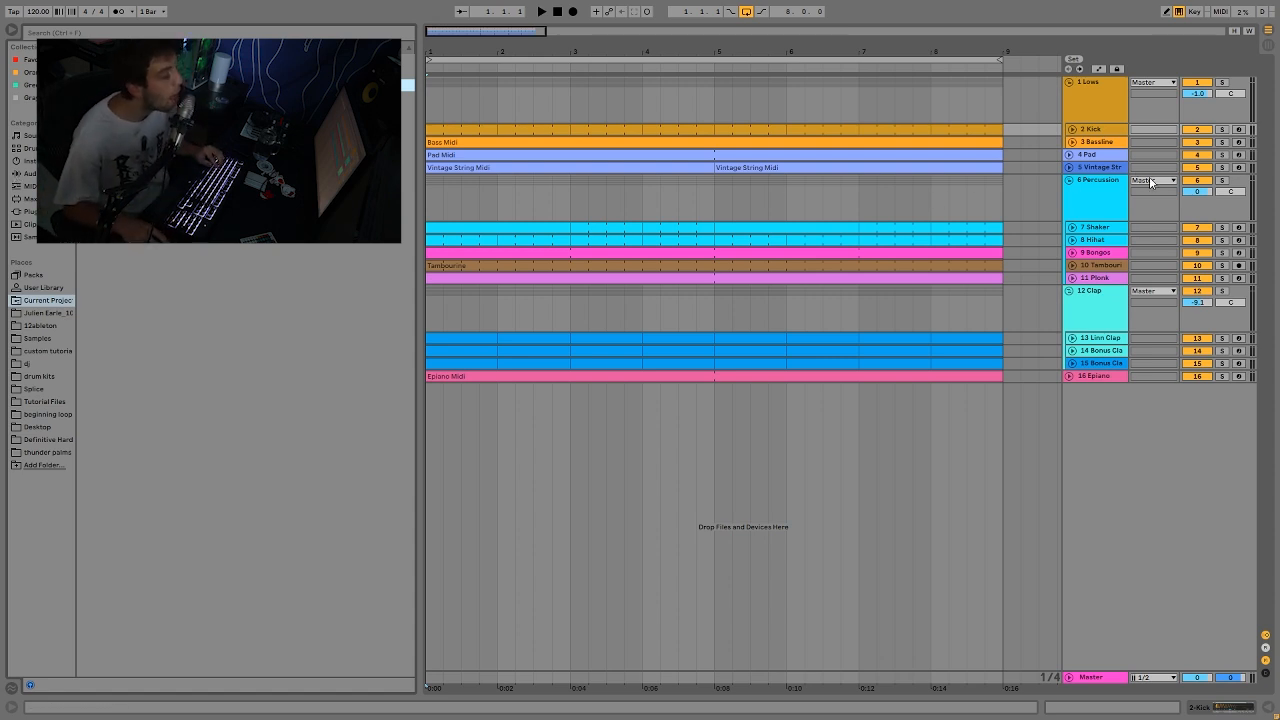
Step: Solo the Kick track, play it back and show its sampler settings
left_click(1222, 130)
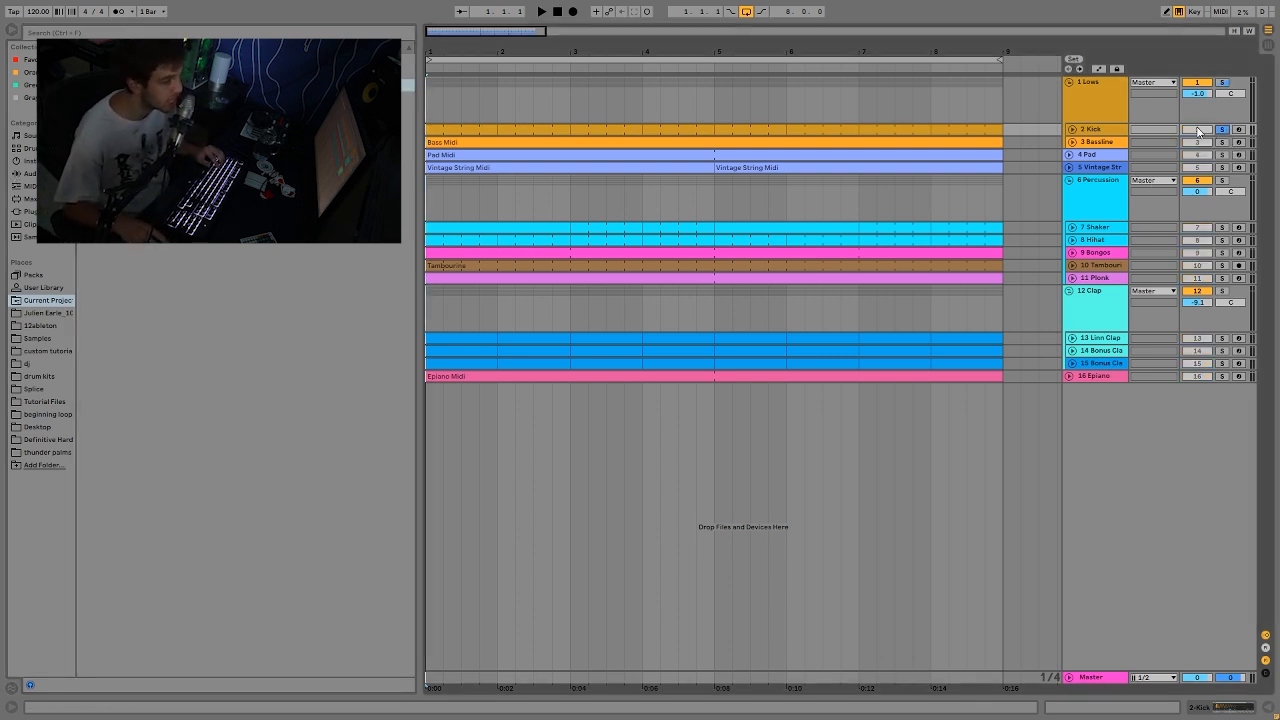
key("space")
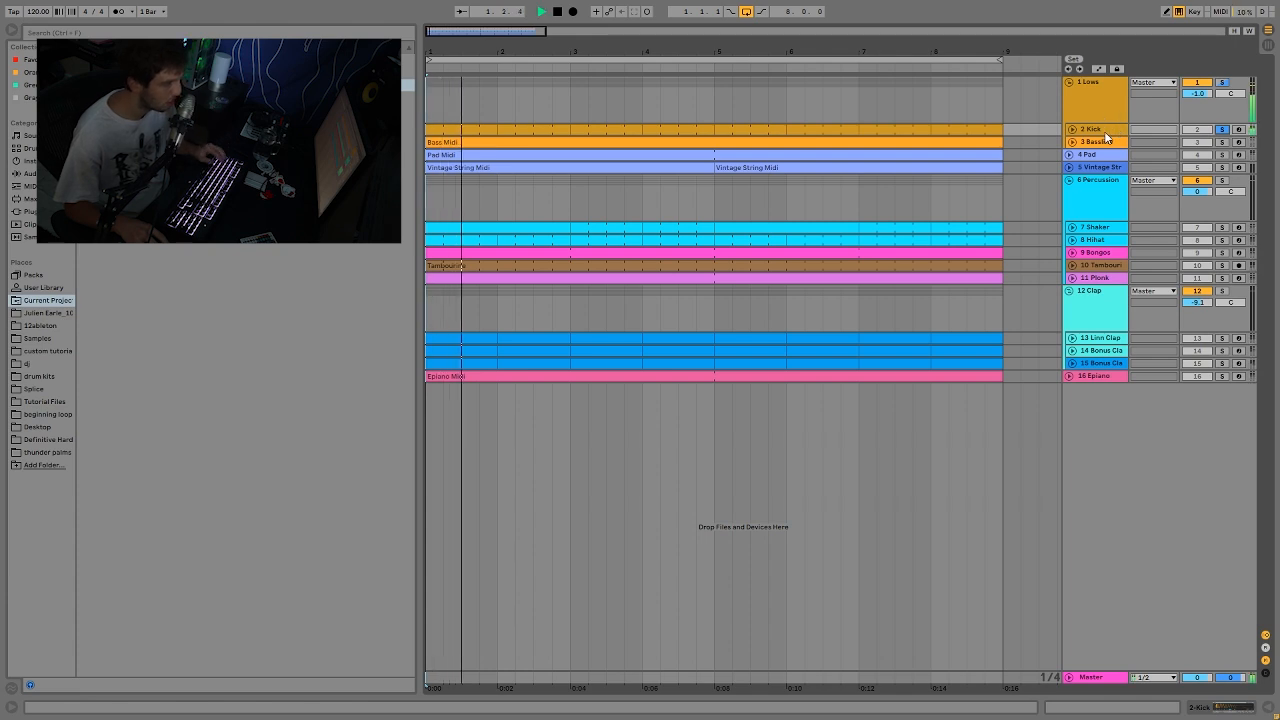
double_click(1100, 130)
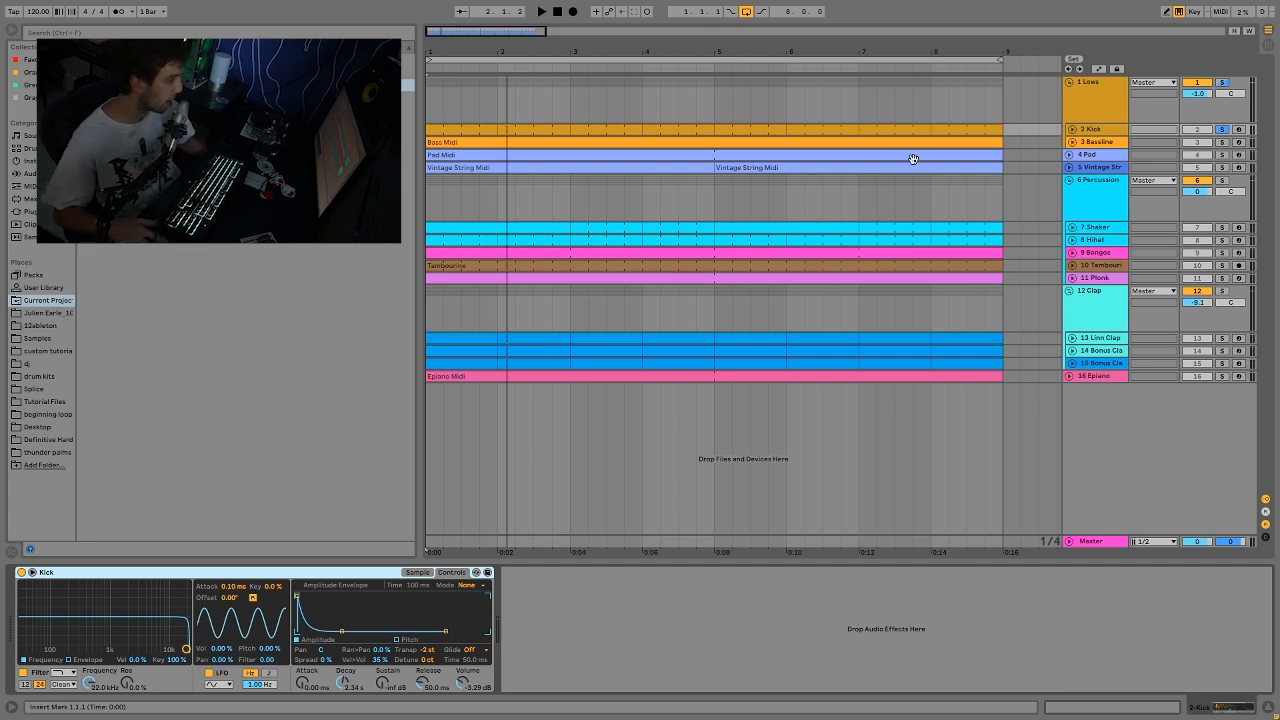
key("space")
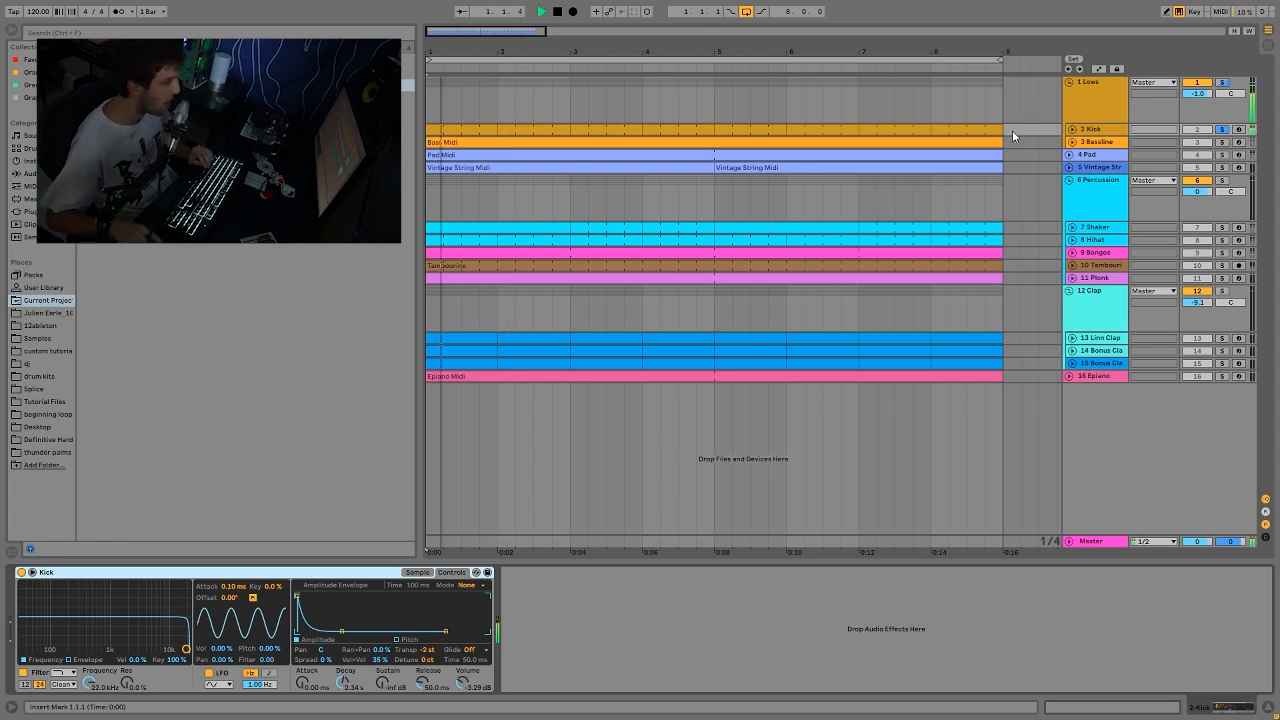
Step: Audition the kick with its sustain raised to 0 dB, and lower the sustain back to -inf dB
left_click_drag(386, 687, 386, 620)
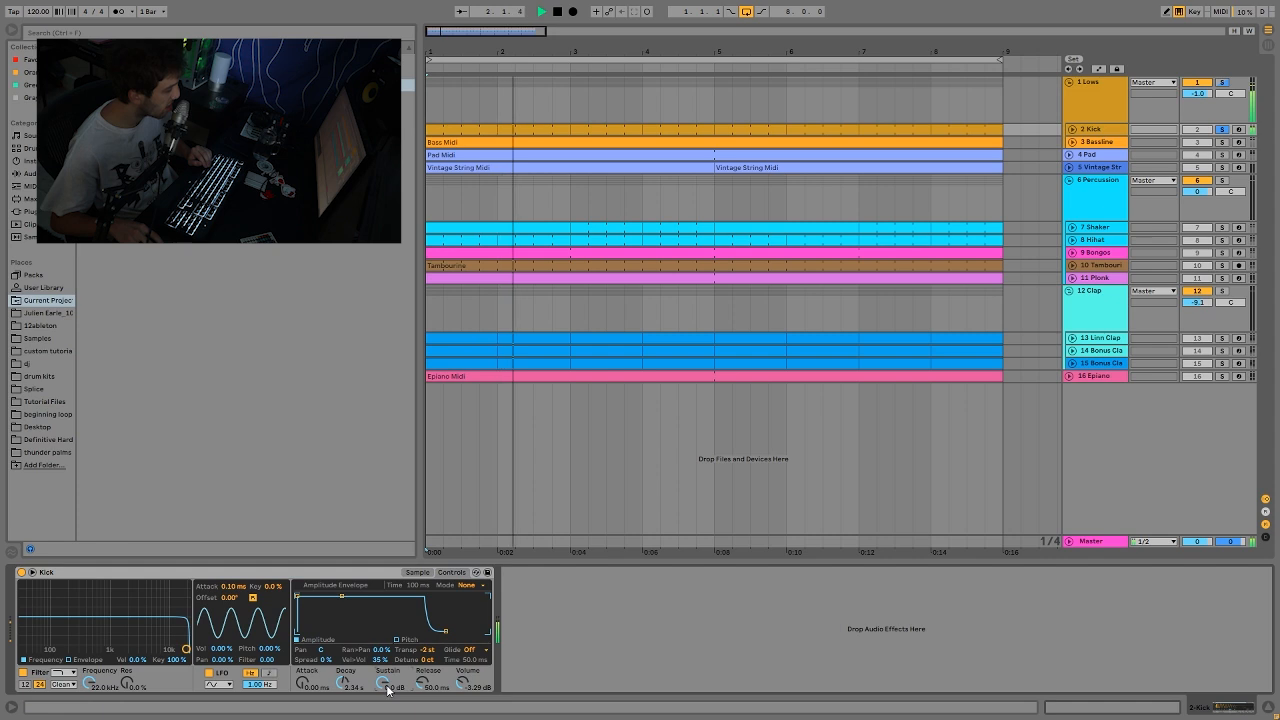
key("space")
left_click_drag(388, 690, 388, 712)
key("space")
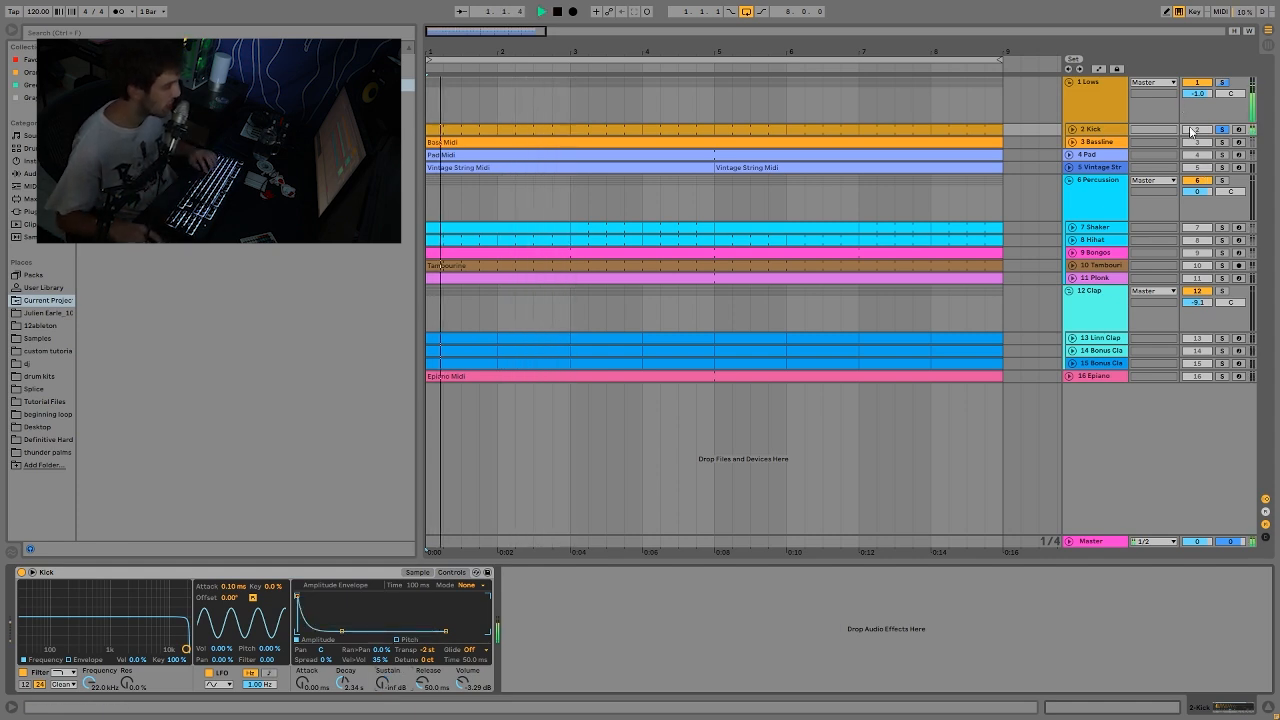
Step: Audition the Bassline together with the Kick, and return to soloing only the Kick track
left_click(1223, 143, "ctrl")
key("space")
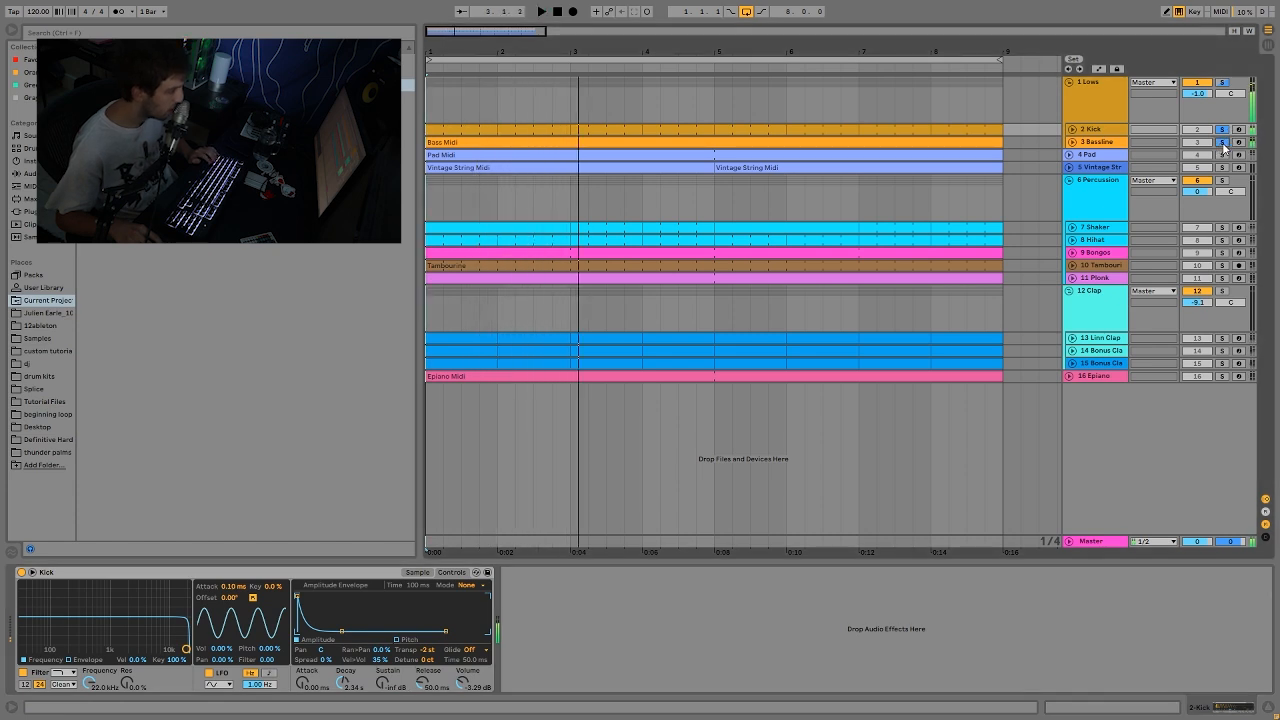
left_click(1223, 130)
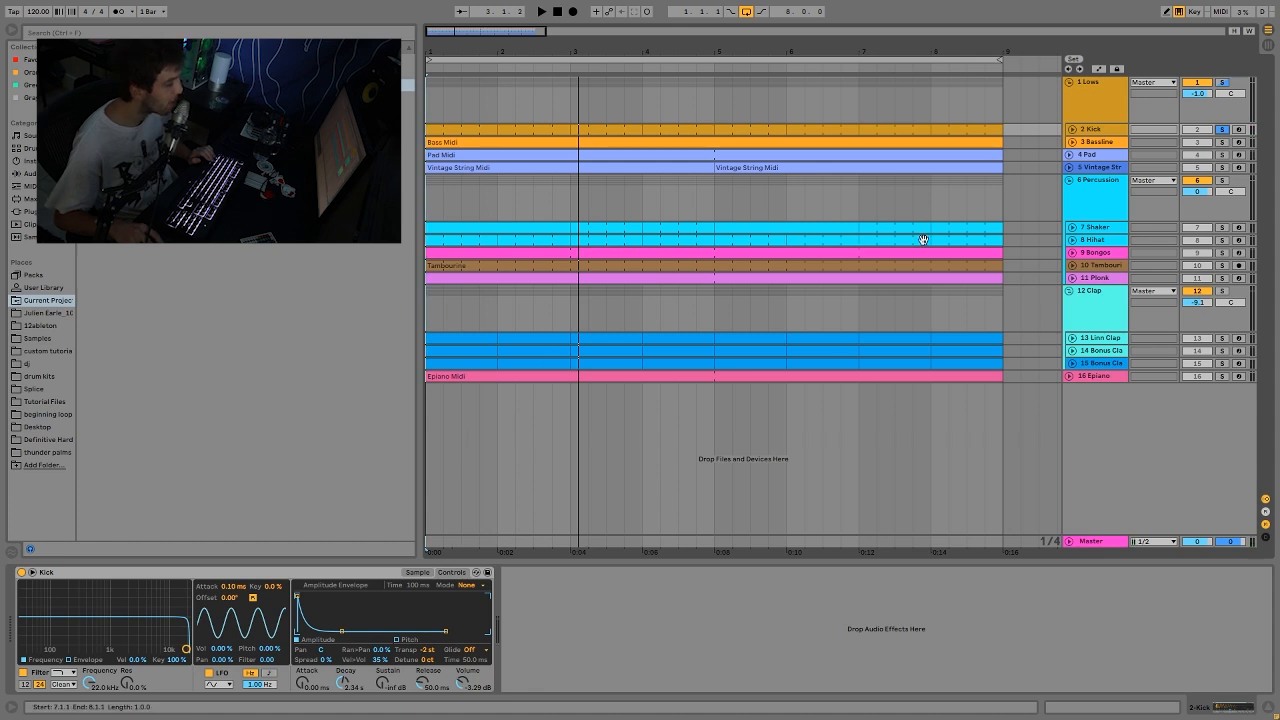
Step: Play the Bassline track soloed, unfold it and open the notes of its Bass Midi clip
left_click(1222, 142)
key("space")
left_click(1072, 142)
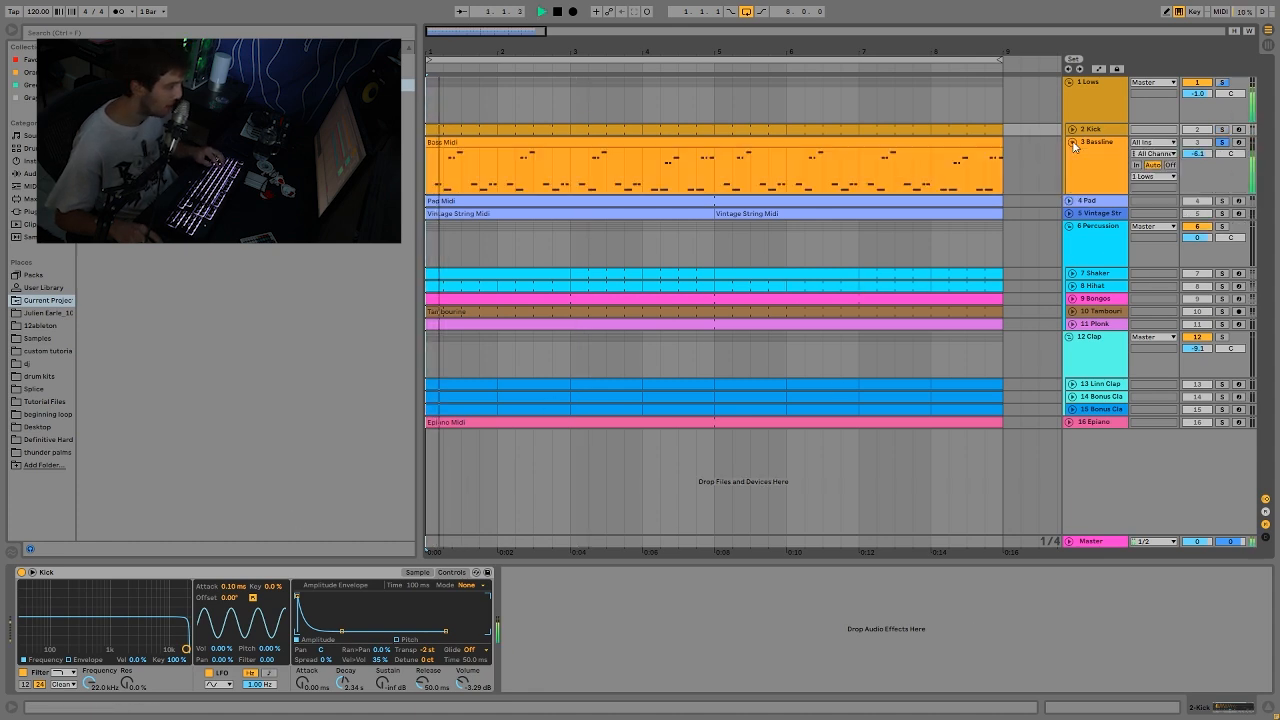
double_click(775, 147)
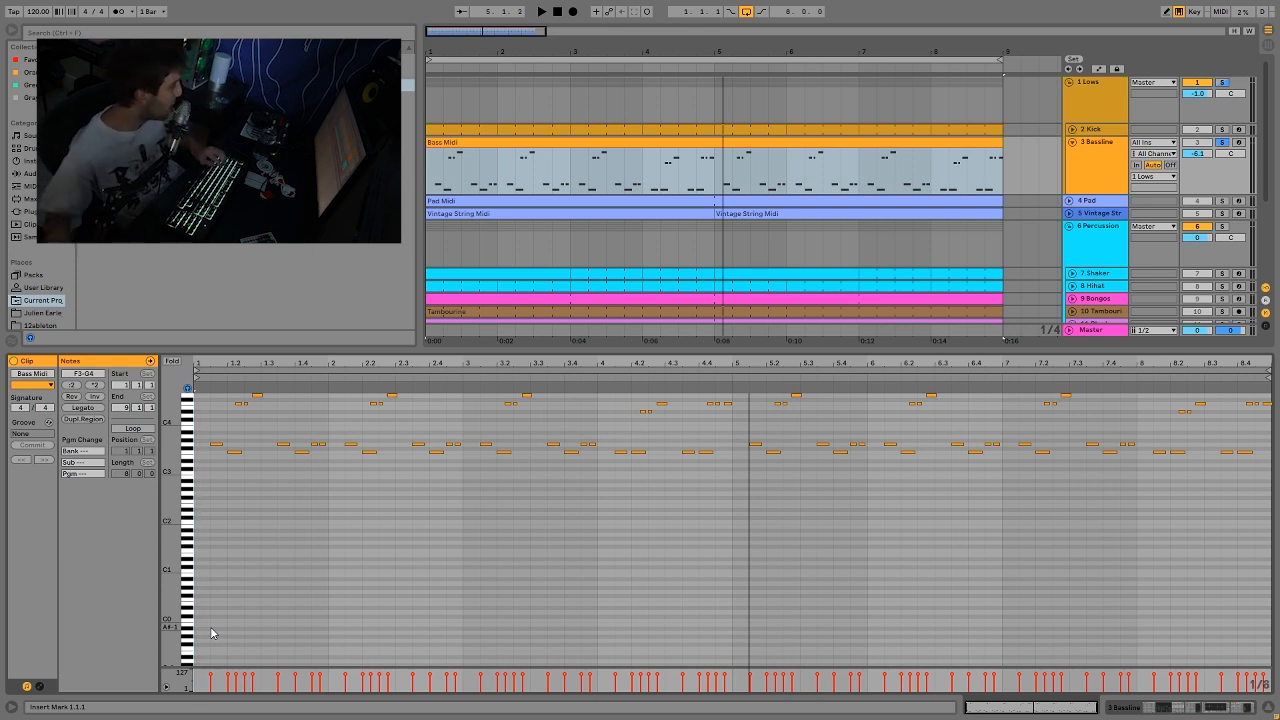
Step: Select the Bass Midi clip's range from 1.1.1 to 1.3.1, enlarge its note display and play through the bassline pattern
left_click_drag(257, 461, 183, 485)
key("space")
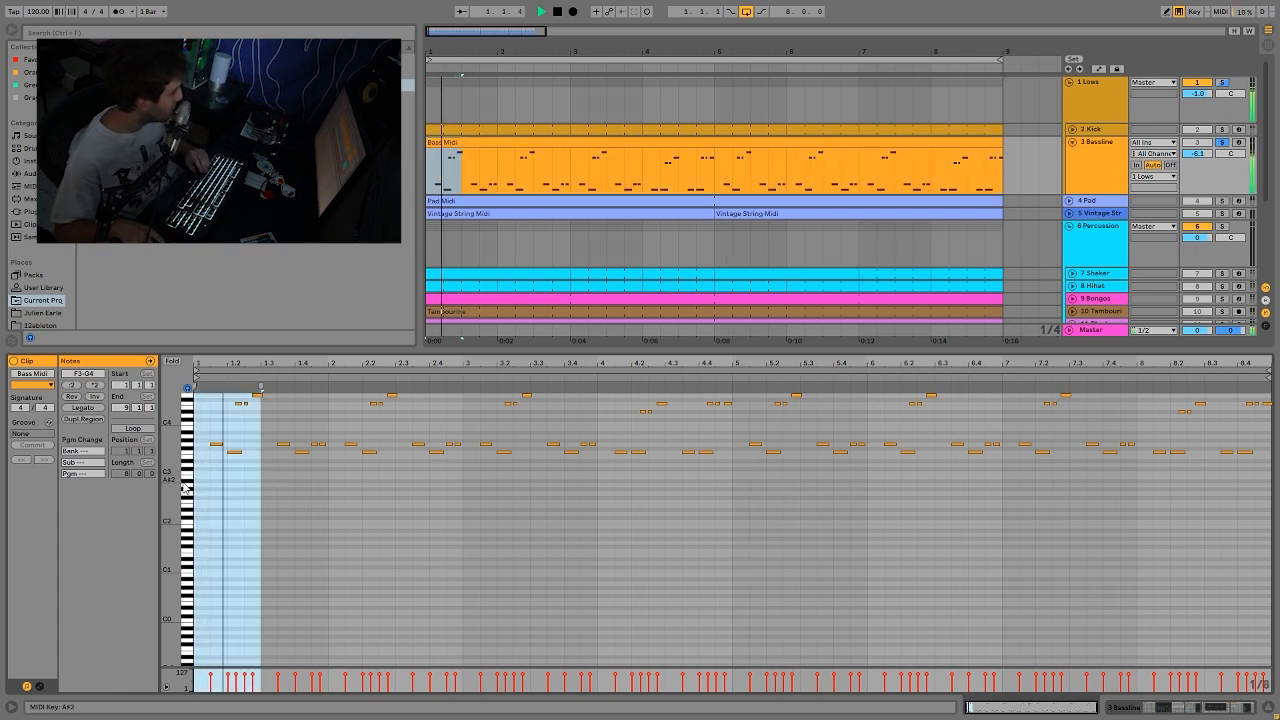
left_click_drag(171, 408, 182, 452)
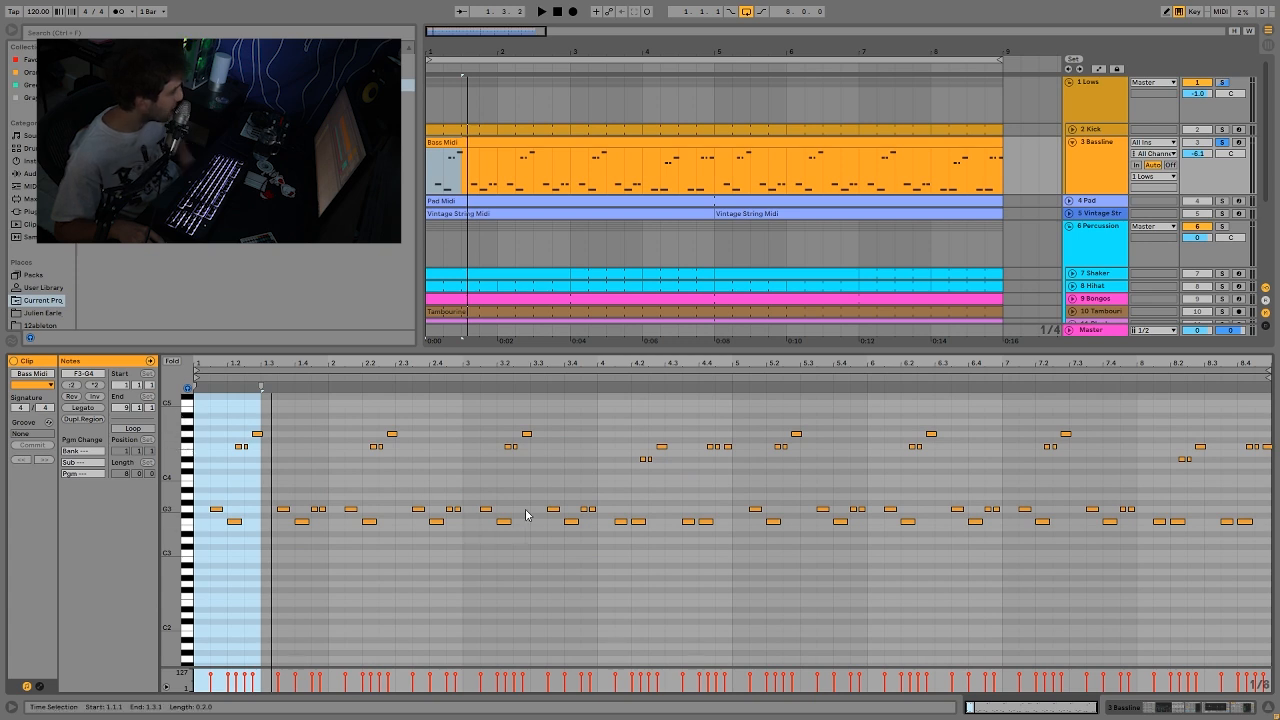
left_click(590, 372)
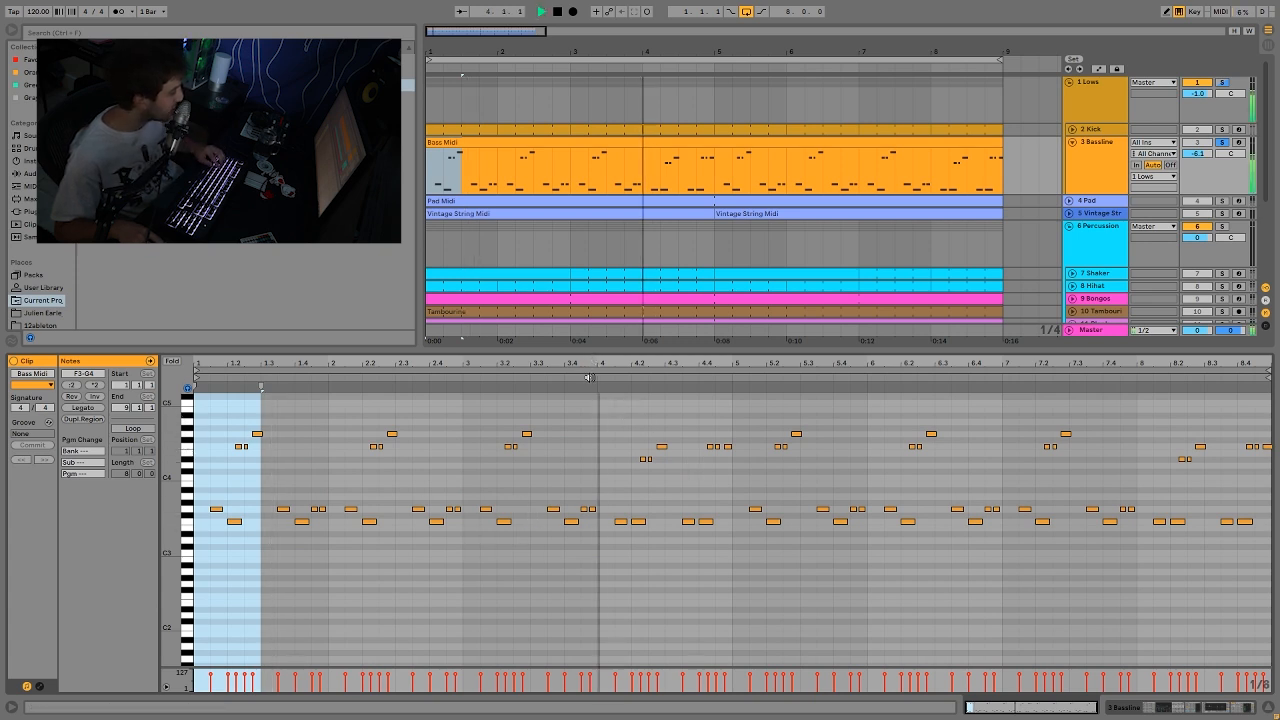
key("space")
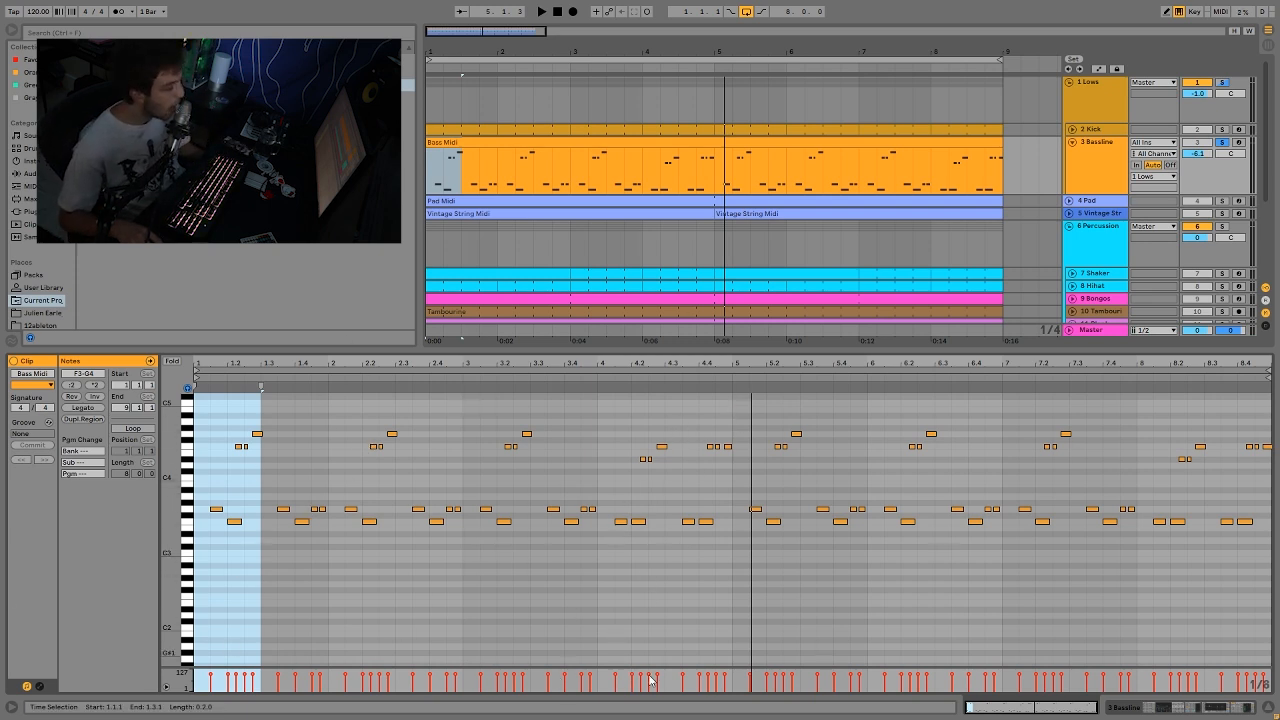
key("space")
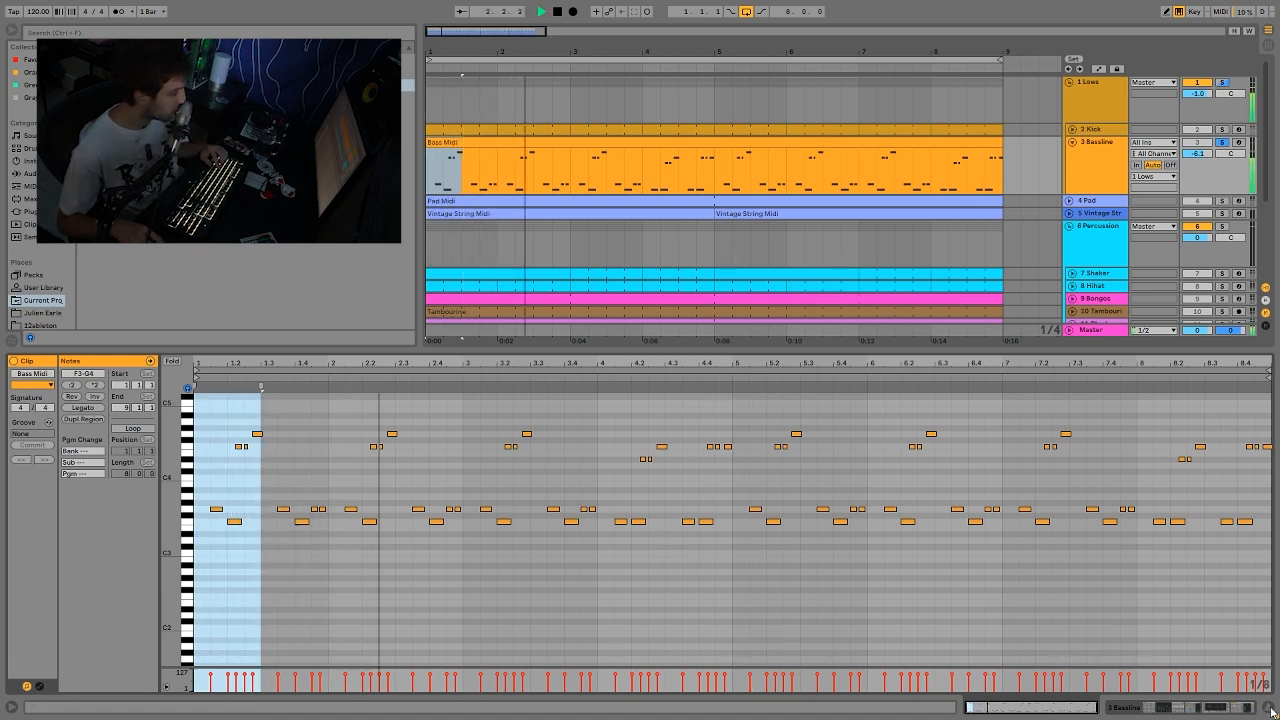
key("space")
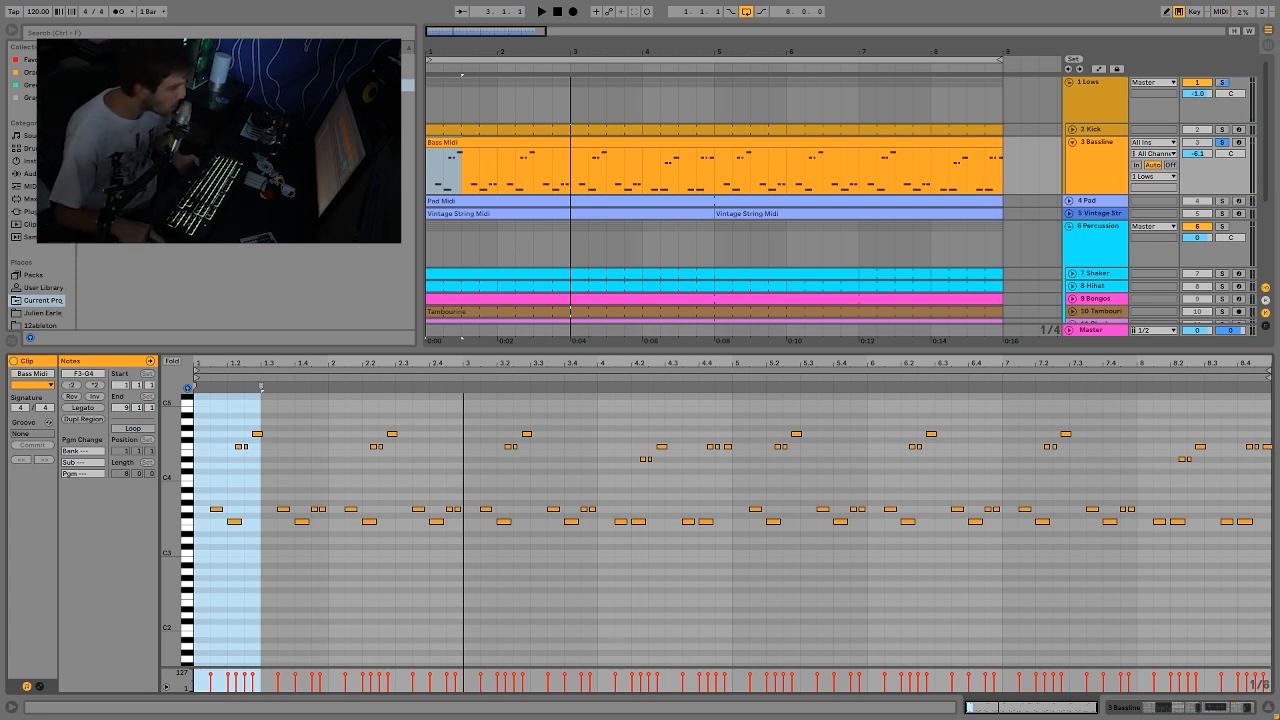
Step: Compare the Percussion and Lows groups by soloing each during playback, ending with Lows soloed
left_click(1223, 82)
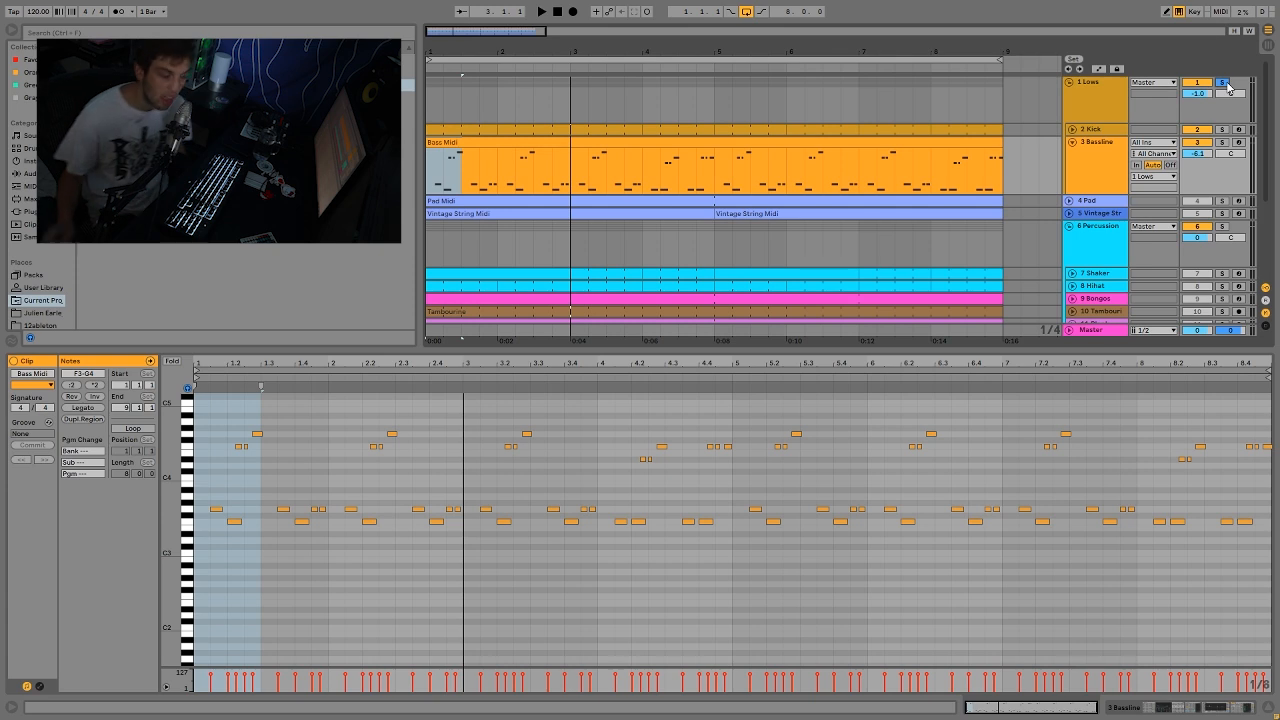
left_click(1222, 226)
key("space")
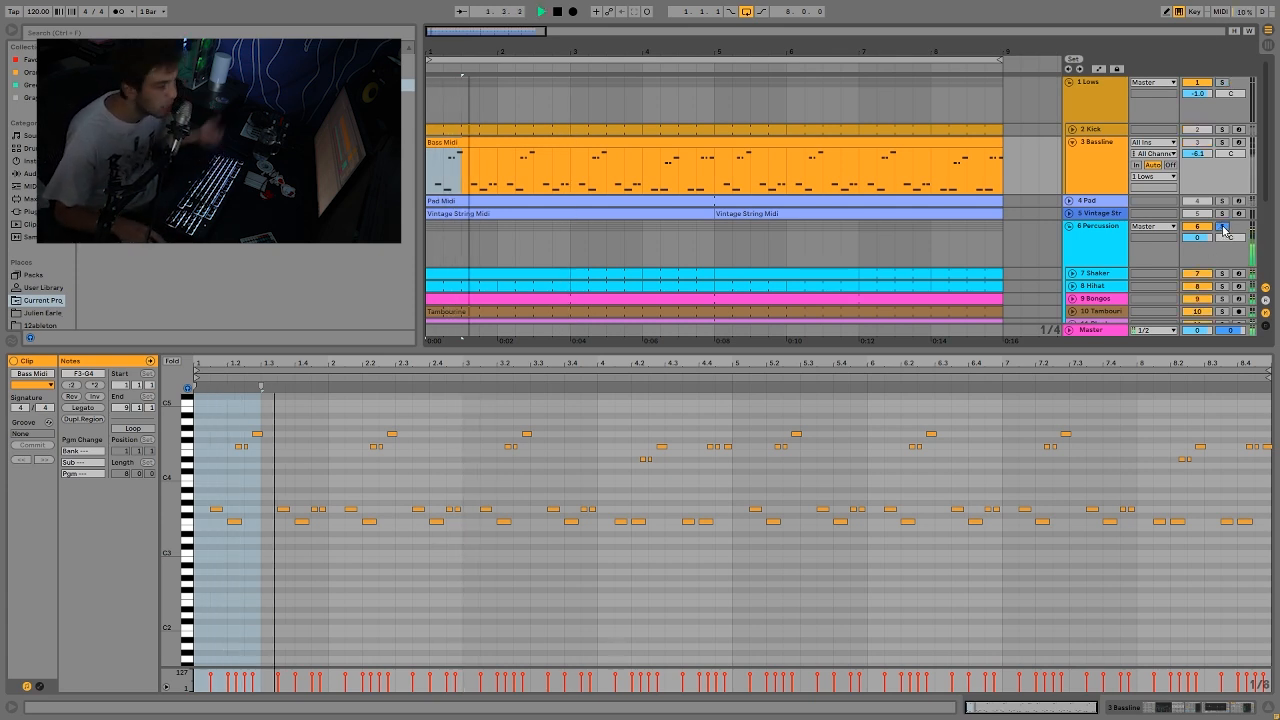
left_click(1222, 82)
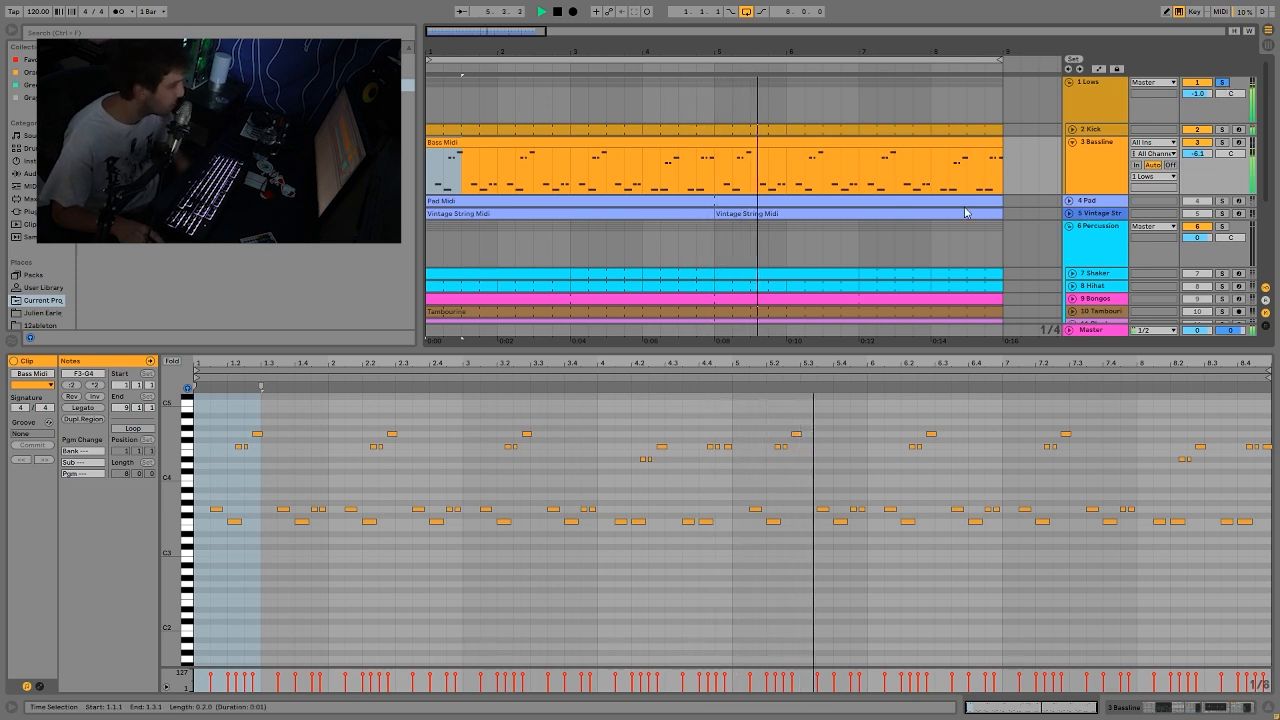
key("space")
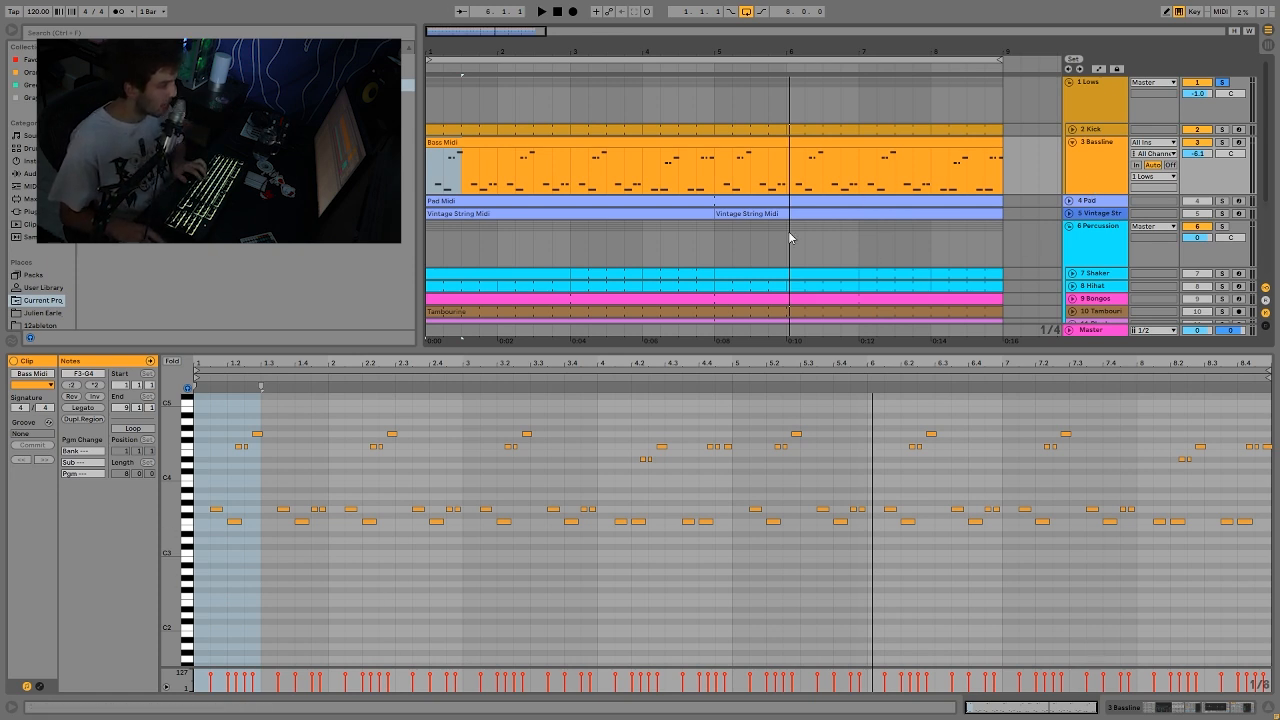
left_click(1136, 712)
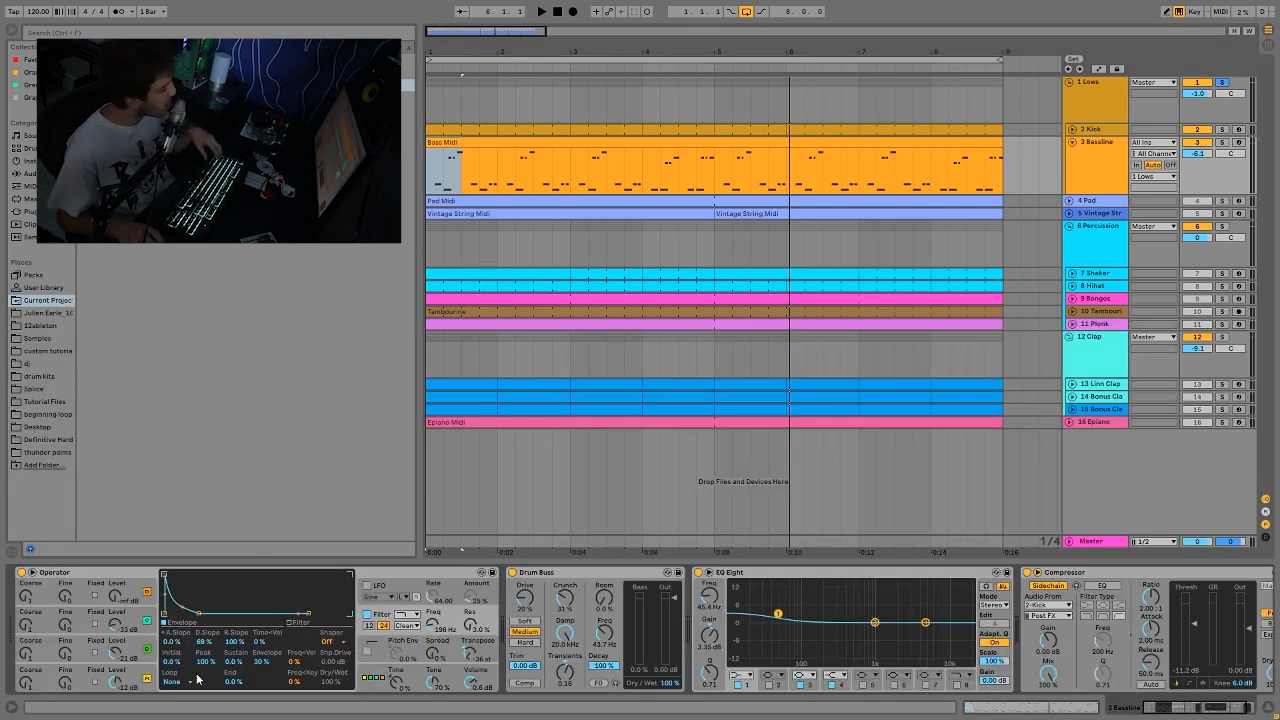
left_click(372, 690)
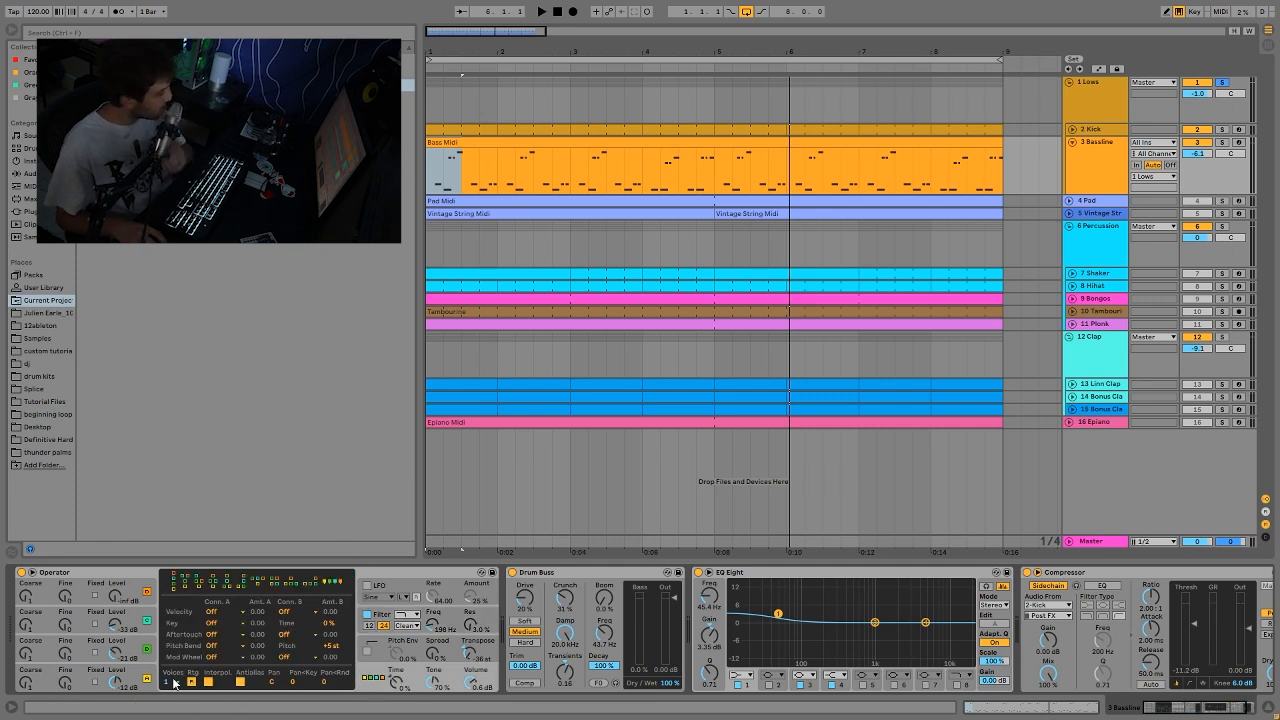
left_click(122, 679)
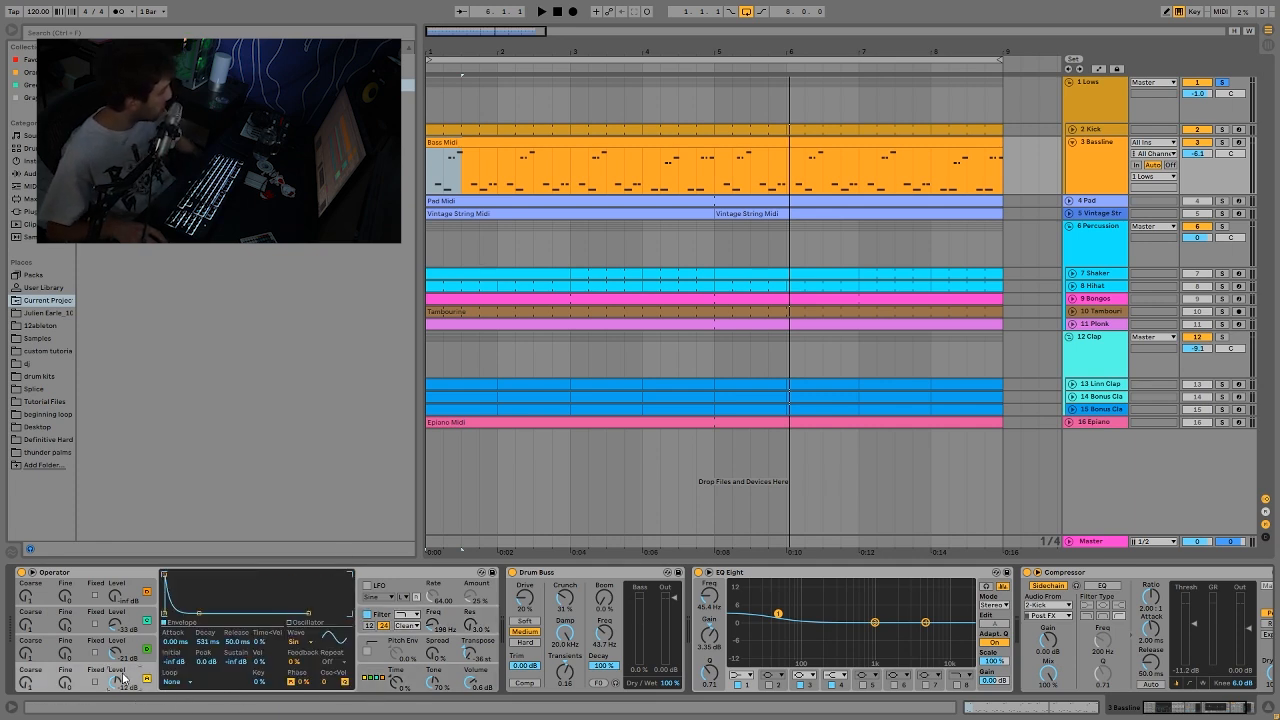
left_click(130, 648)
left_click(130, 615)
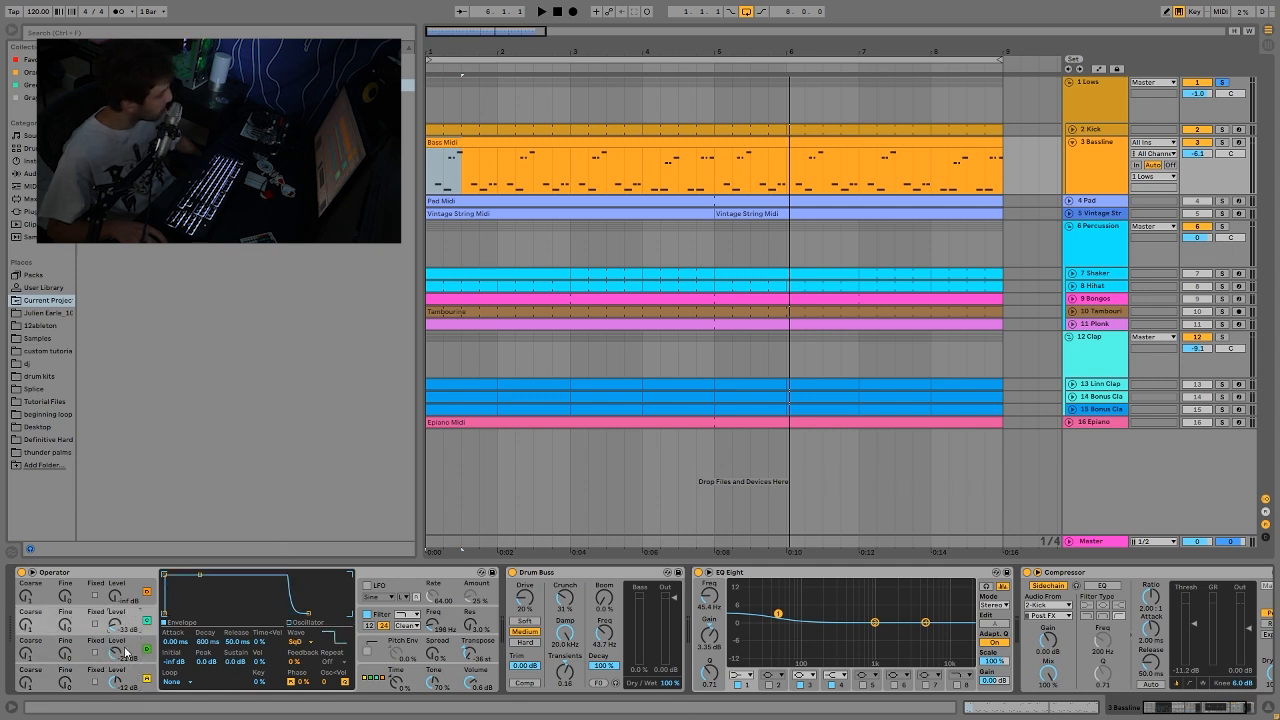
left_click(125, 652)
left_click(129, 680)
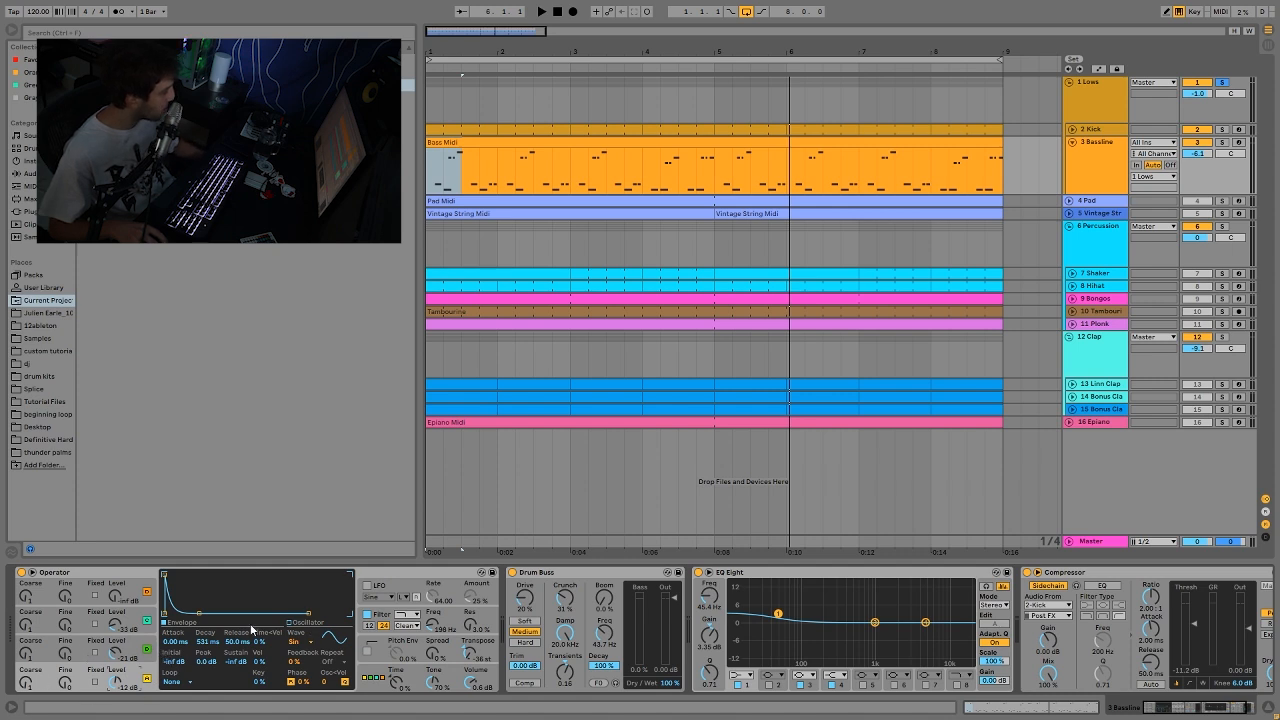
left_click(378, 615)
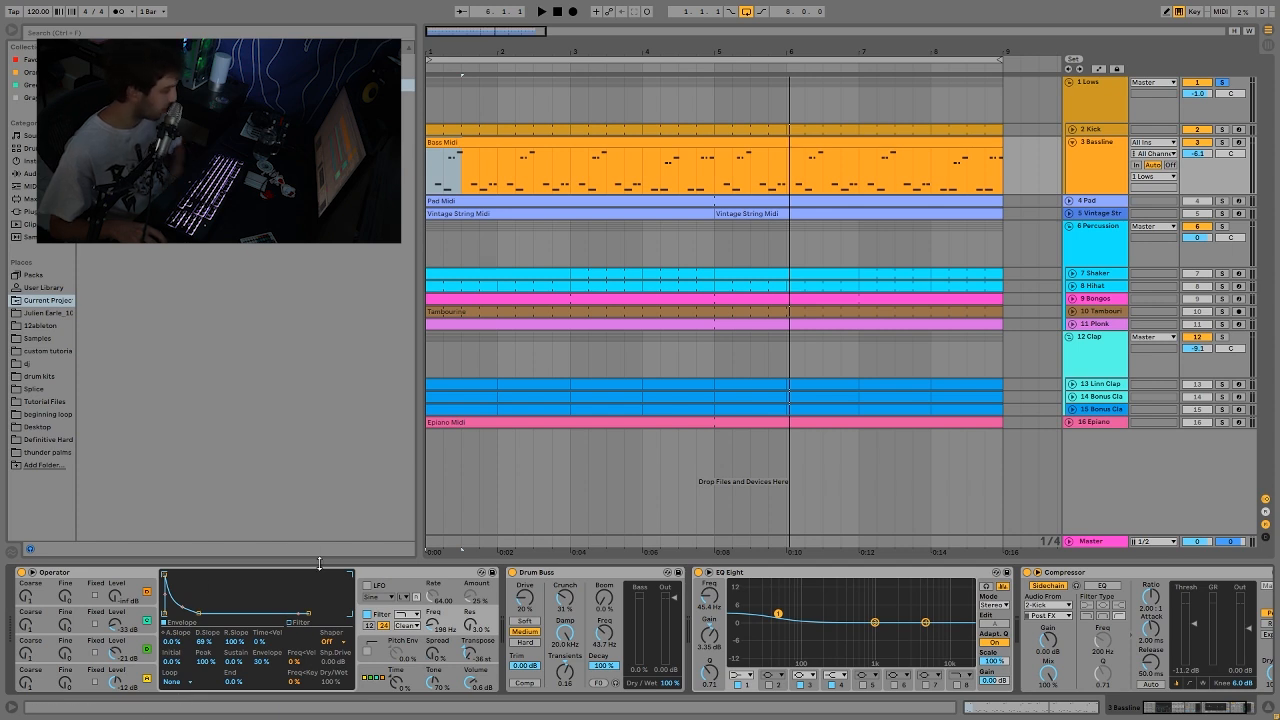
Step: Play the soloed Lows group to listen to the Bassline's Operator filter and Drum Buss processing
key("space")
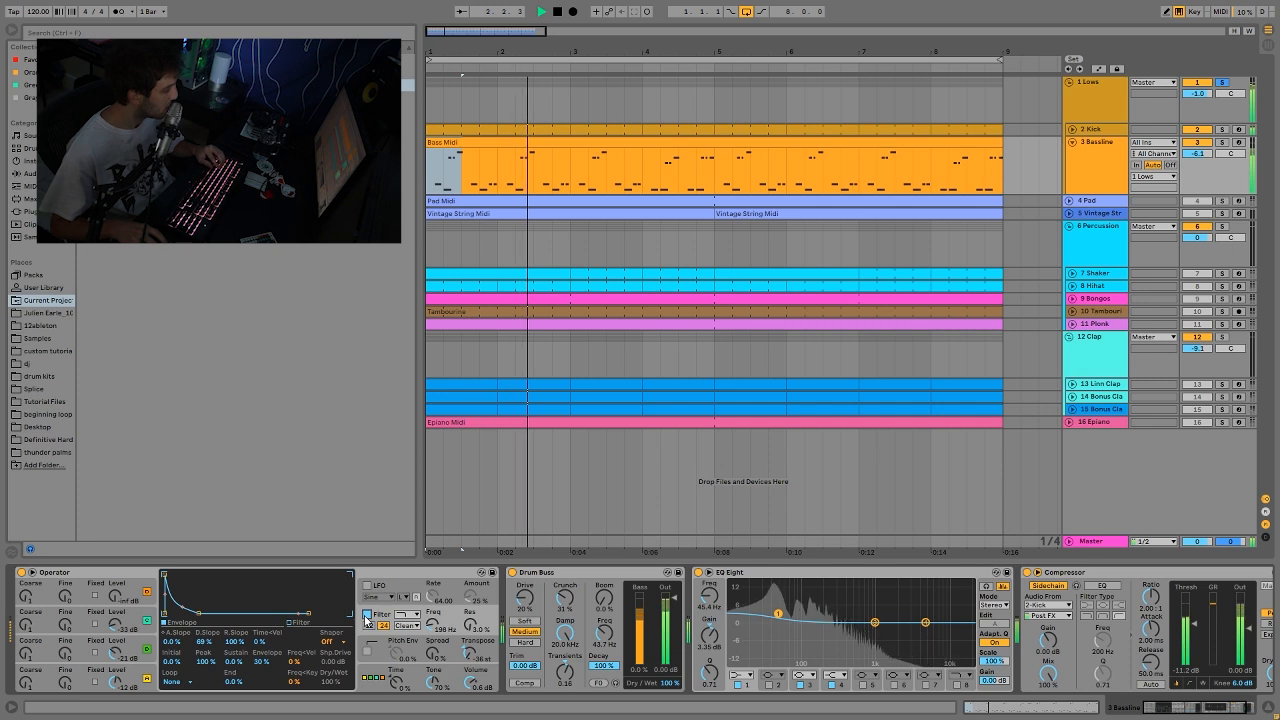
key("space")
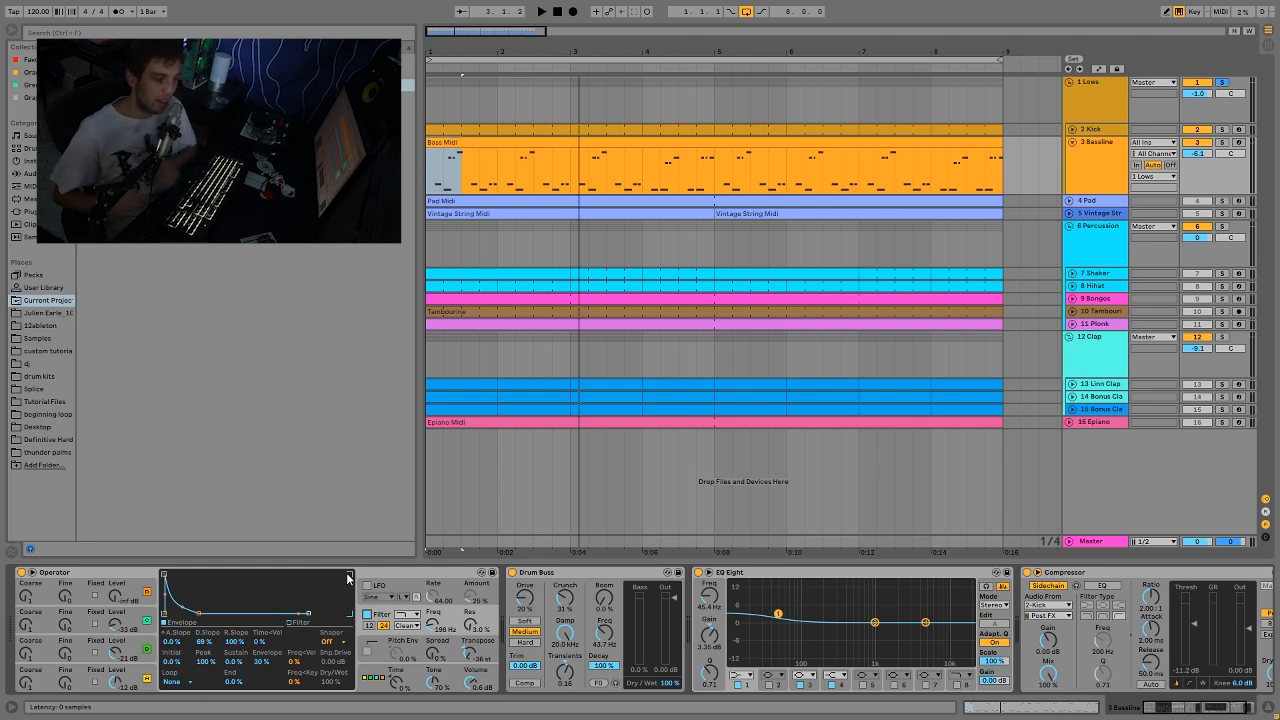
key("space")
key("space")
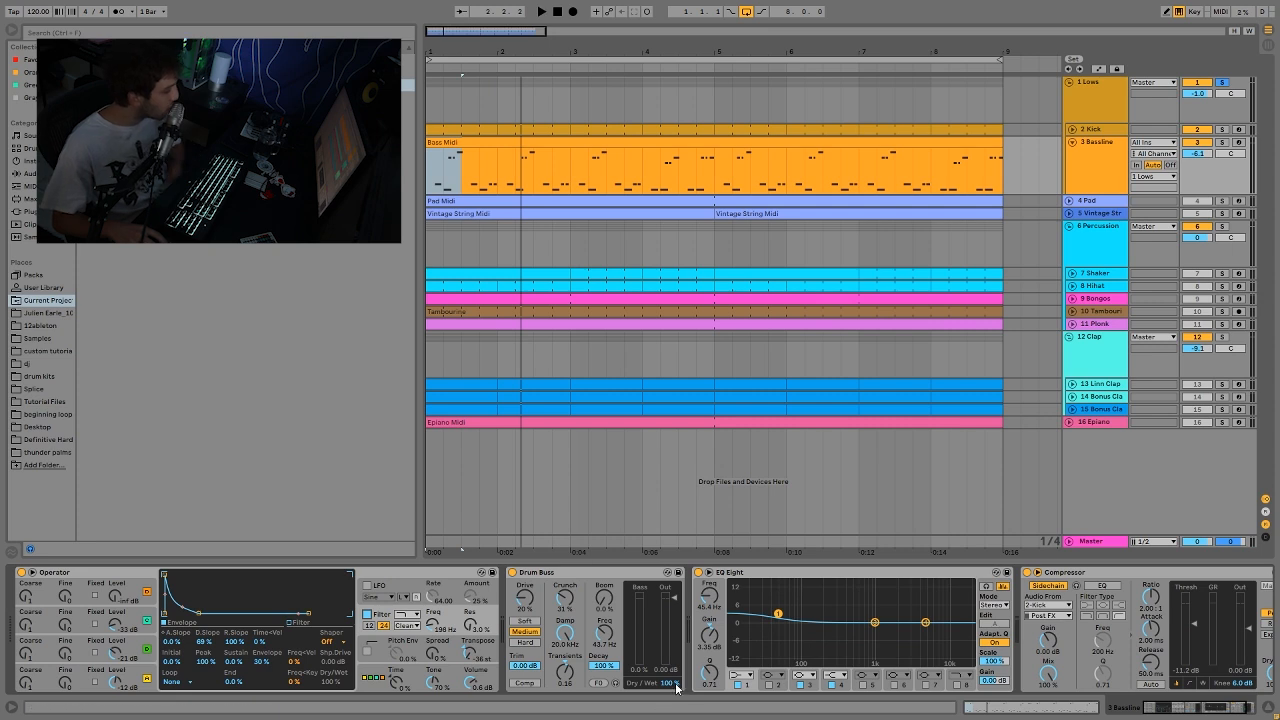
Step: Play the Lows group while examining the Bassline's EQ Eight and sidechained Compressor
scroll(700, 650, "right", 3)
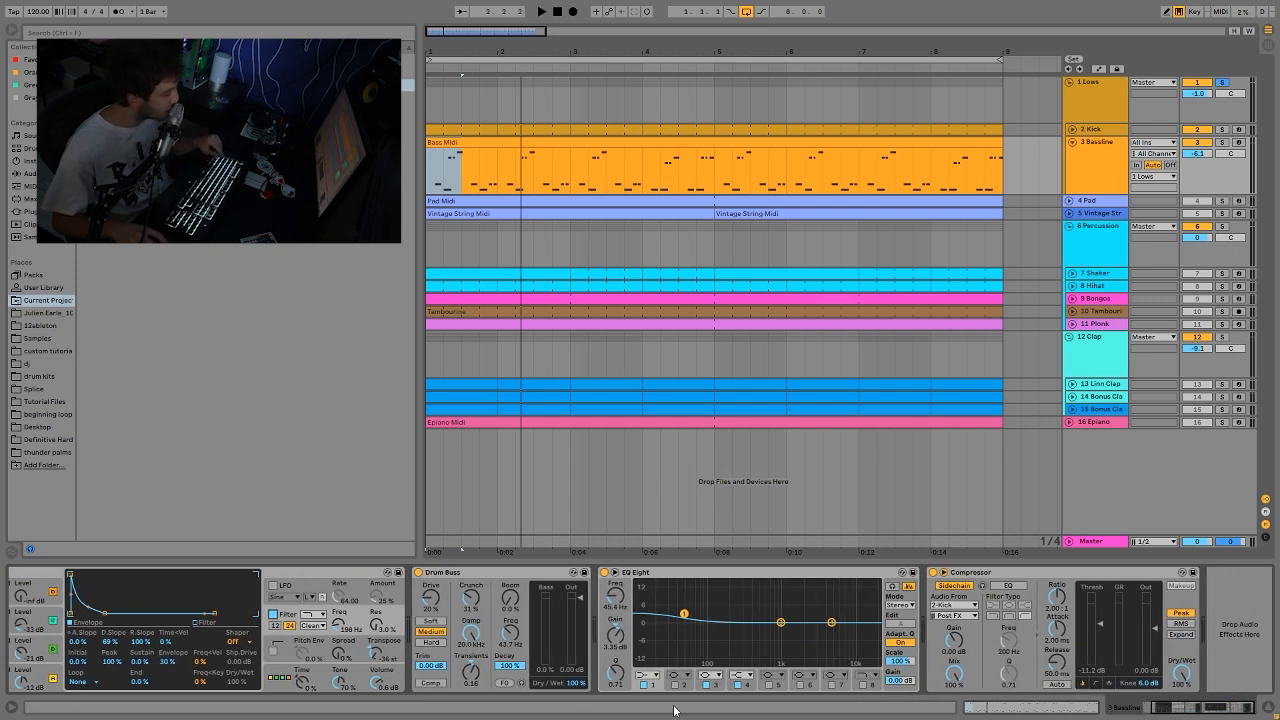
key("space")
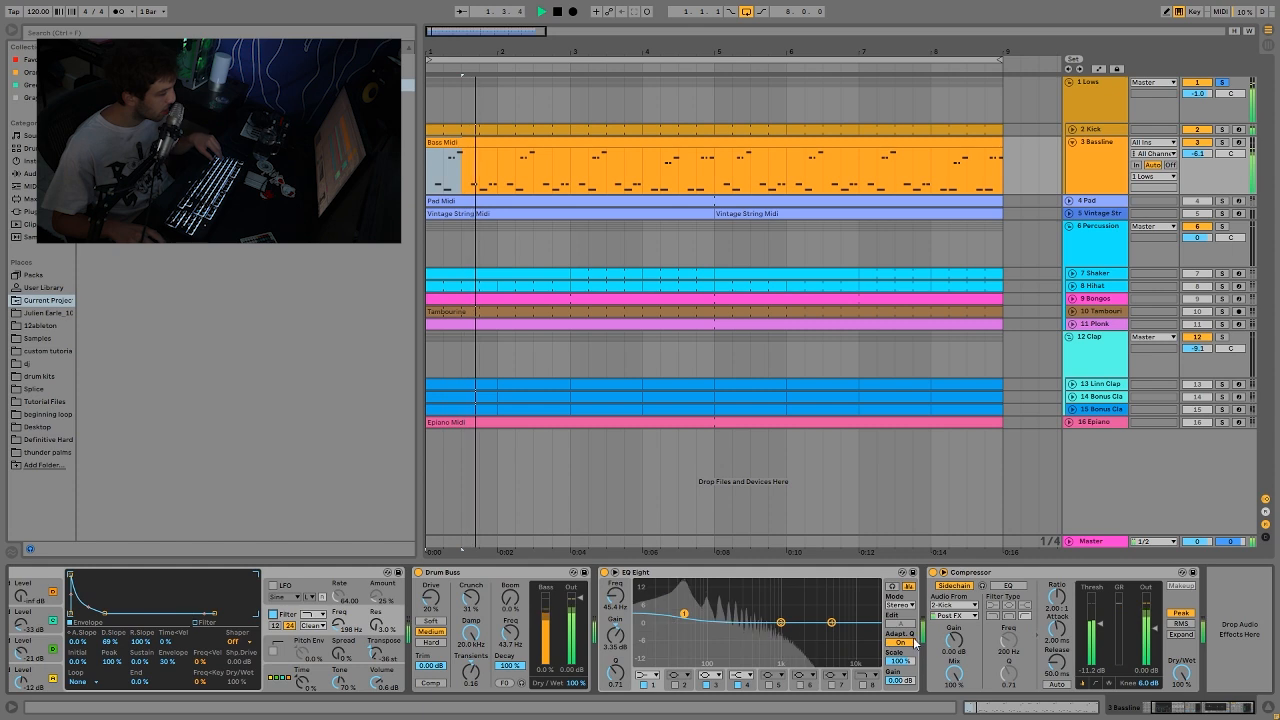
key("space")
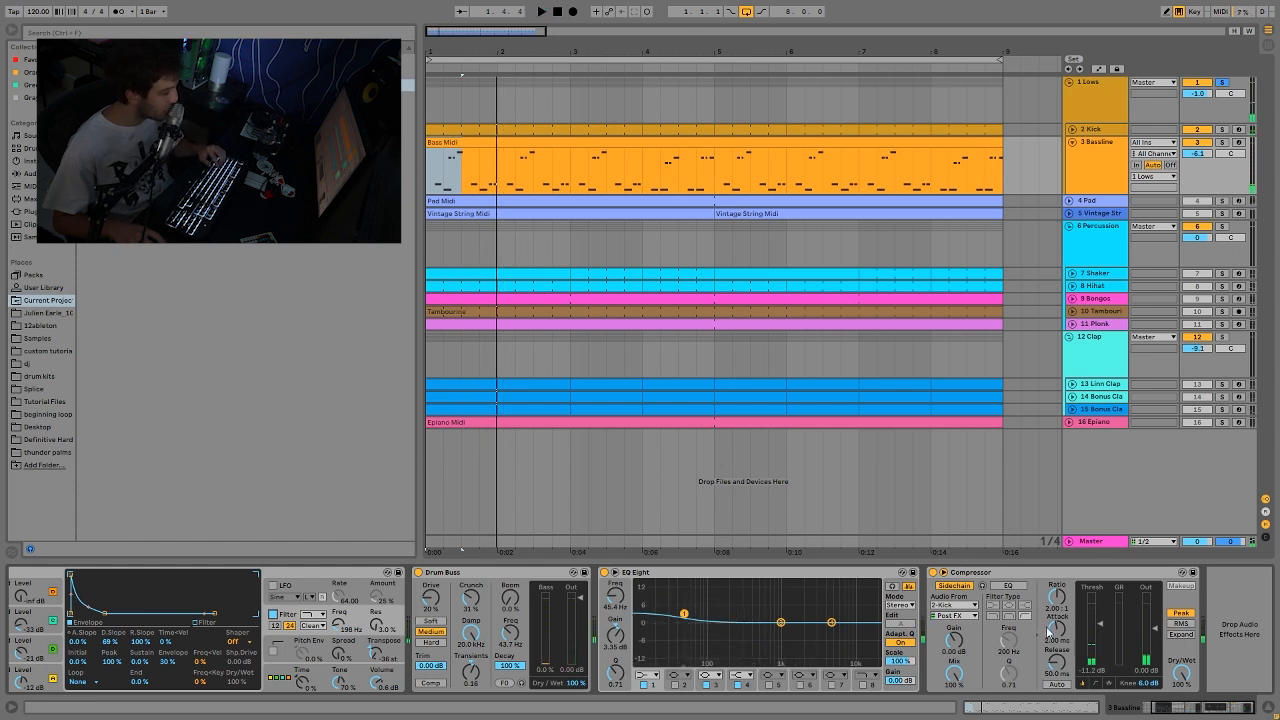
key("space")
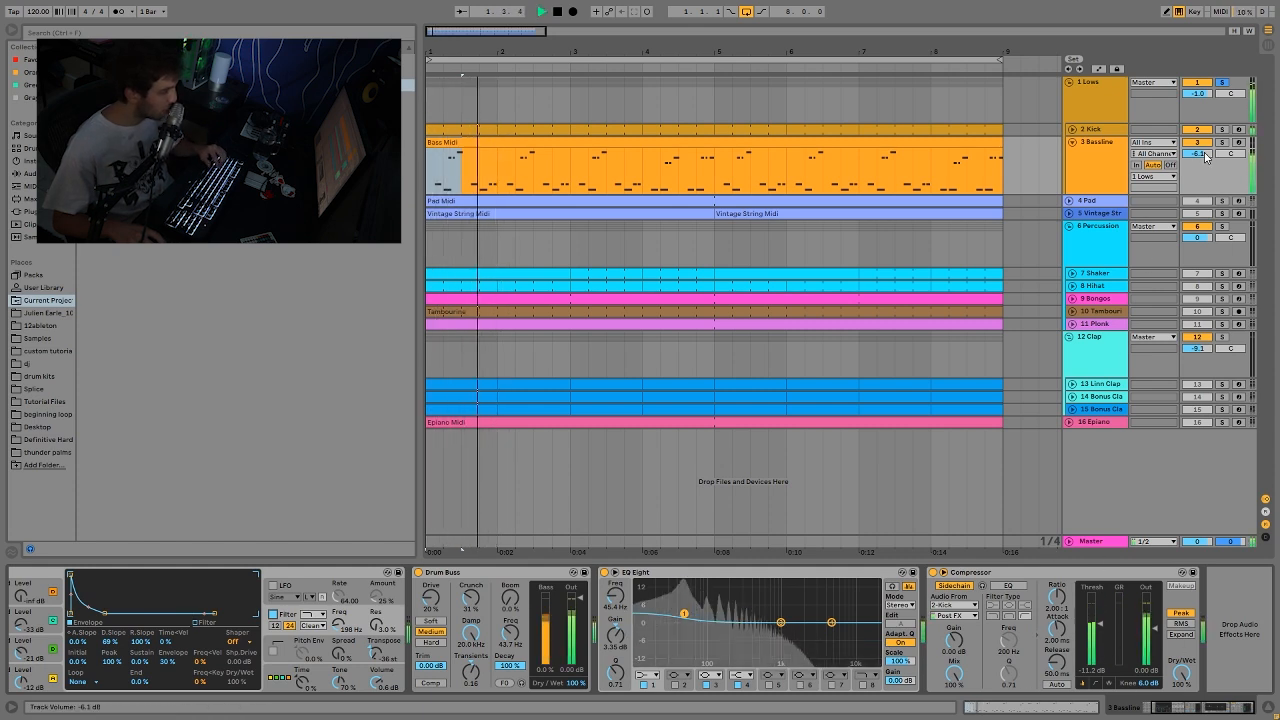
key("space")
Step: Show the Lows group's Saturator and compare the group's playback with the device bypassed and enabled
left_click(1117, 99)
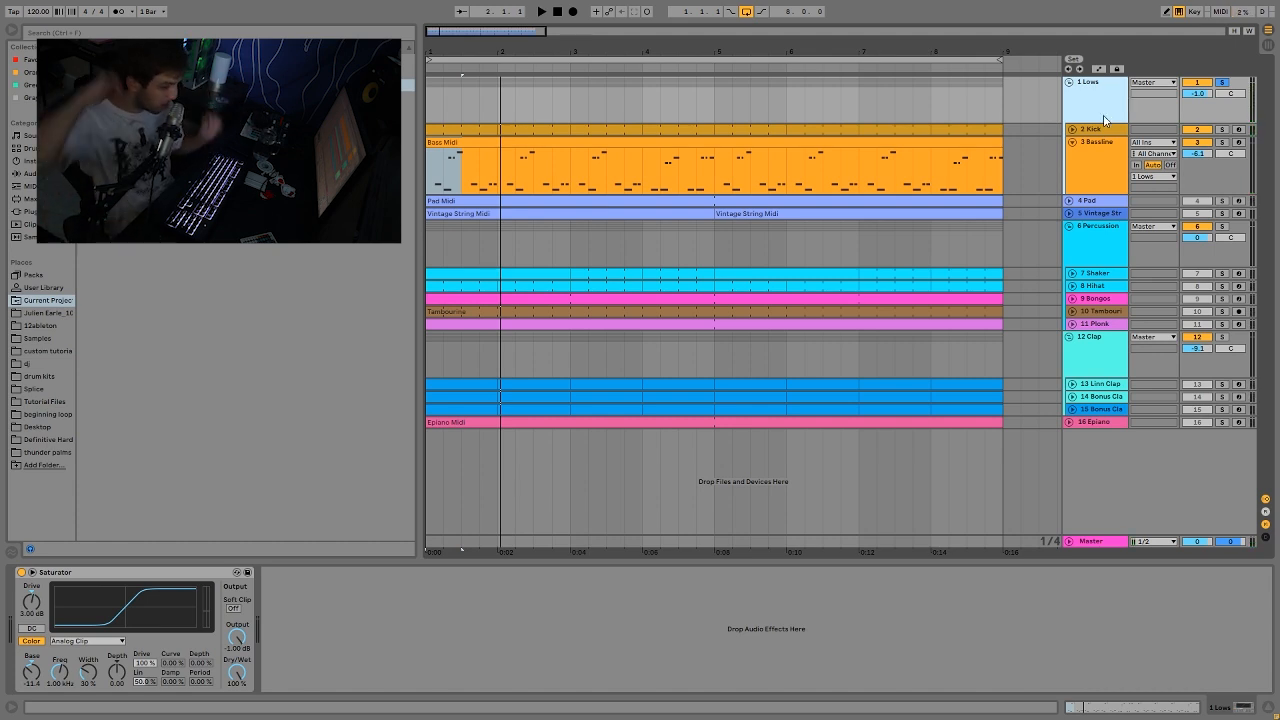
left_click(21, 572)
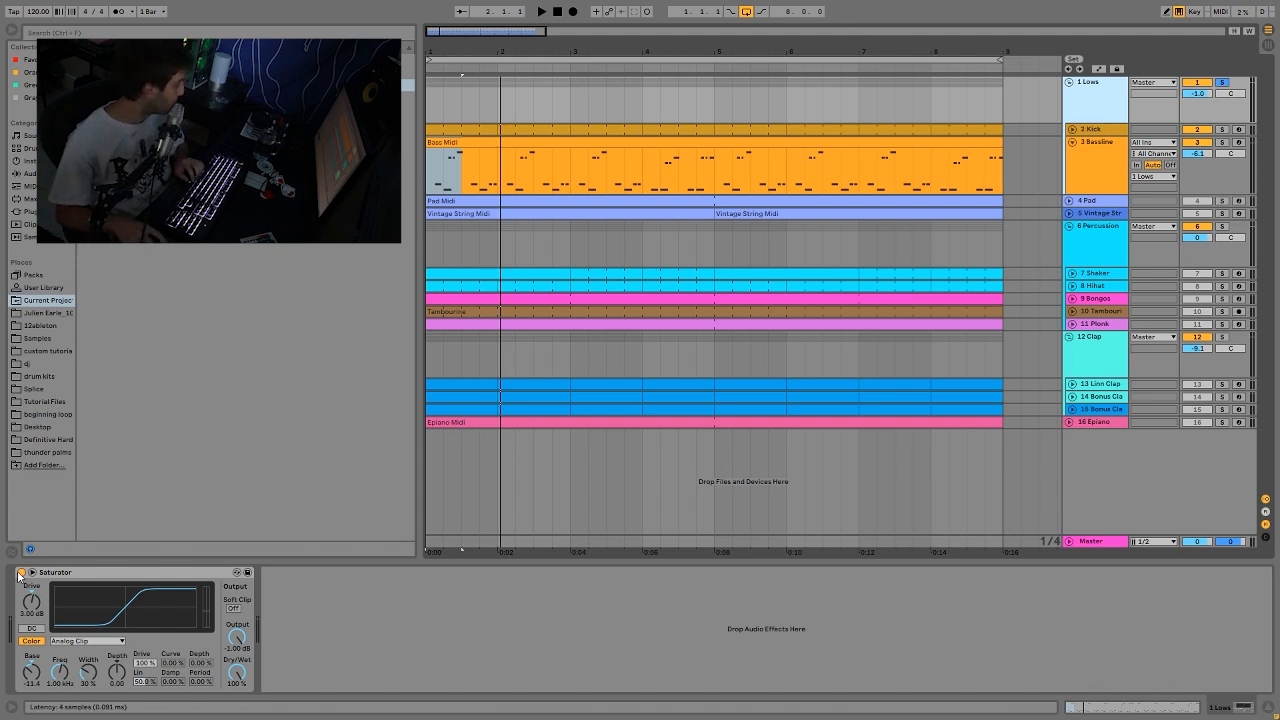
key("space")
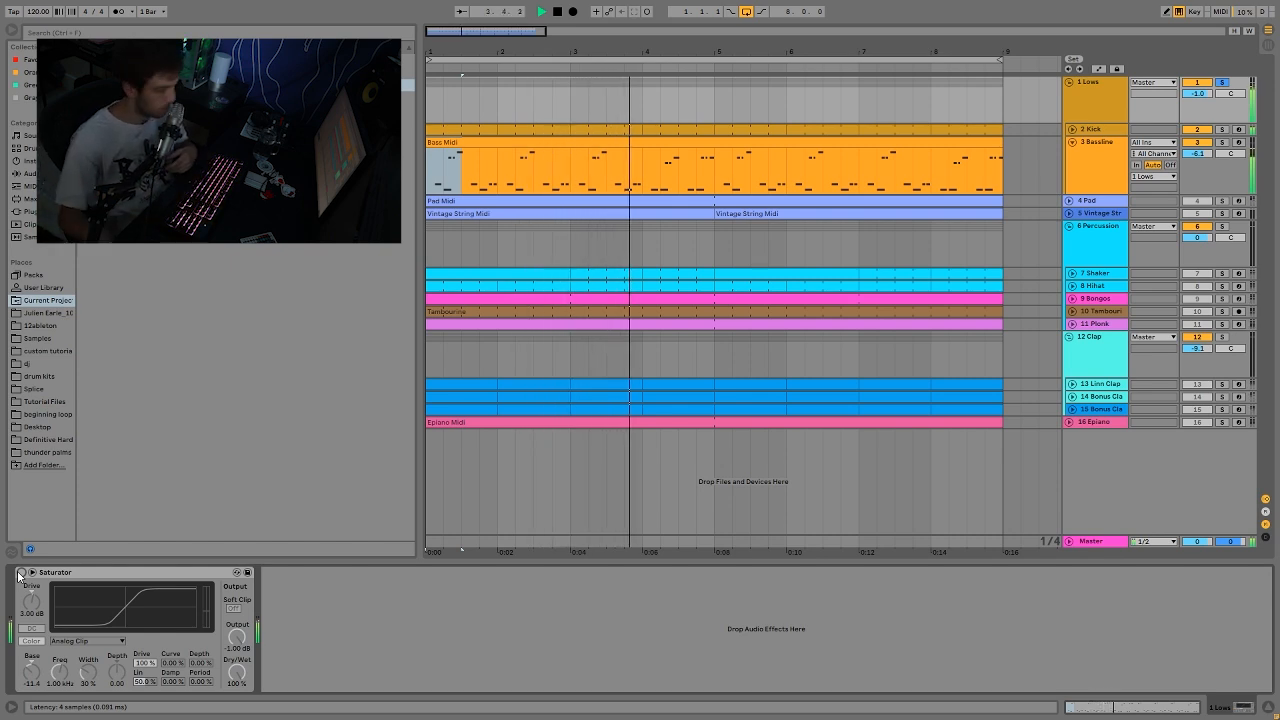
left_click(20, 573)
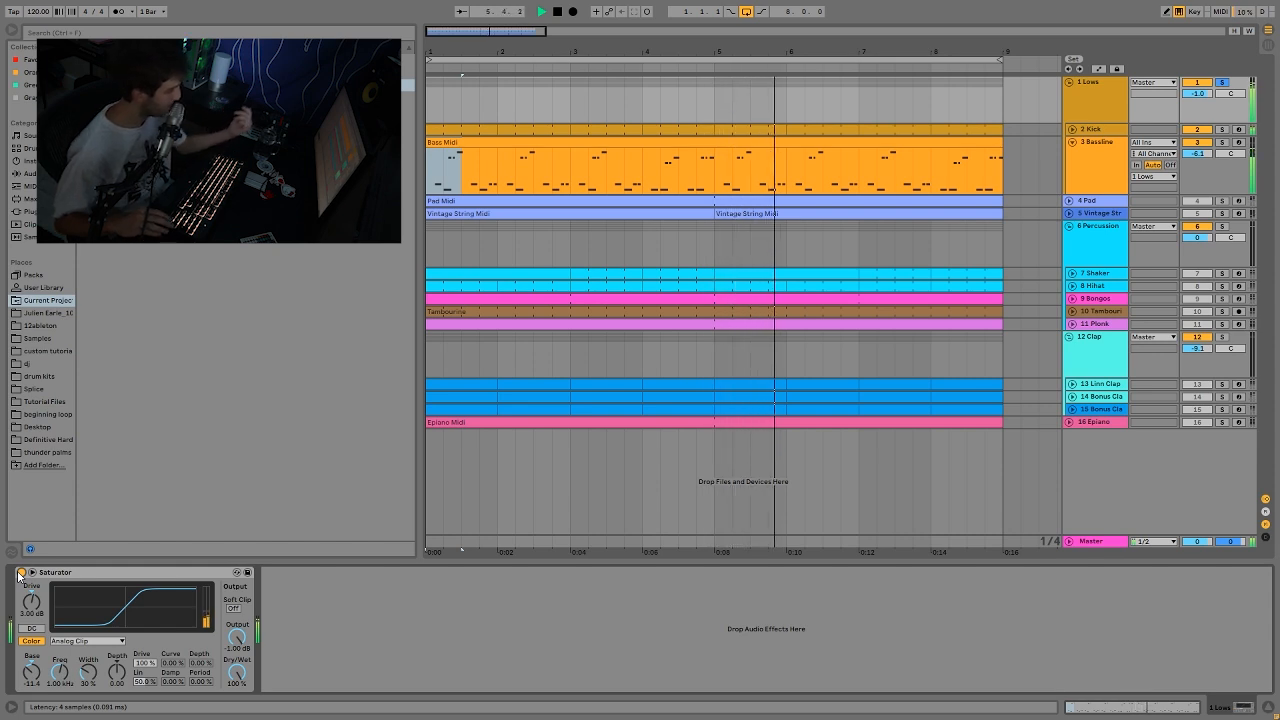
key("space")
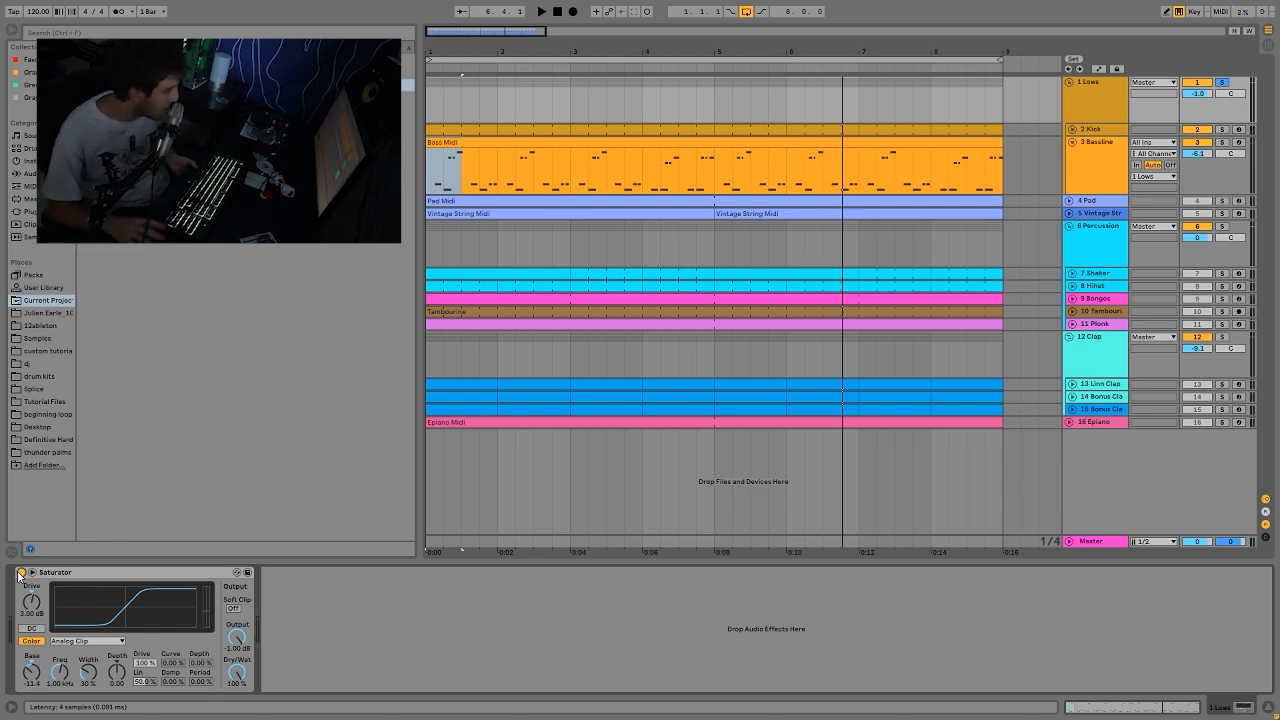
Step: Play the Lows group while examining the Saturator's Color settings
key("space")
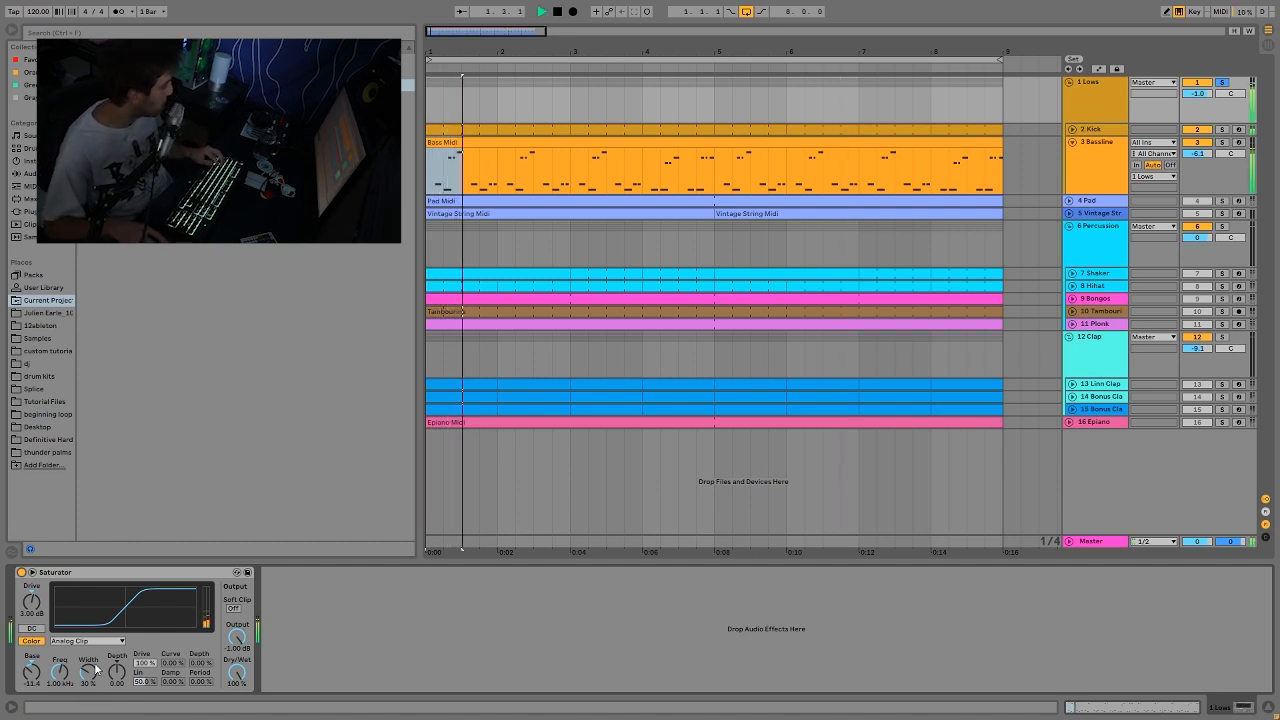
key("space")
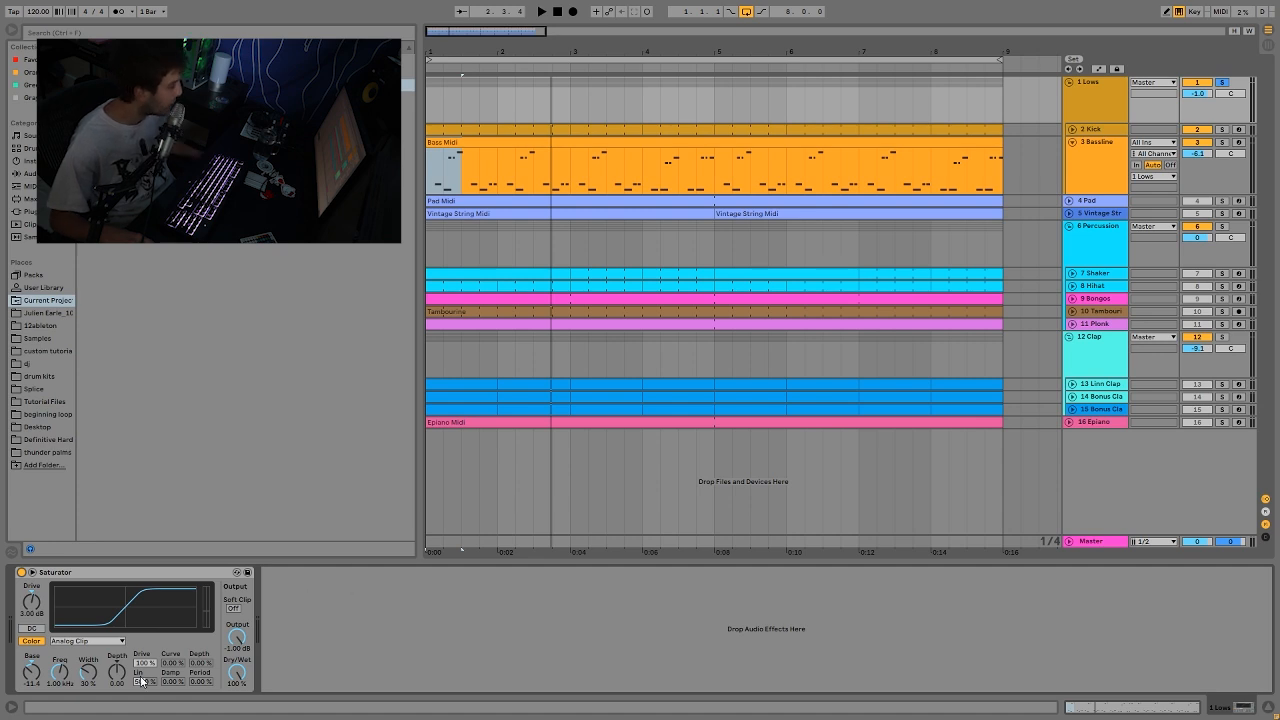
key("space")
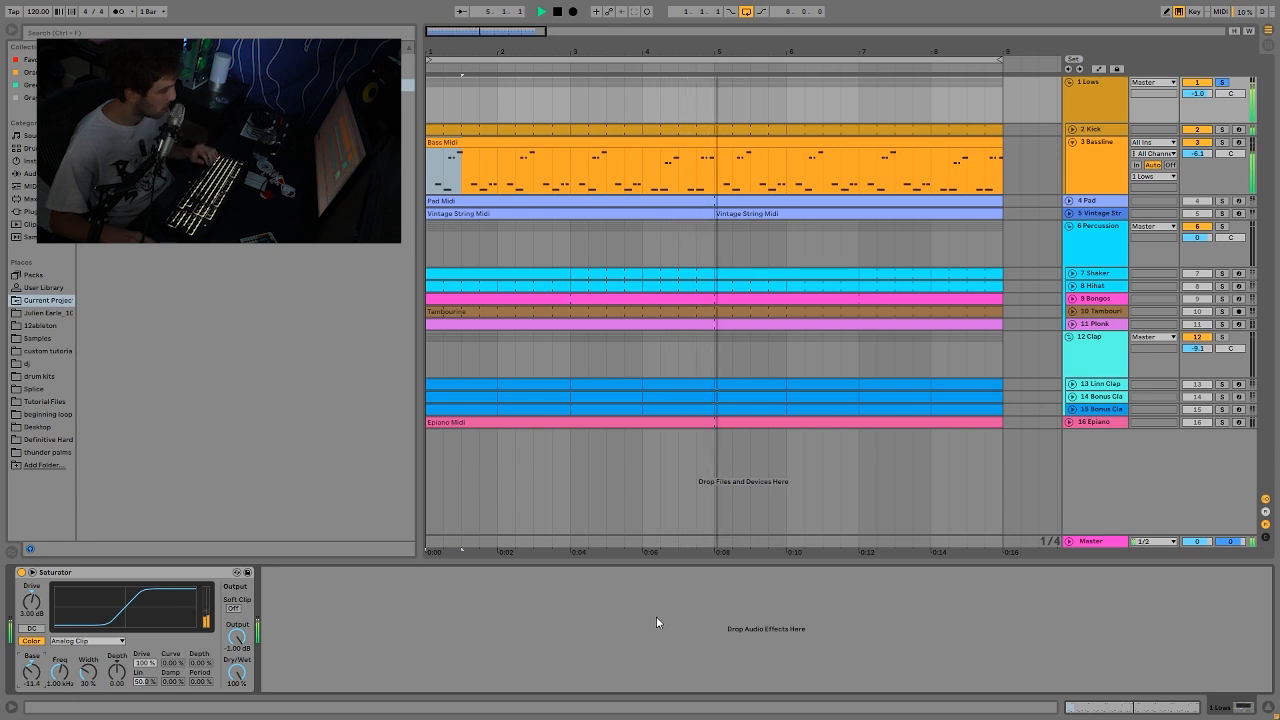
key("space")
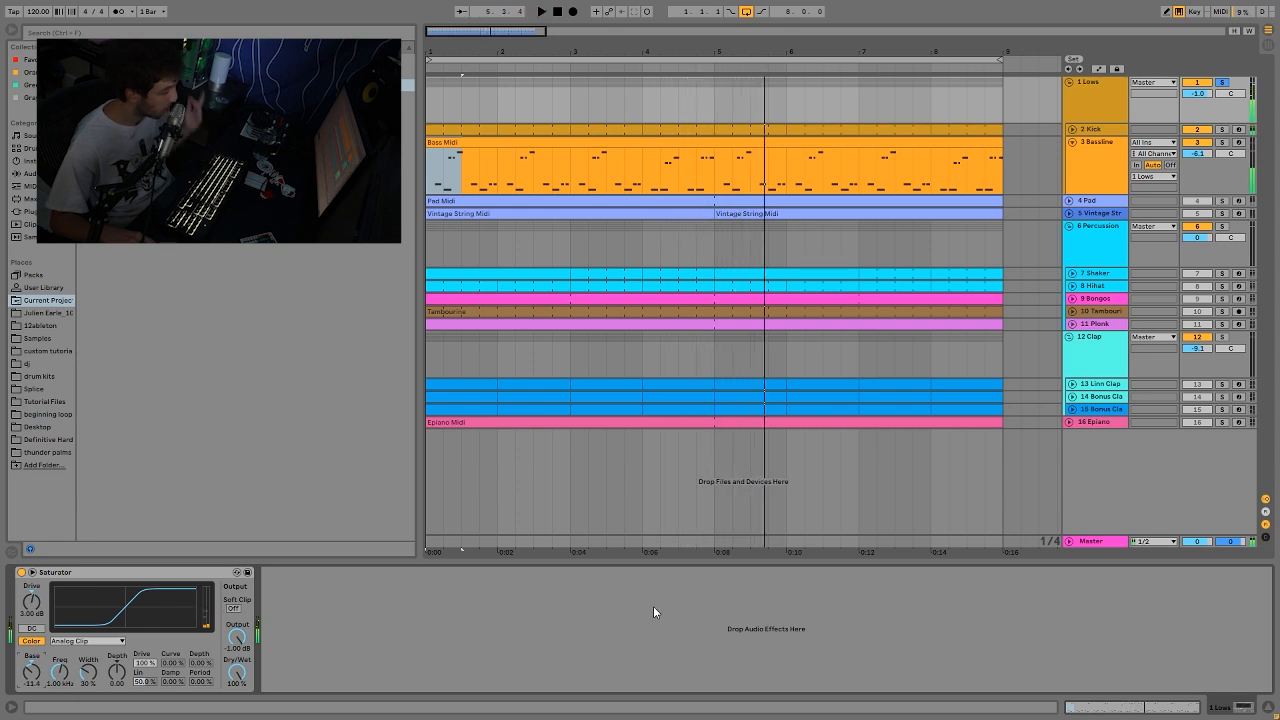
Step: Unfold the Pad and Vintage String tracks, solo the Pad and play it
left_click(1088, 204)
left_click(1069, 213)
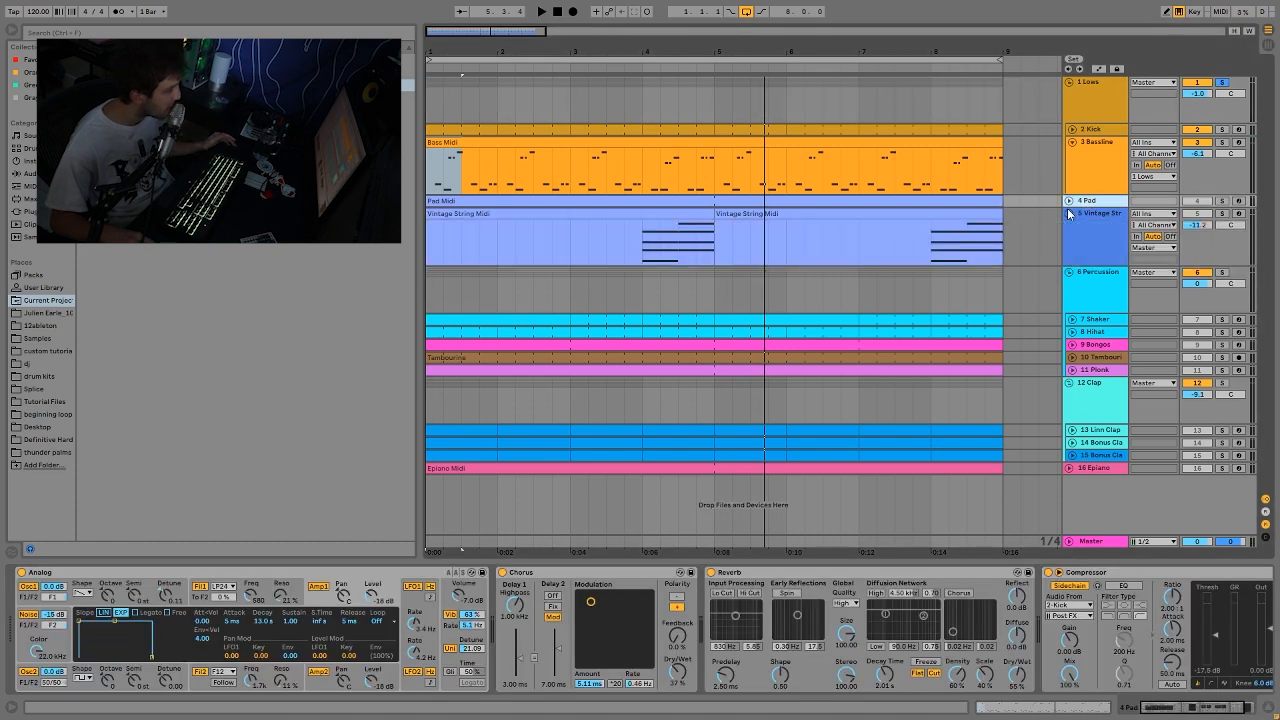
left_click(1068, 202)
left_click(1222, 202)
key("space")
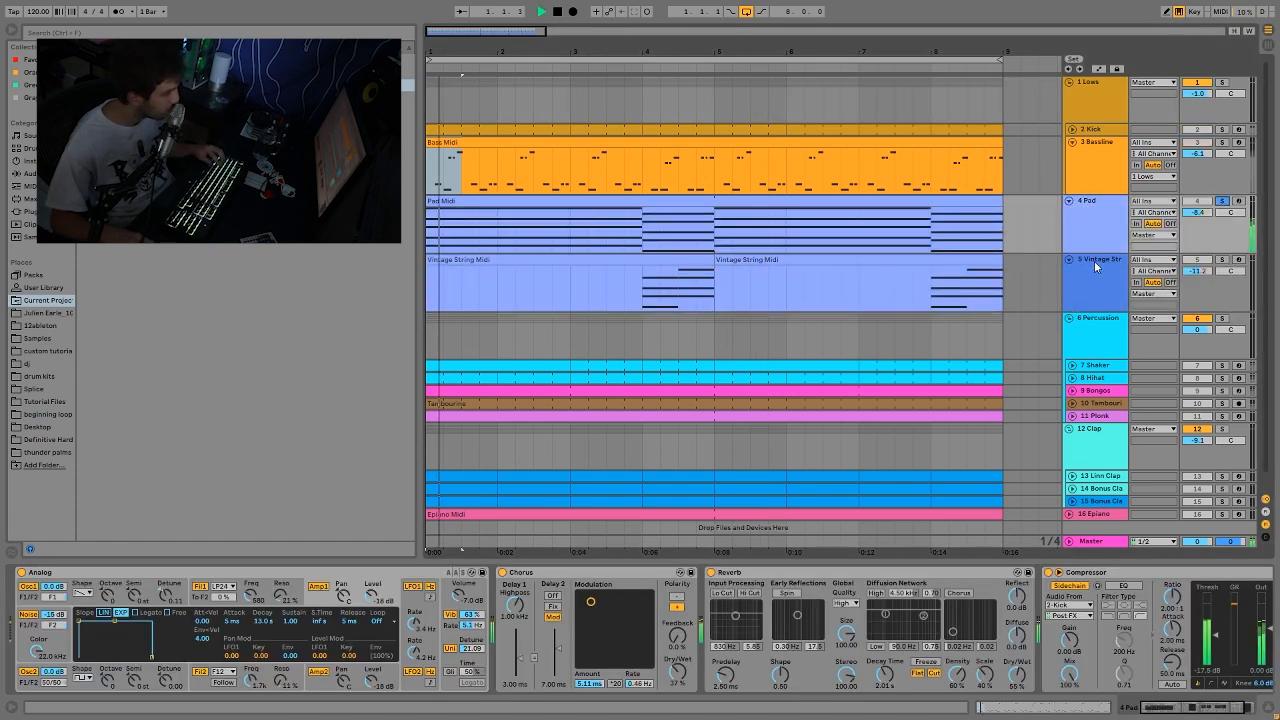
Step: Fold the Vintage String track and open the Pad Midi clip's notes during playback
left_click(1070, 258)
double_click(935, 202)
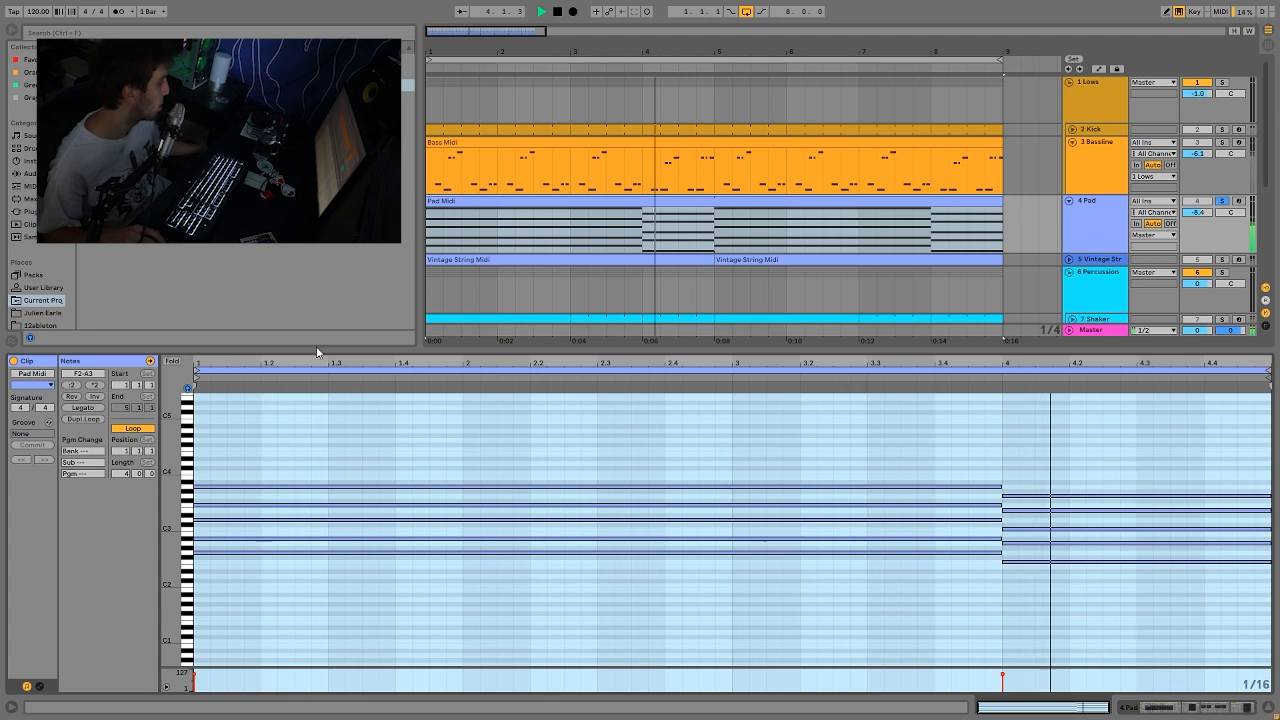
key("space")
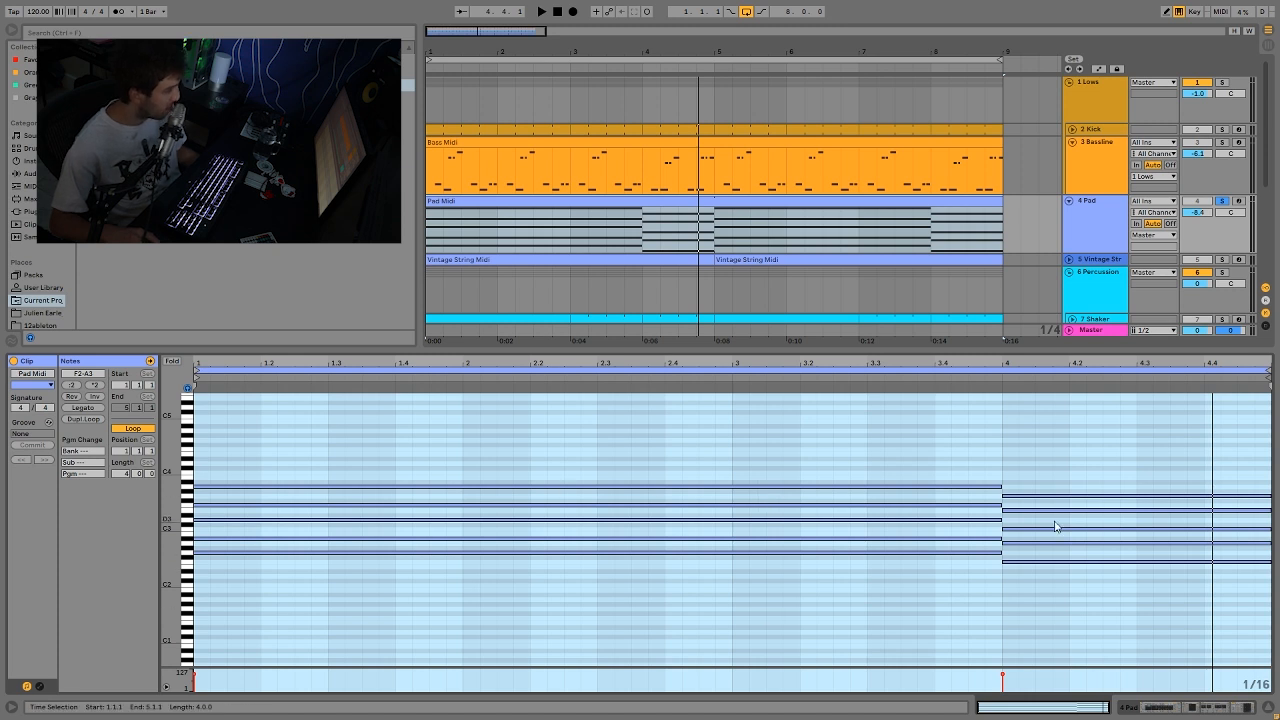
Step: Select all notes of the Pad clip's opening chord, followed by all notes of its bar 4 chord
left_click(686, 560)
key("ctrl+a")
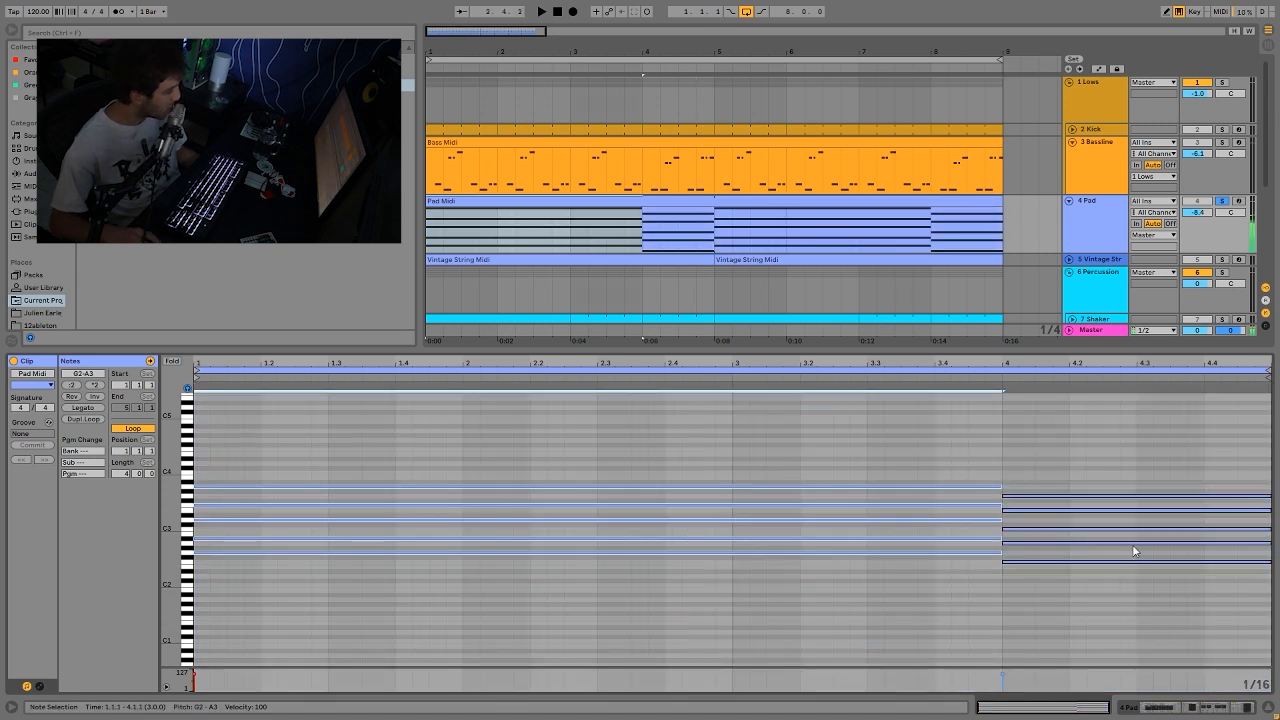
left_click_drag(1092, 602, 1157, 392)
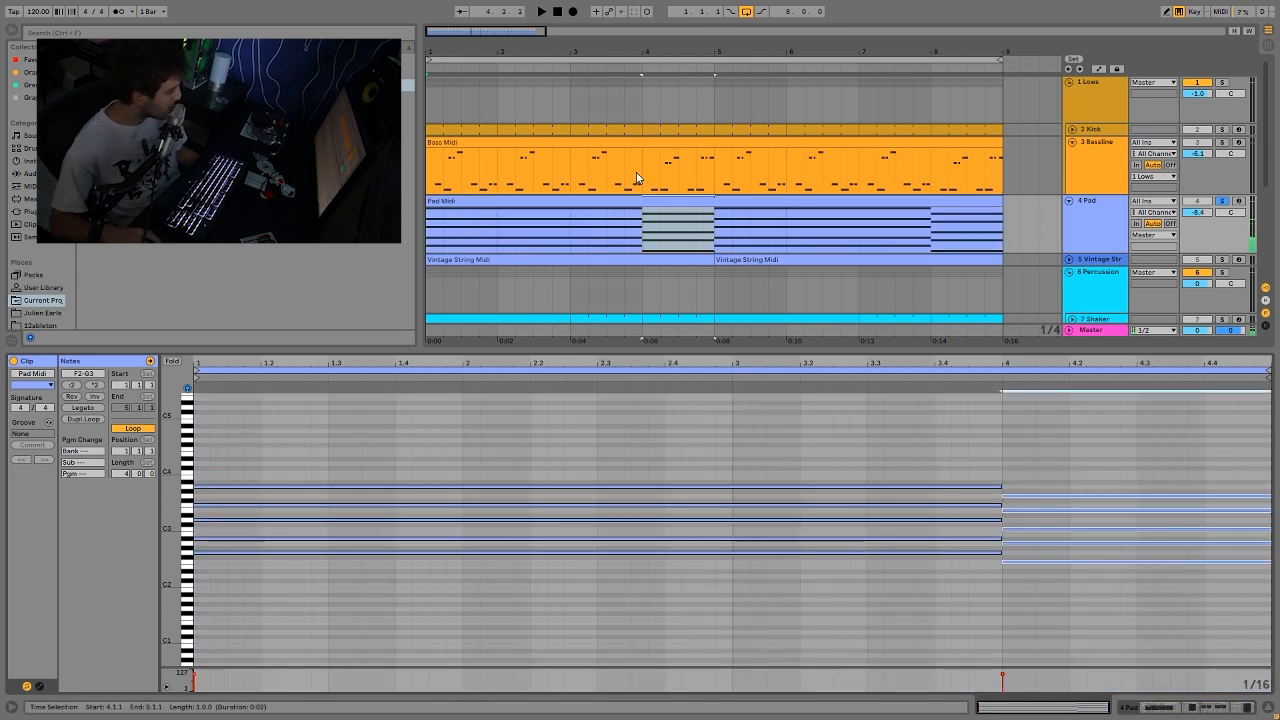
Step: Show the Bassline's bar 4 notes for comparison with the Pad, ending back in the Pad Midi clip
left_click(650, 180)
left_click_drag(651, 176, 713, 177)
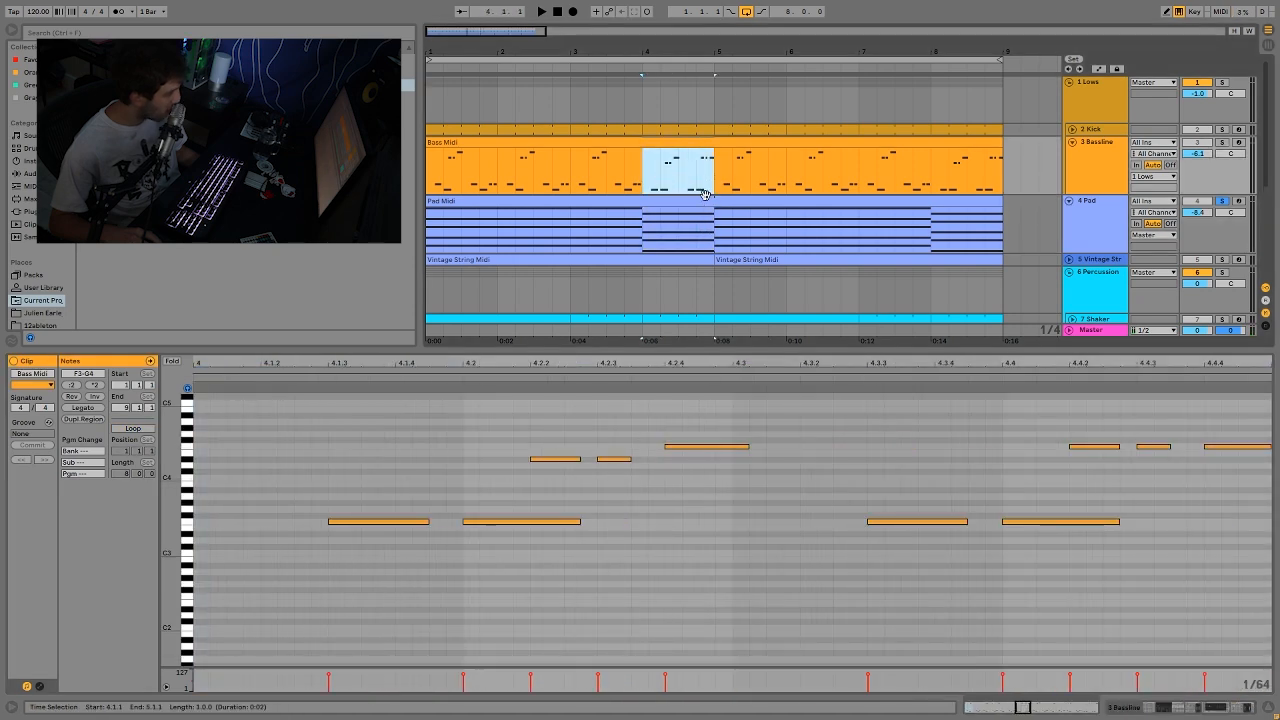
left_click(710, 199)
Step: Highlight the lower notes of the Pad's two chords, ending with F2 to C3 in bar 4
left_click_drag(1057, 586, 1060, 528)
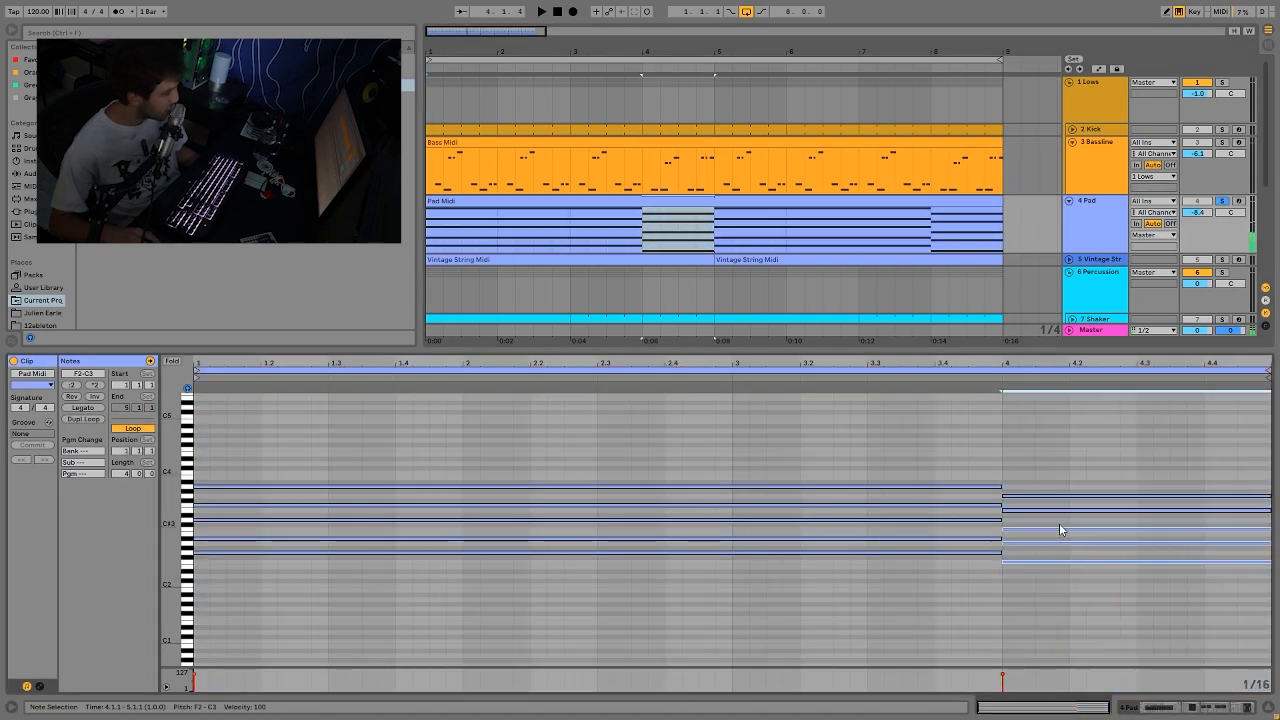
left_click_drag(962, 565, 967, 517)
left_click_drag(1054, 582, 1065, 527)
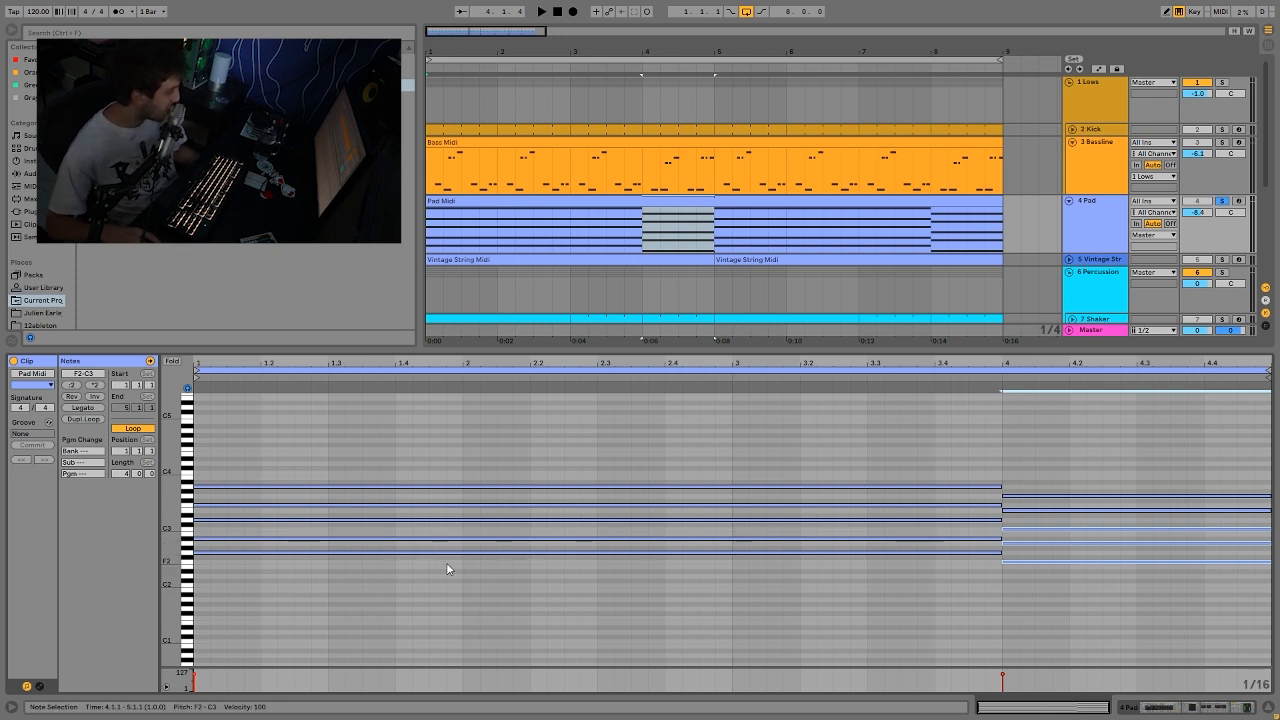
Step: Pick out the upper two notes of each Pad chord, ending on A3 in the opening chord and G3 in bar 4
left_click(479, 504)
left_click(491, 487)
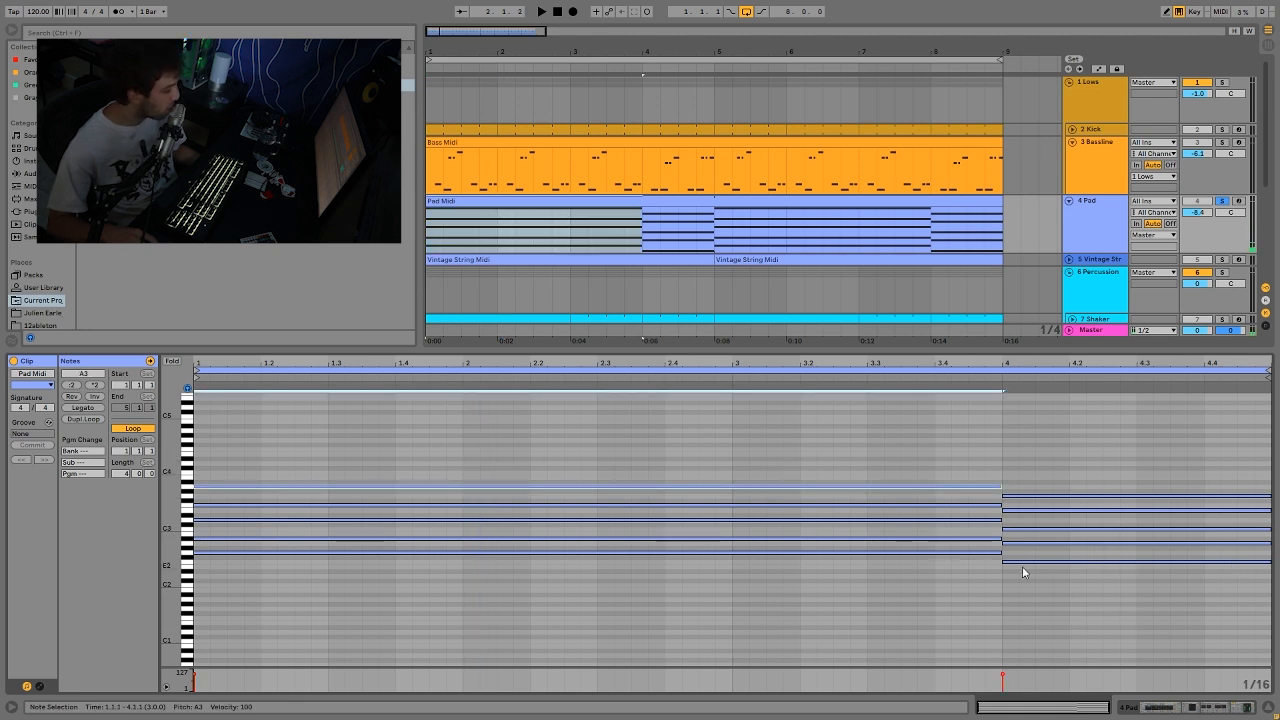
left_click(1016, 510)
left_click(1030, 495)
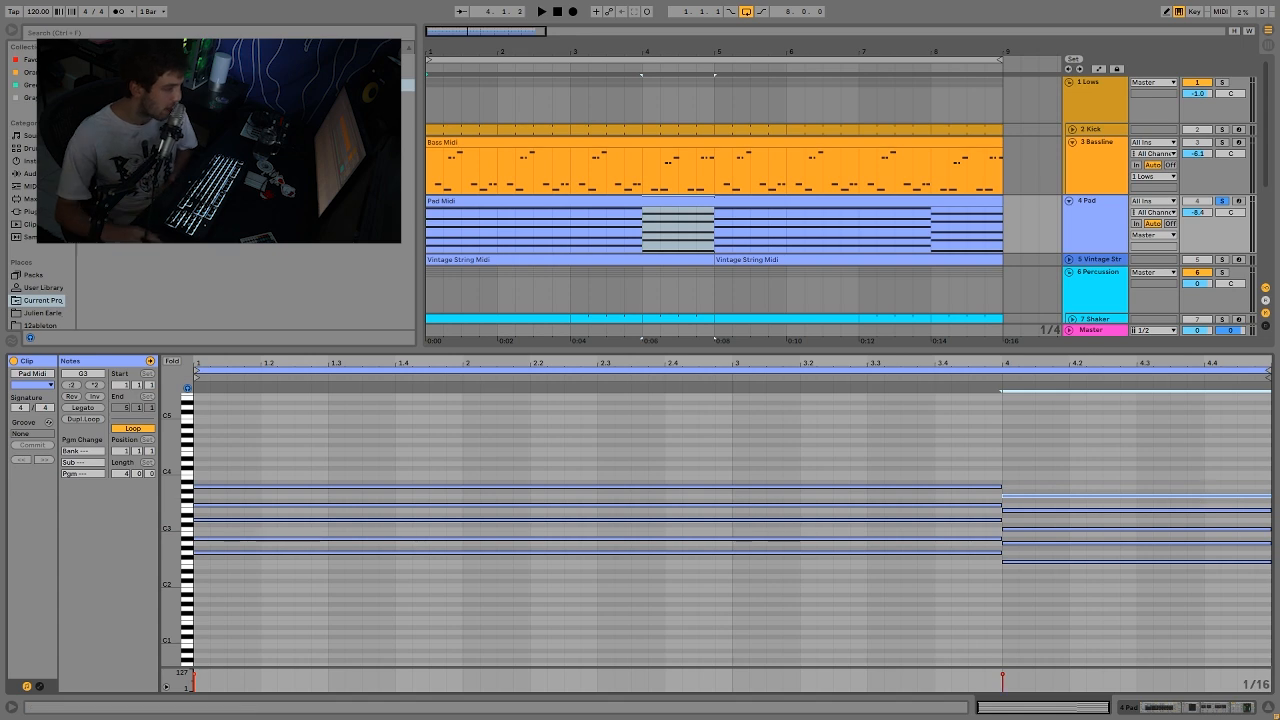
left_click(1221, 201)
key("space")
left_click(1089, 222)
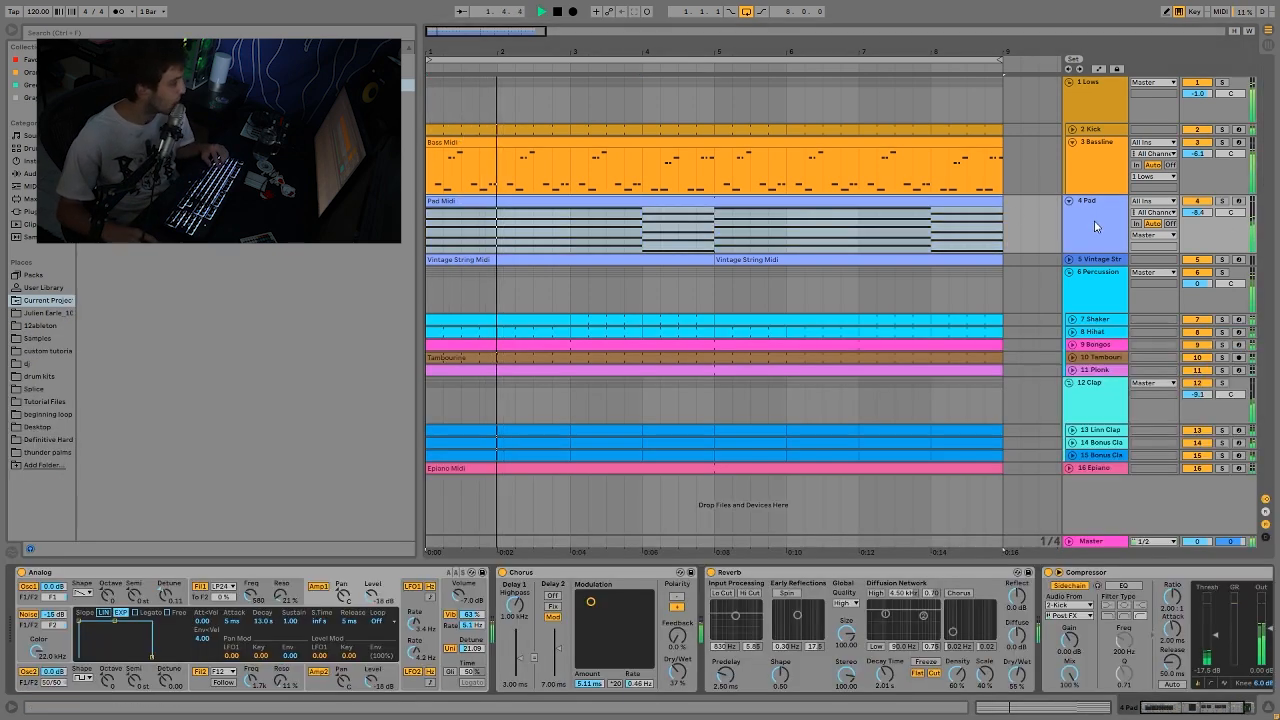
double_click(829, 236)
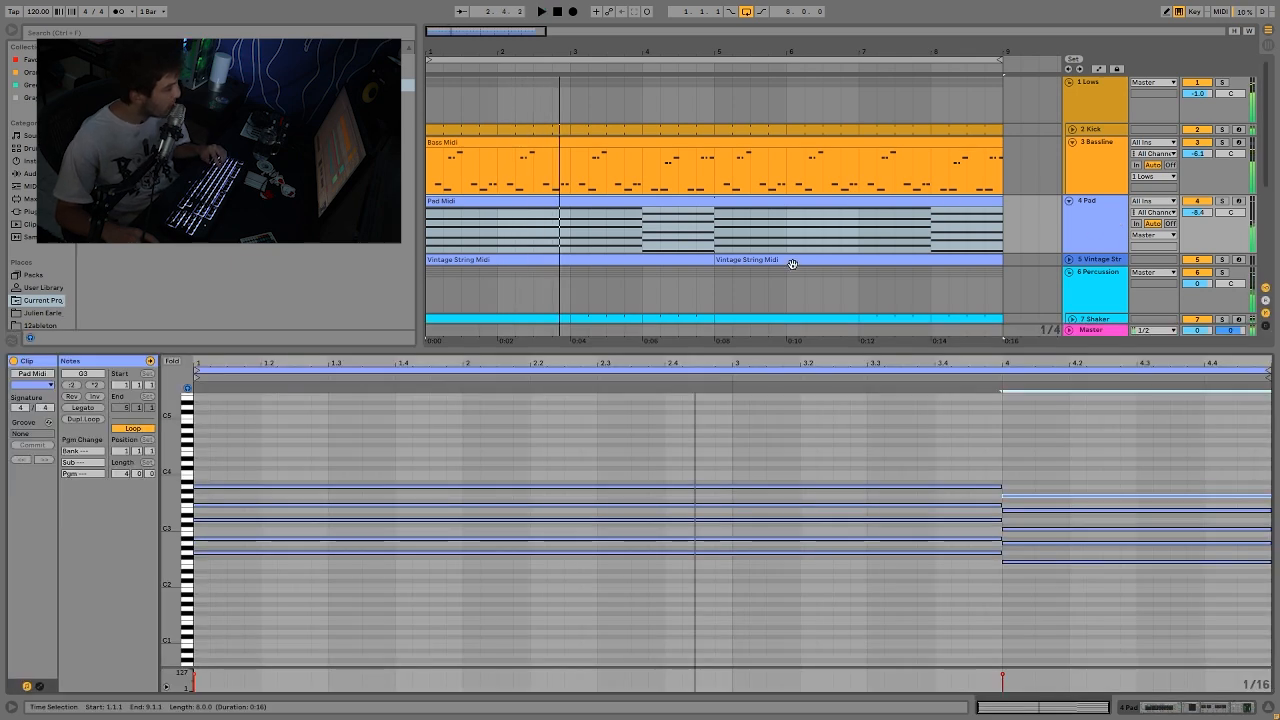
key("space")
Step: Select the upper notes of both Pad chords, from E3 to A3, and resume playback
key("ctrl+a")
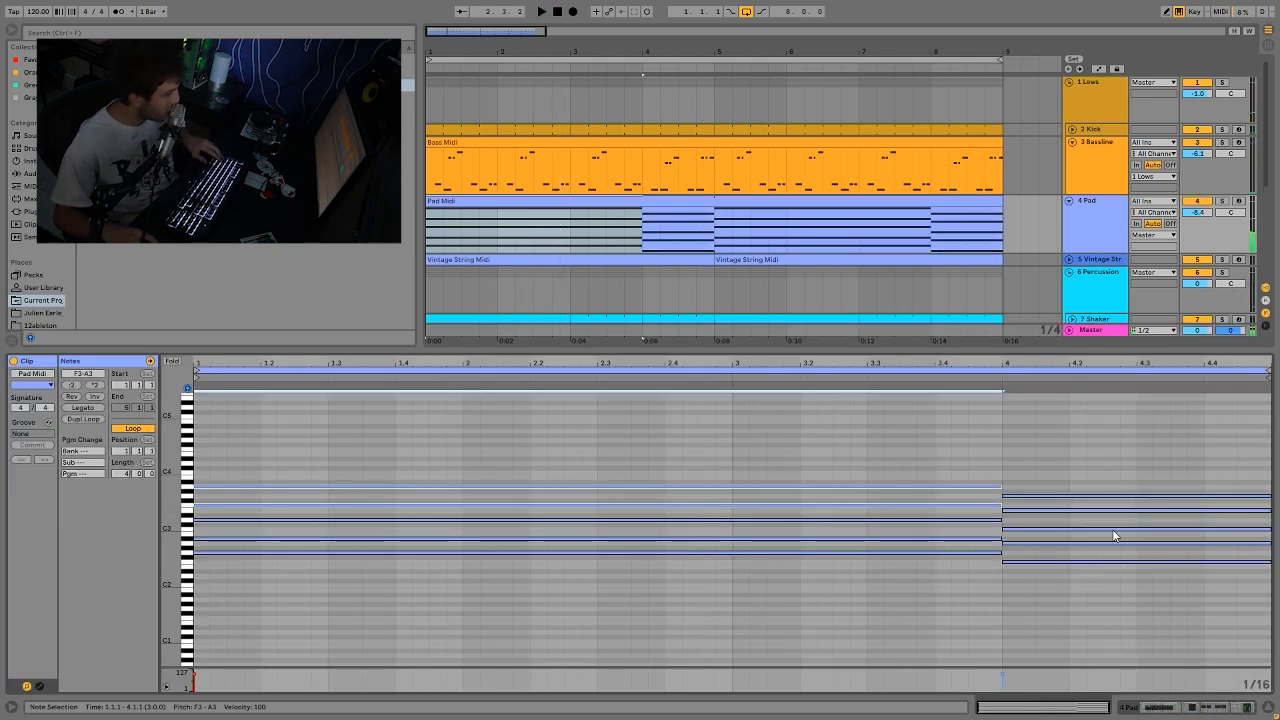
left_click_drag(1109, 521, 1082, 443)
key("space")
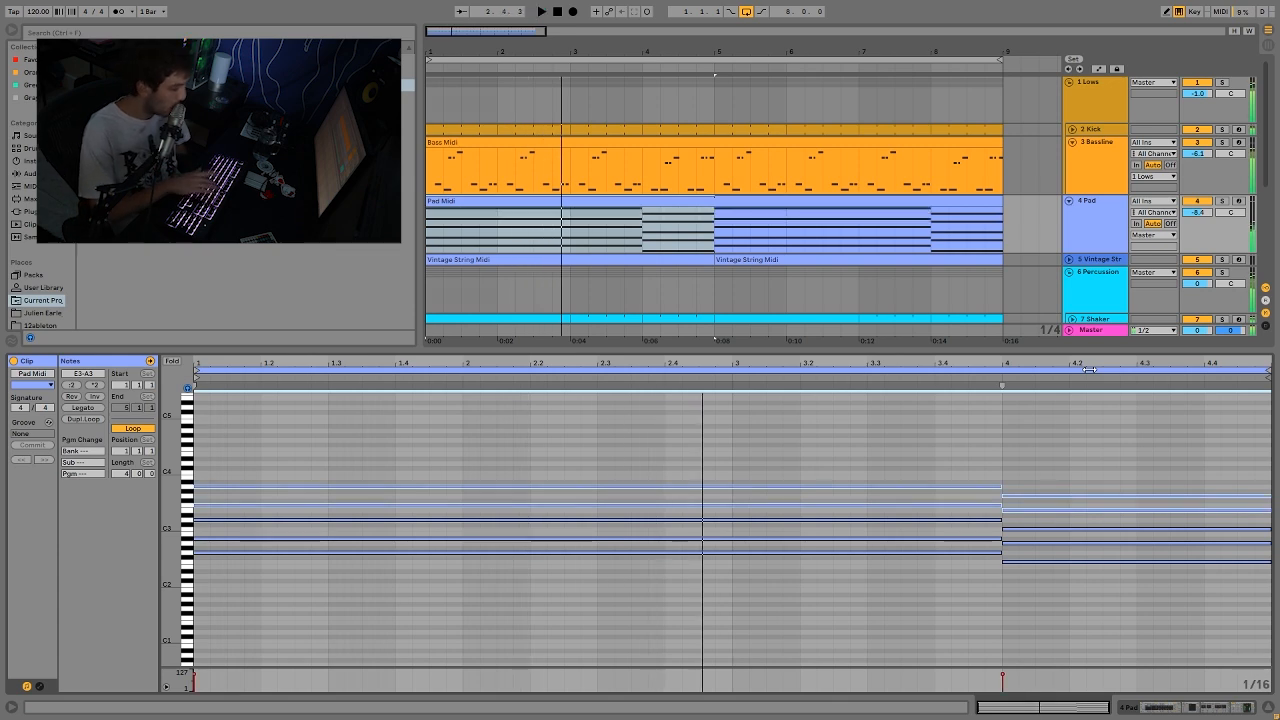
left_click(1090, 239)
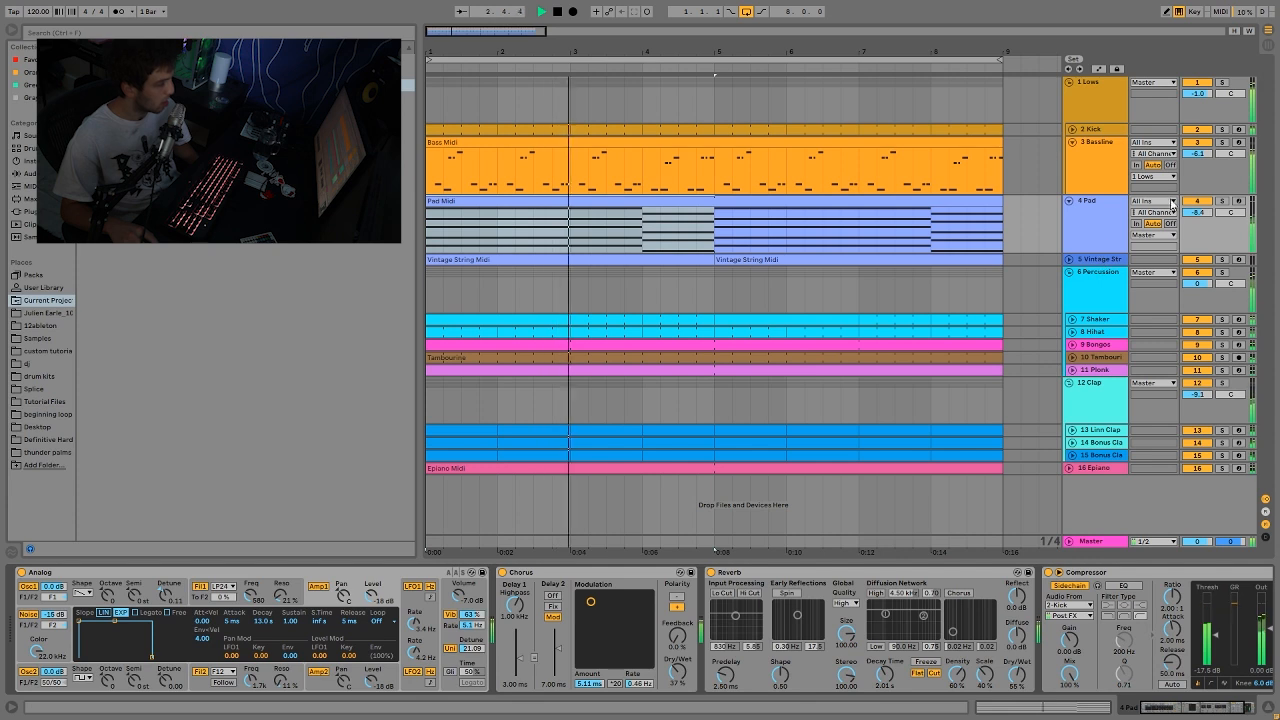
left_click(1222, 202)
key("space")
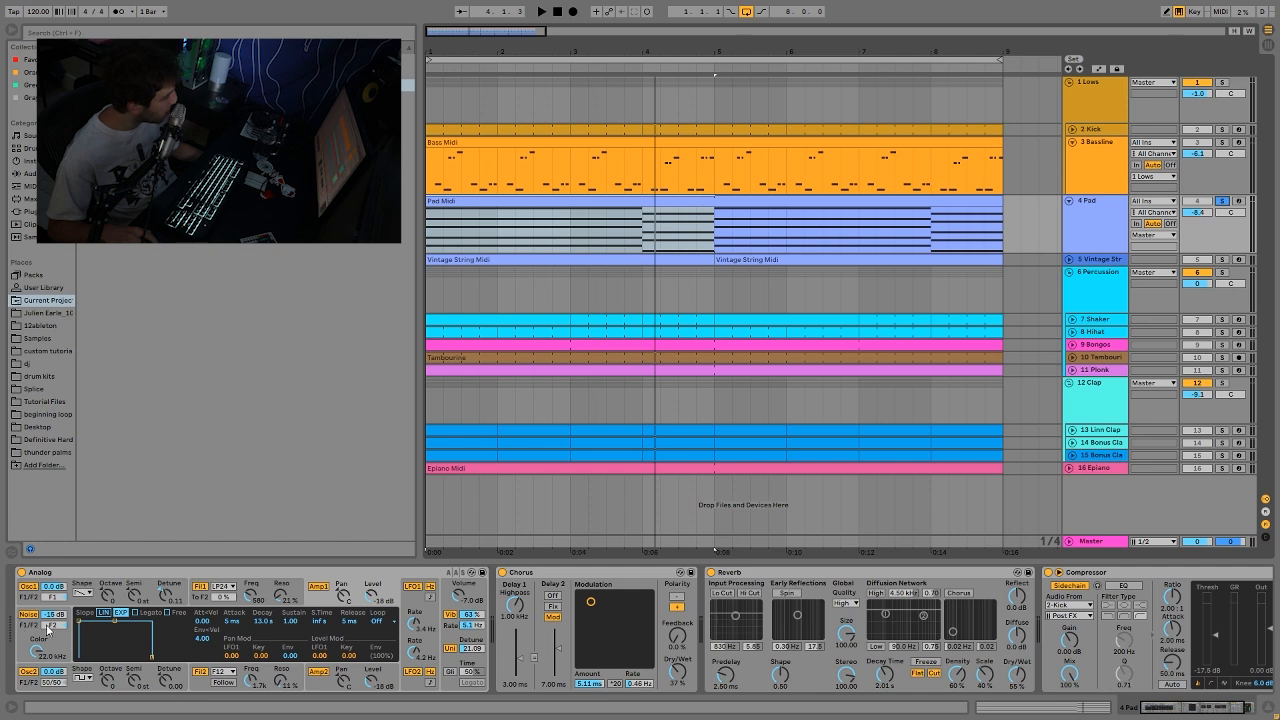
Step: Examine Analog's oscillator, global, Filter 1 and Filter 2 settings on the Pad
left_click(75, 690)
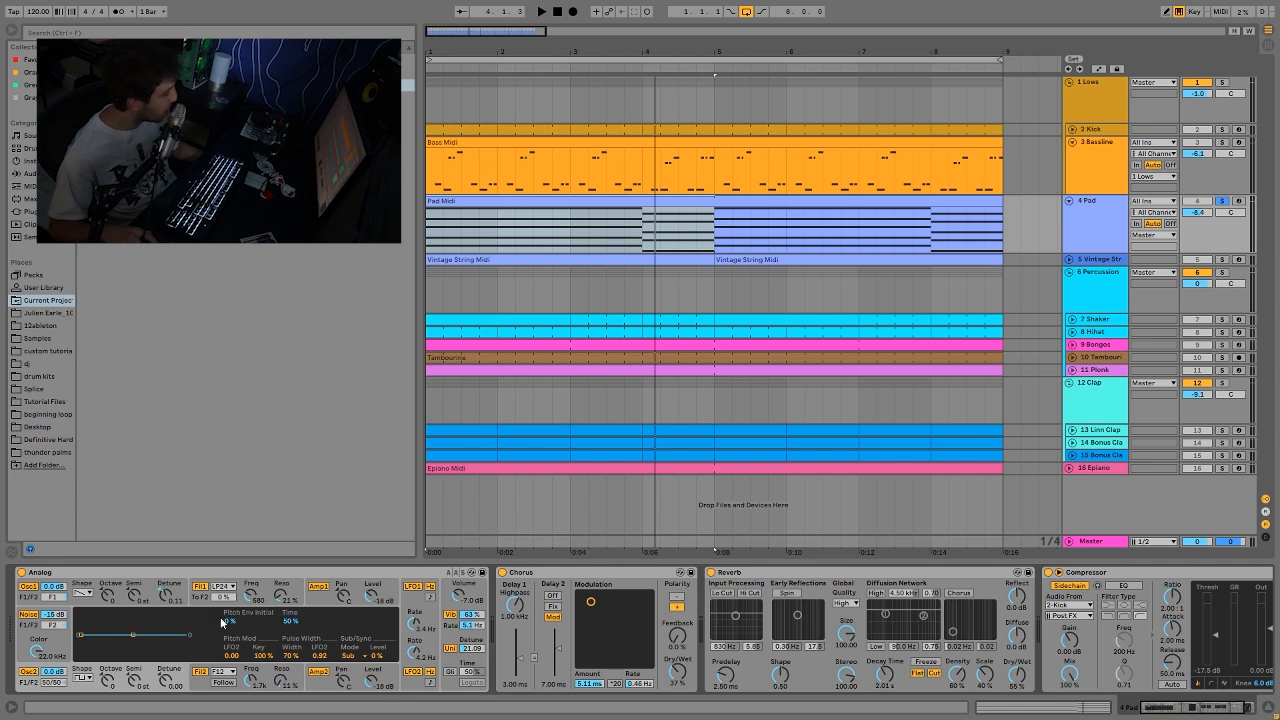
left_click(37, 598)
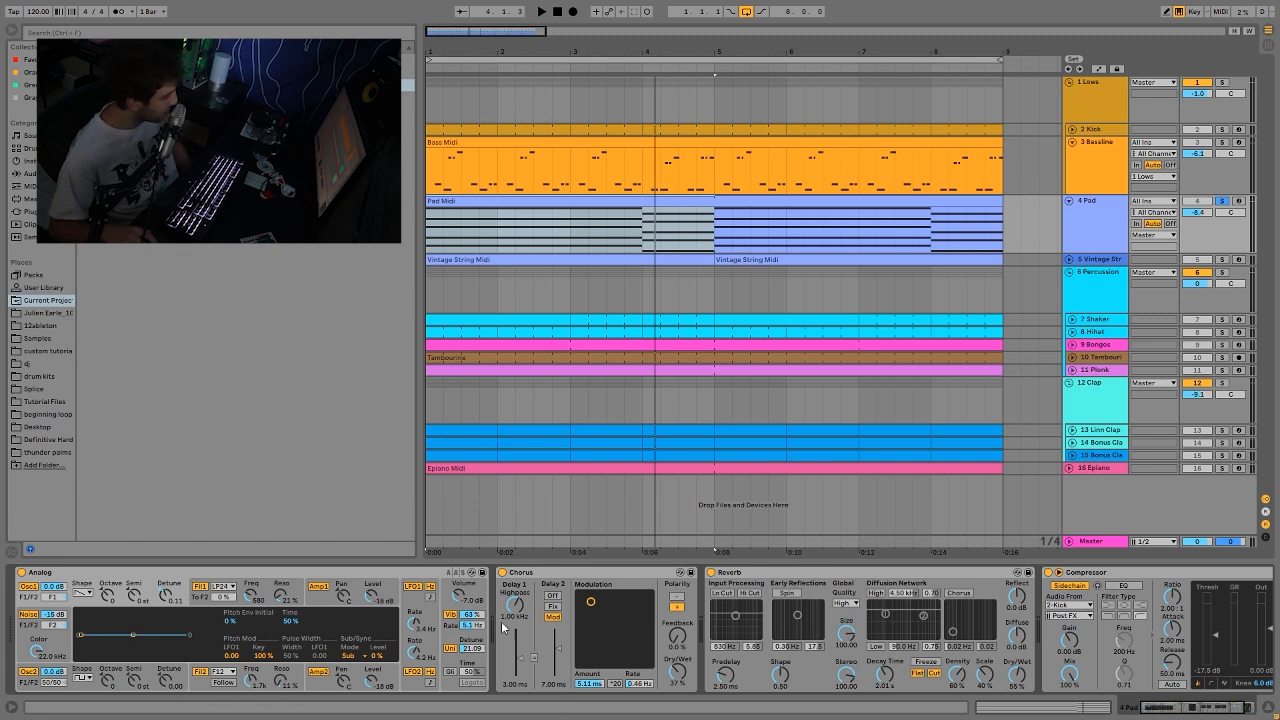
left_click(448, 641)
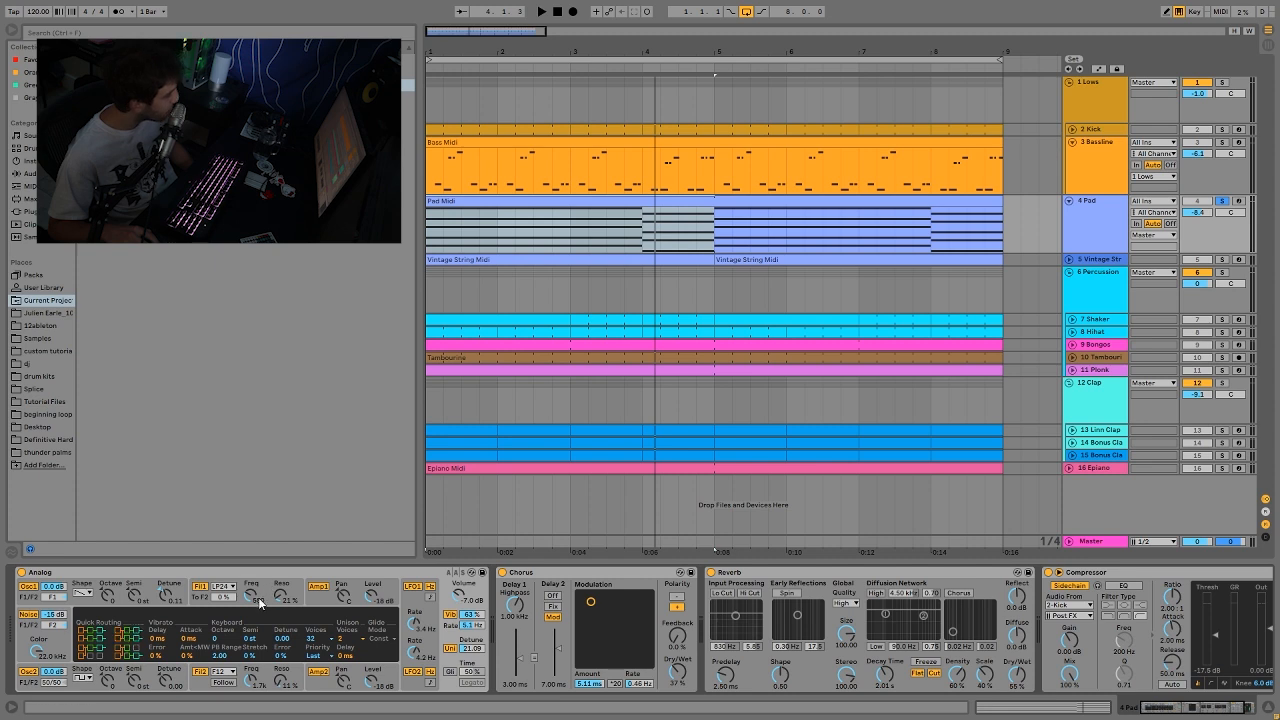
left_click(266, 597)
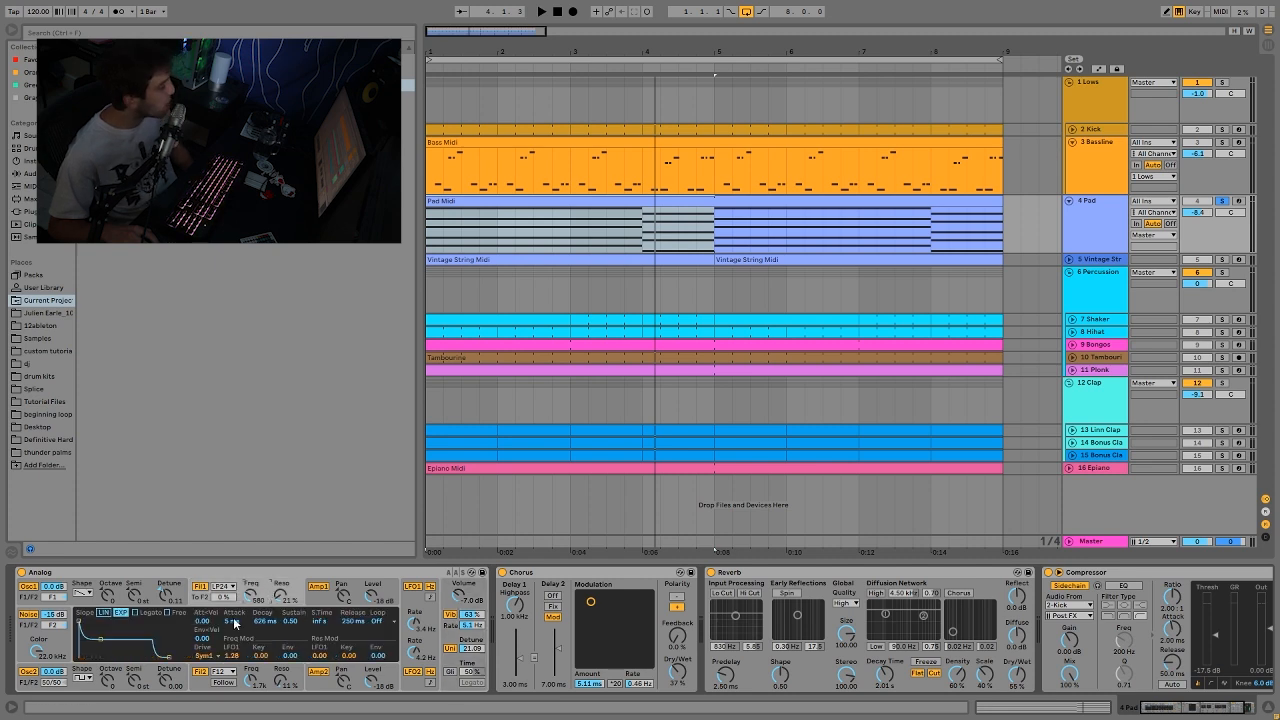
left_click(270, 686)
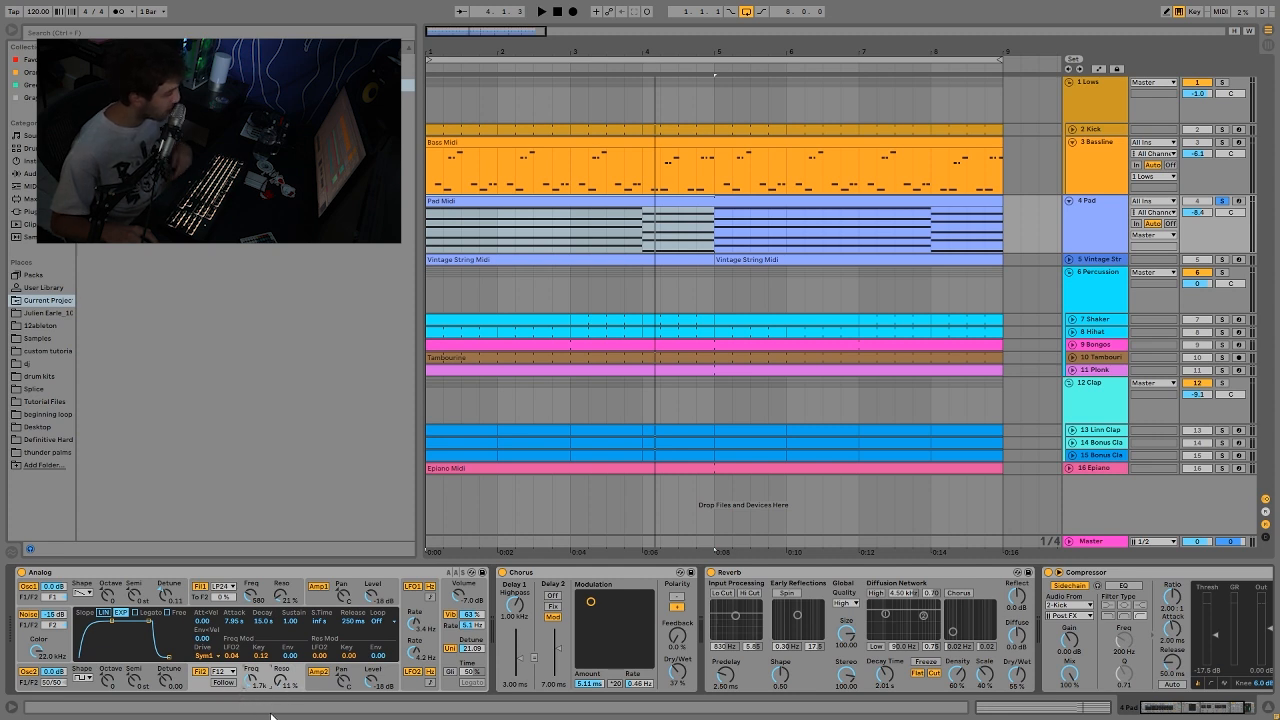
left_click(232, 586)
Step: Play the soloed Pad to compare how Analog's Filter 1 and Filter 2 shape the sound
key("space")
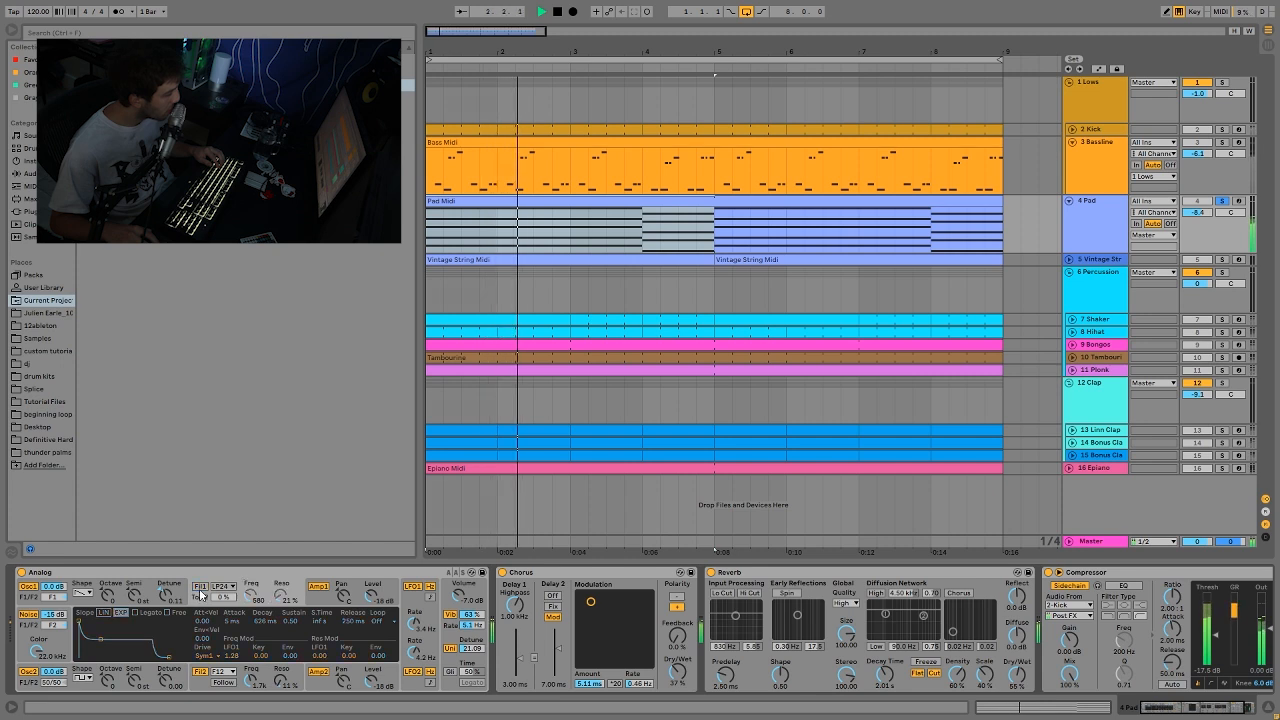
key("space")
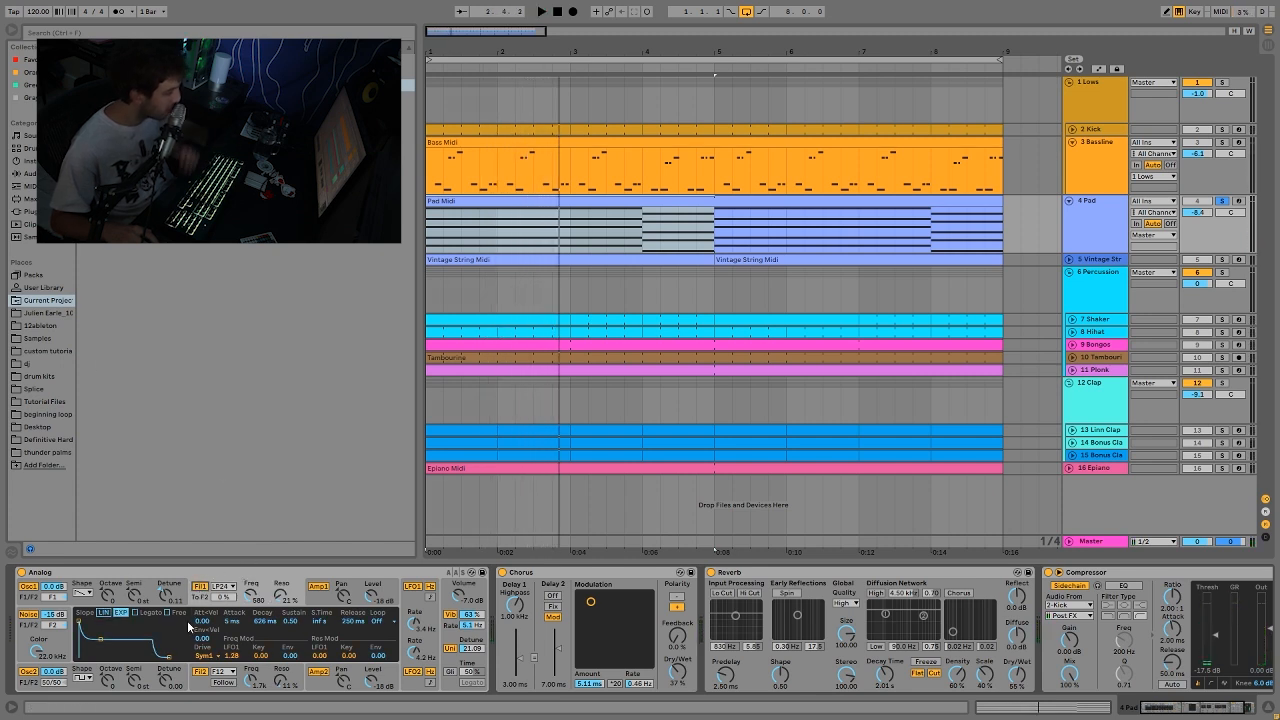
left_click(200, 672)
key("space")
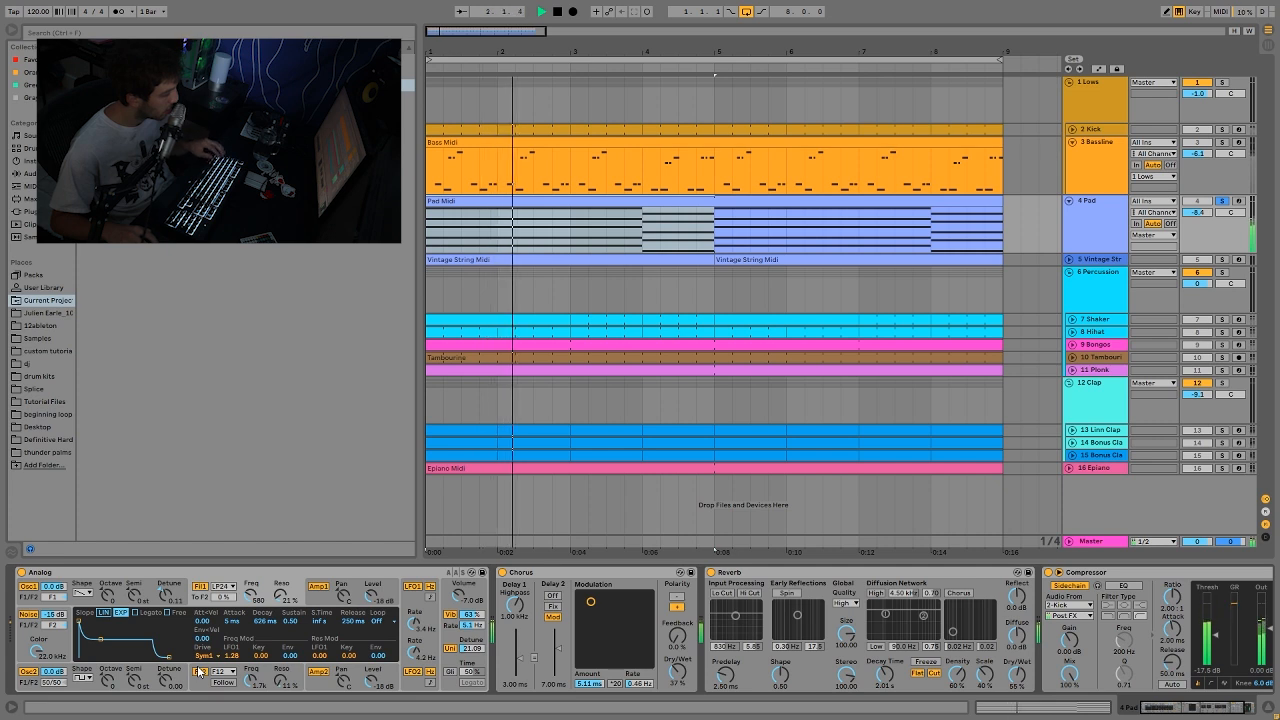
key("space")
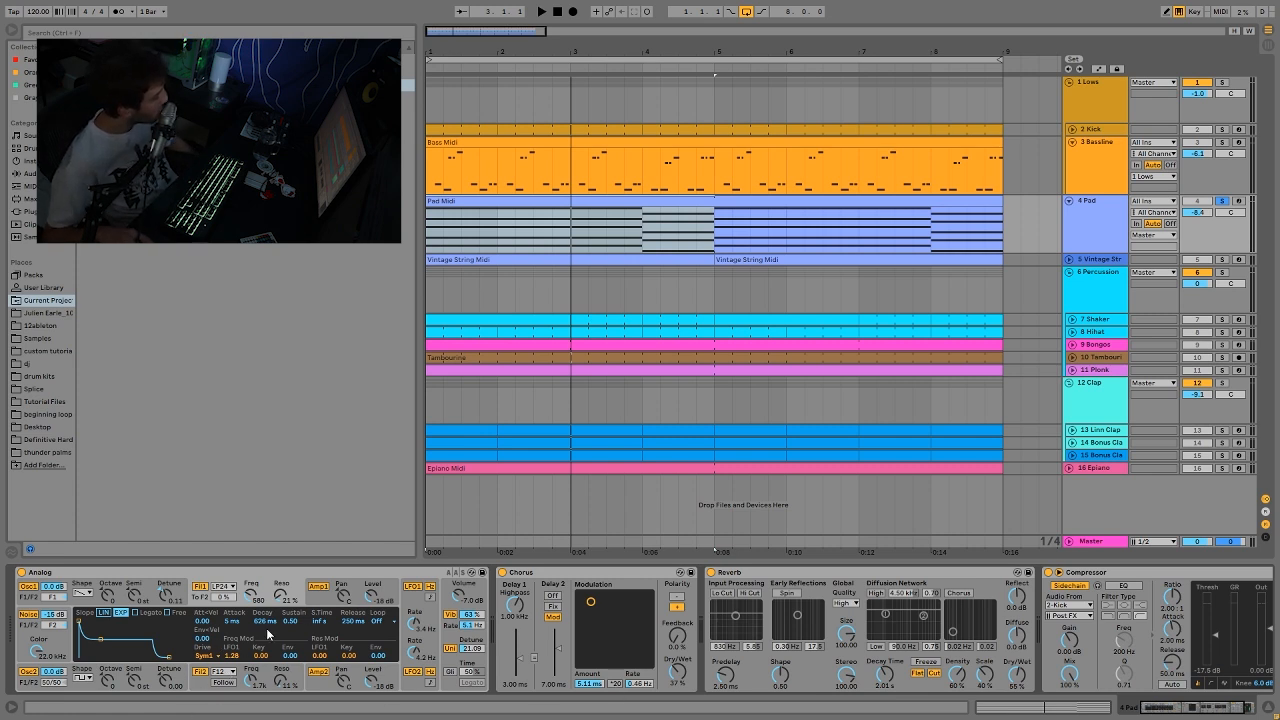
Step: Examine the Pad's Filter 2 envelope and the Amp 1 and Amp 2 settings in Analog
left_click(242, 676)
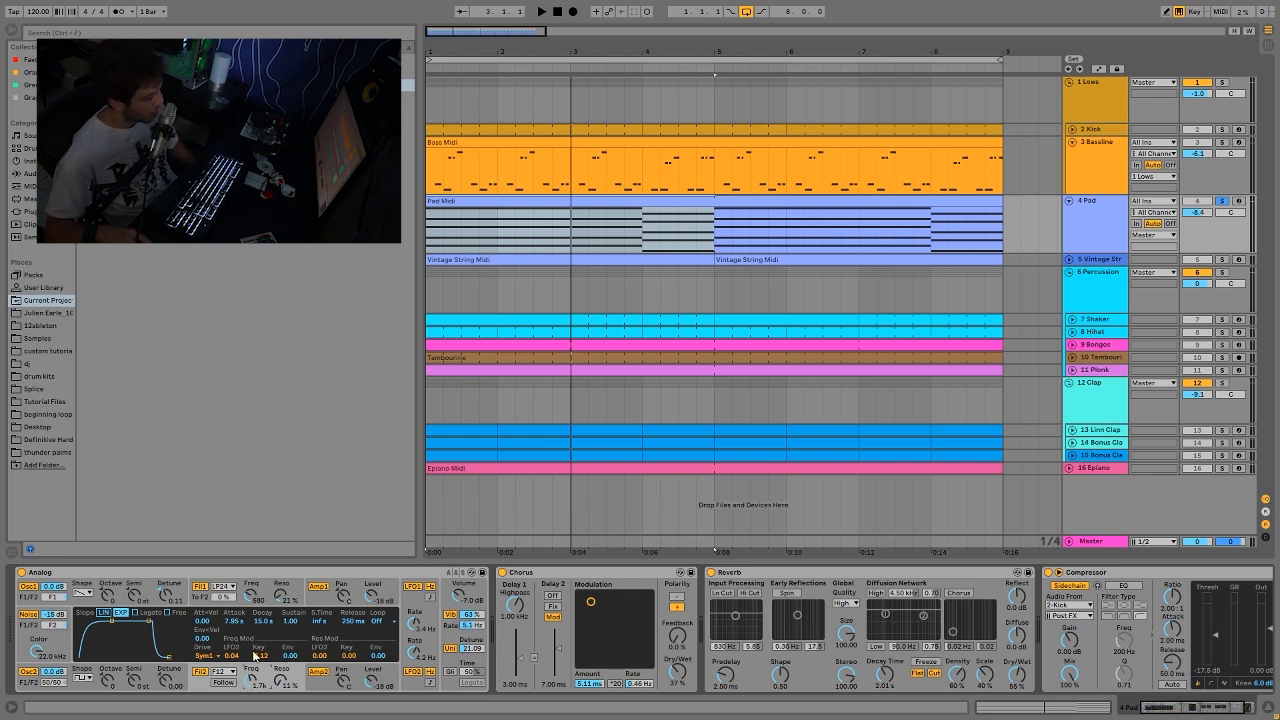
left_click(320, 603)
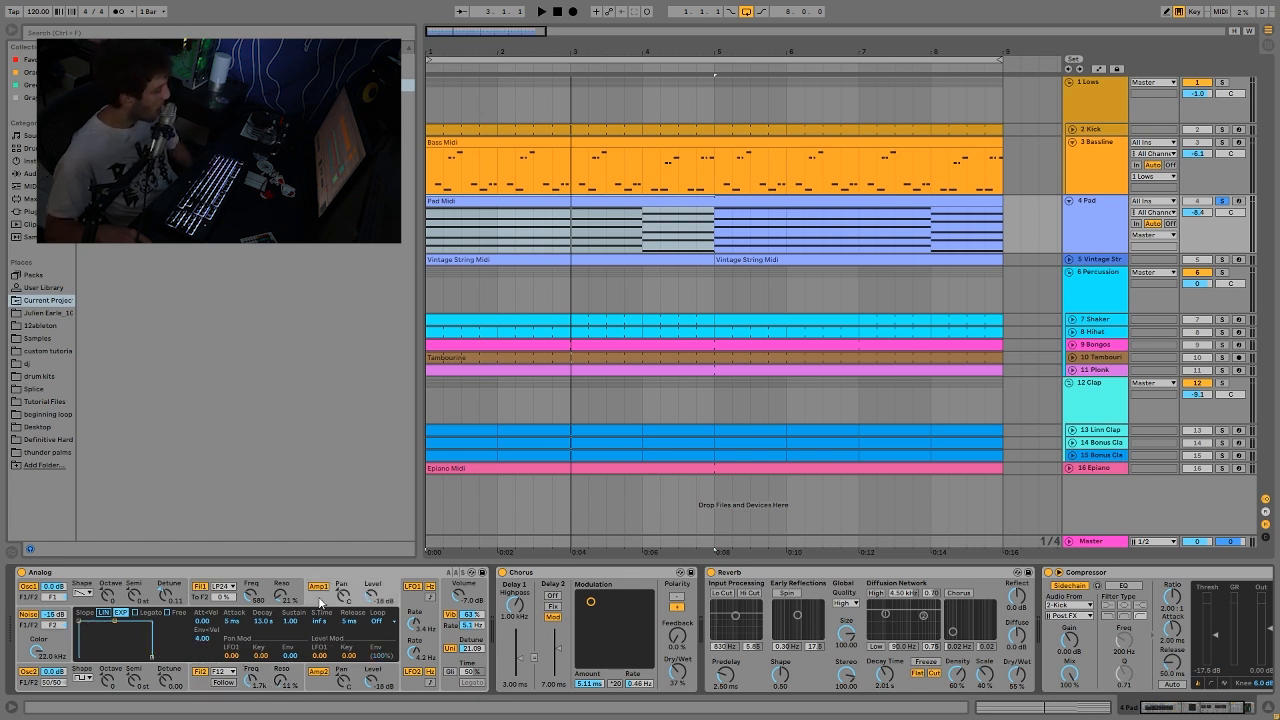
left_click(322, 693)
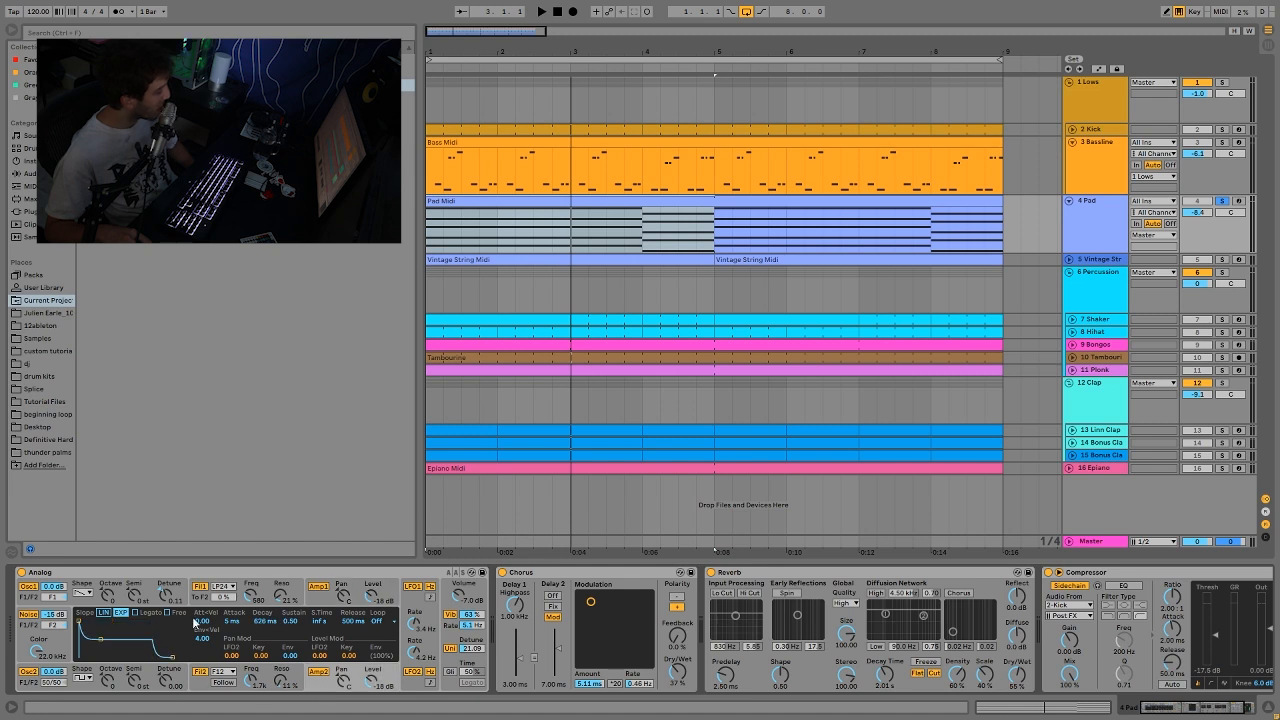
left_click(315, 602)
Step: Raise the sustain of Analog's Amp 2 envelope to 1.00 with a 5 ms release and play the soloed Pad
left_click(322, 686)
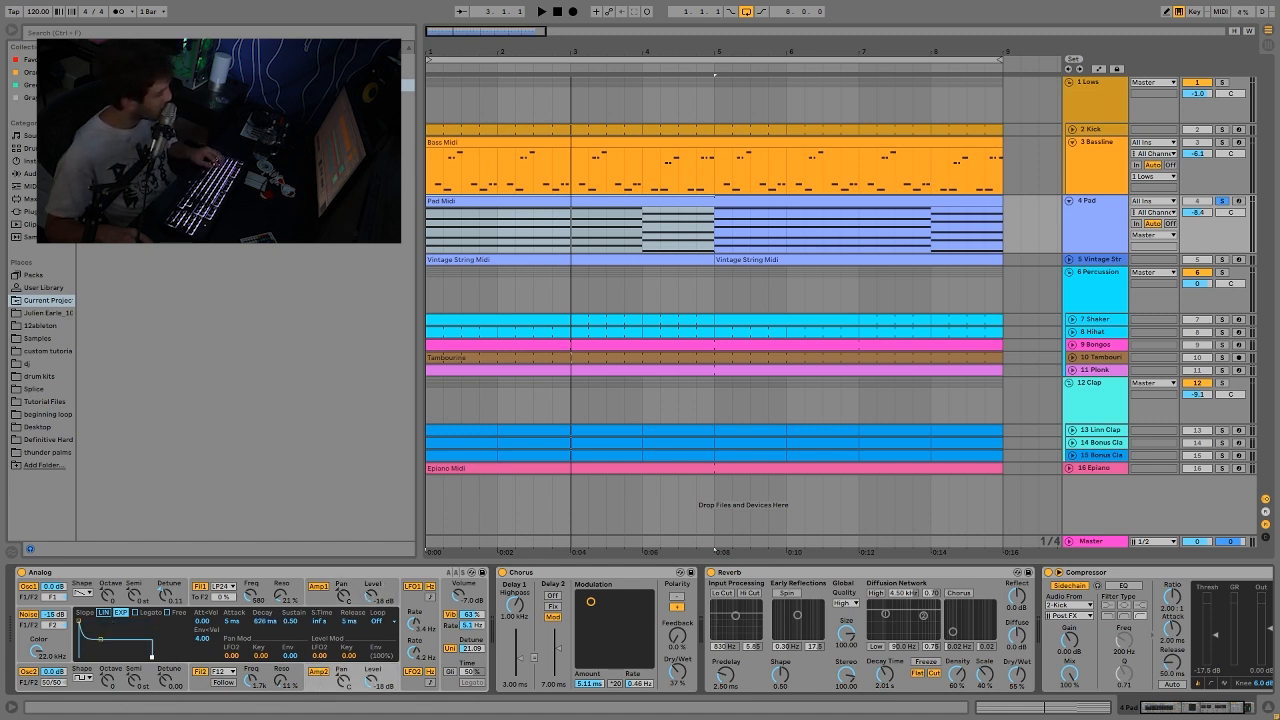
left_click_drag(100, 640, 115, 620)
key("space")
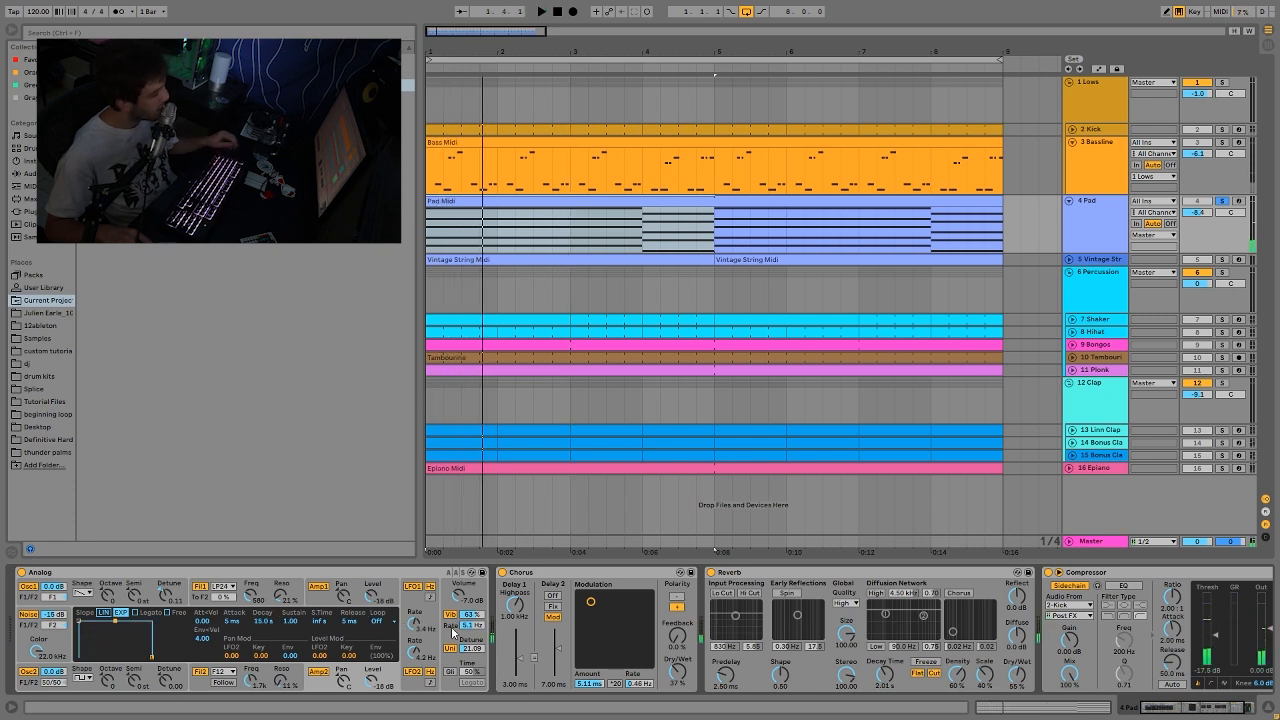
Step: Examine Analog's vibrato and unison settings and play the soloed Pad through its Chorus, Reverb and sidechained Compressor
left_click(450, 632)
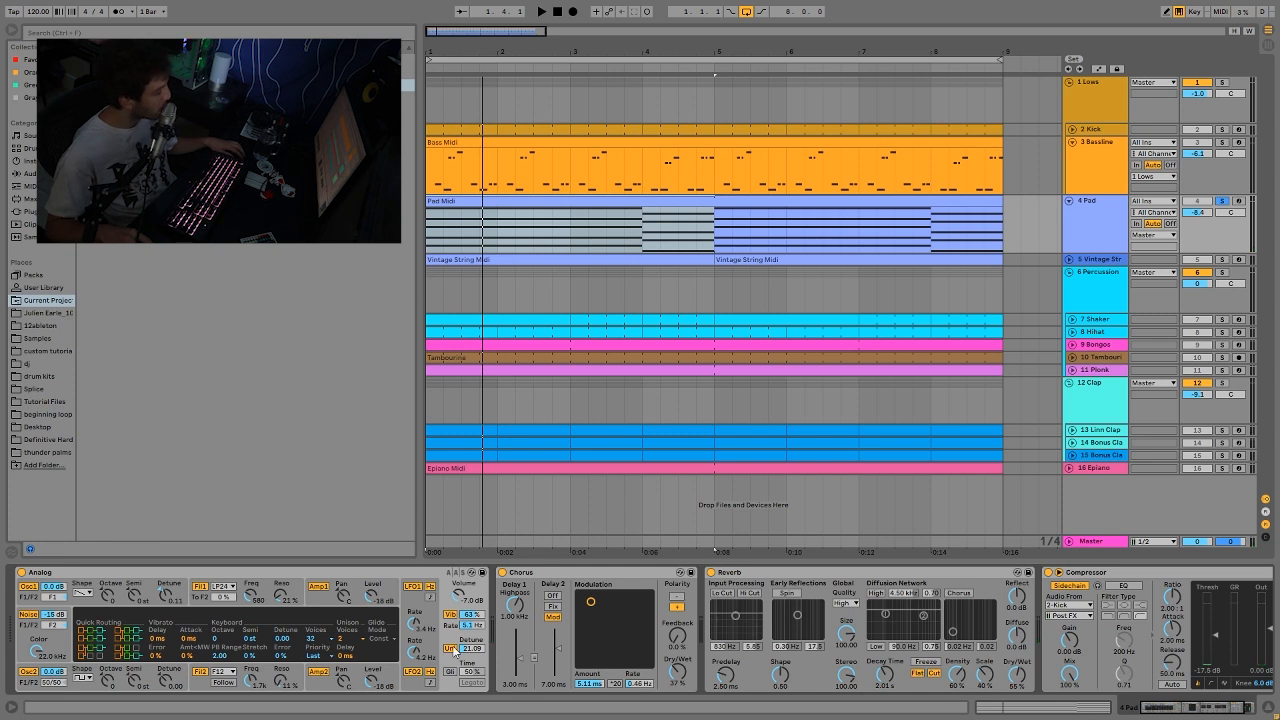
scroll(640, 670, "down", 1)
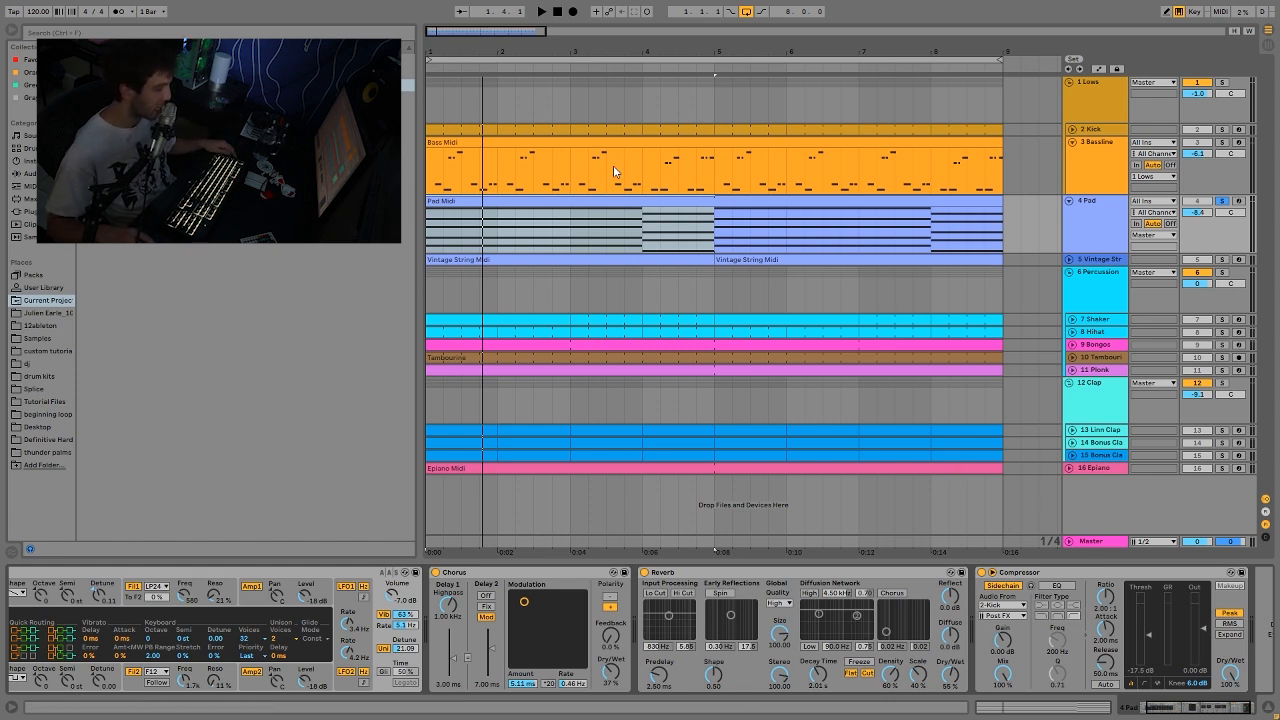
key("space")
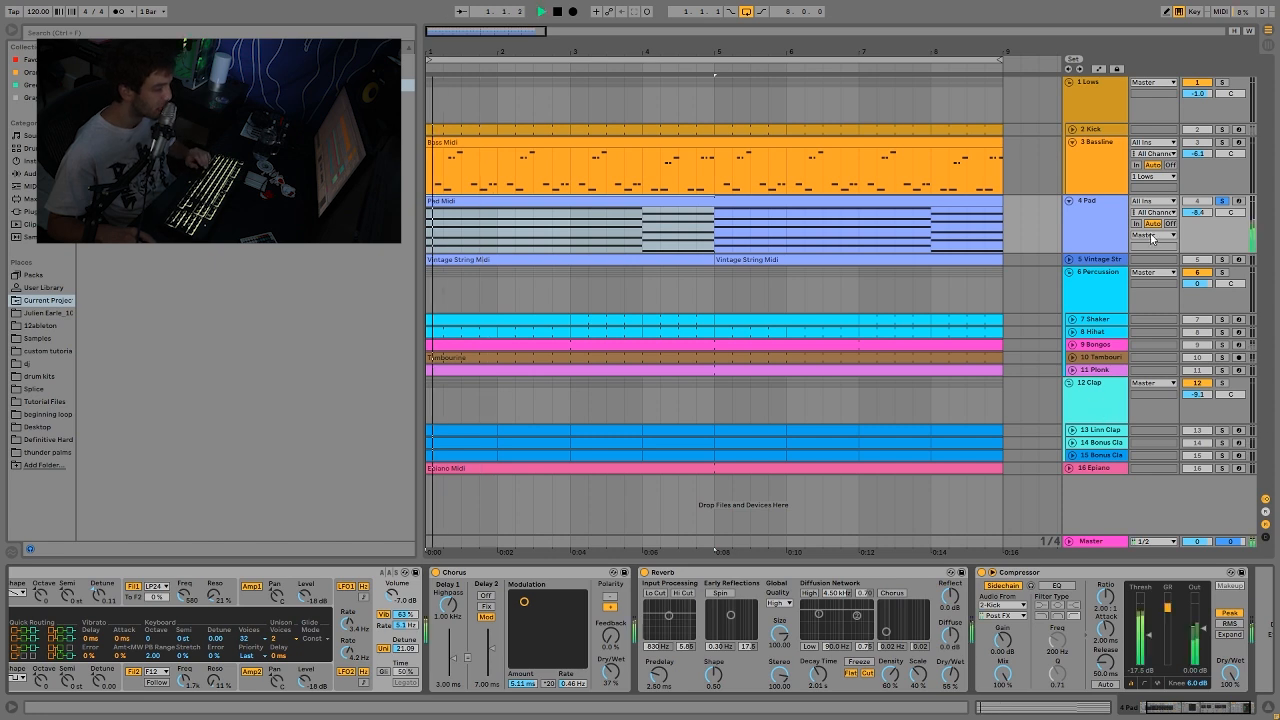
key("space")
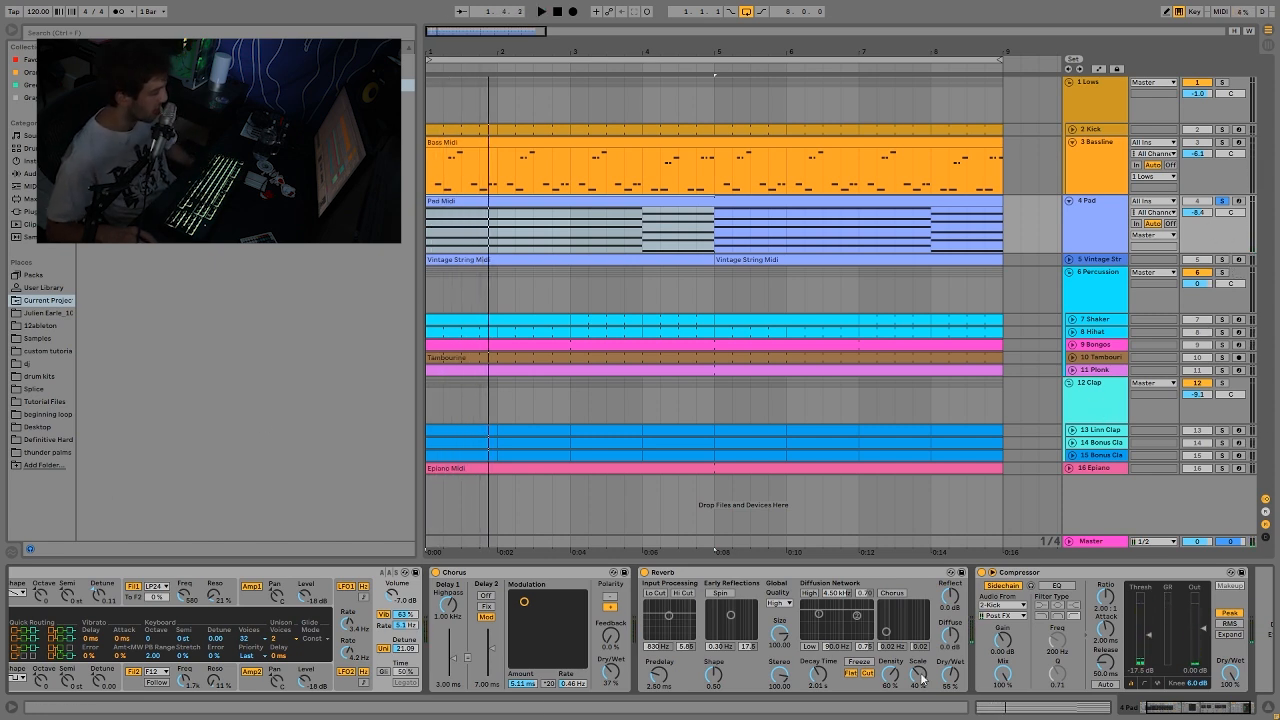
Step: Solo and unfold the Vintage String track, listen from bar 4, and open its first MIDI clip
left_click(1221, 260)
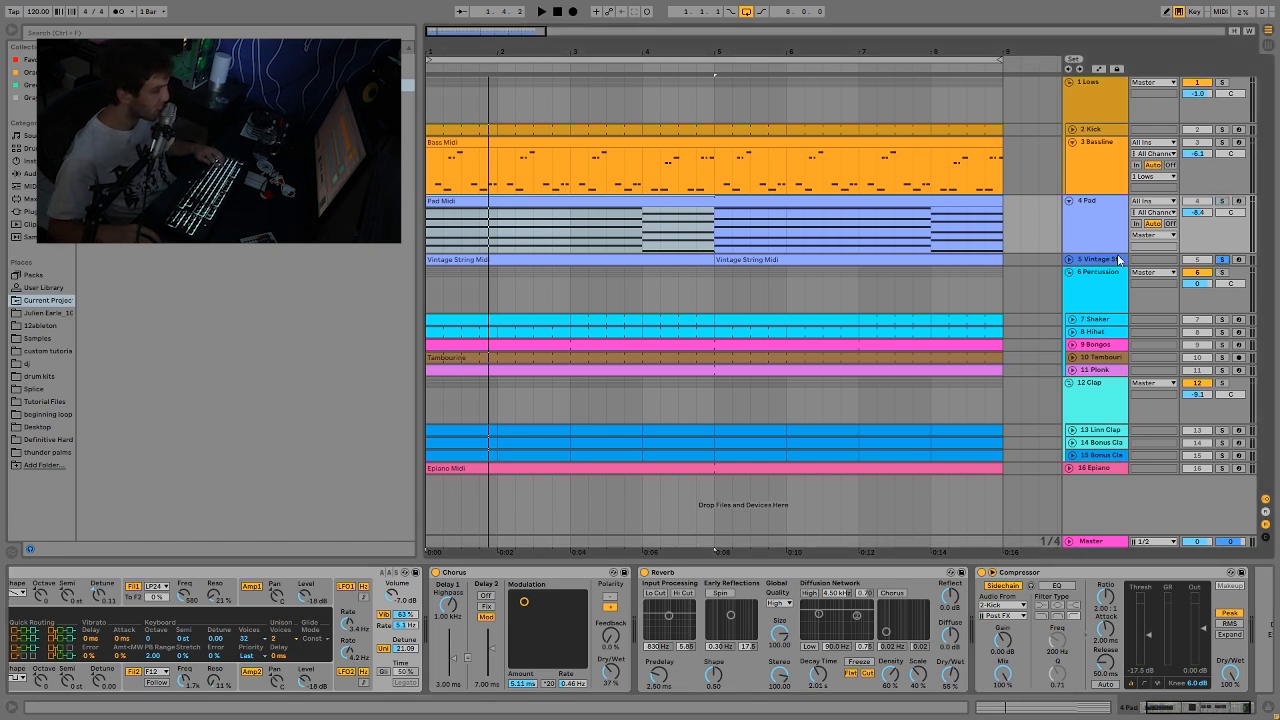
left_click(1069, 263)
left_click(640, 291)
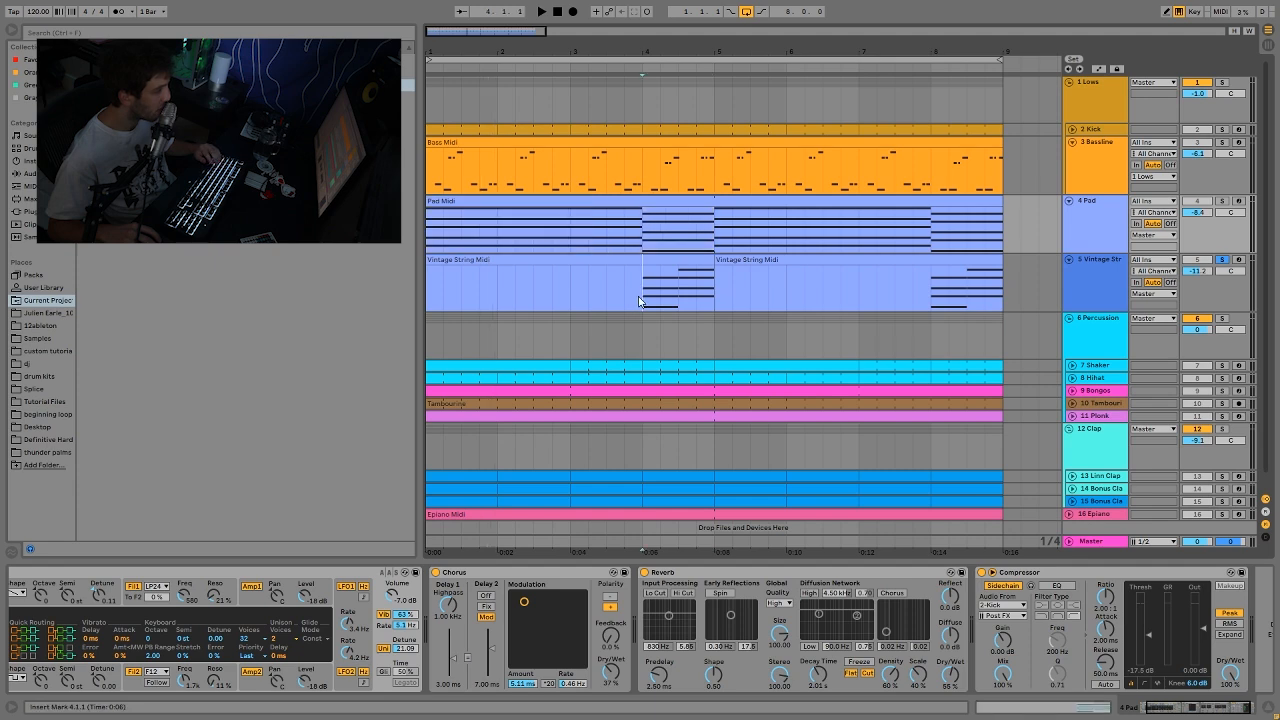
key("space")
double_click(705, 259)
key("space")
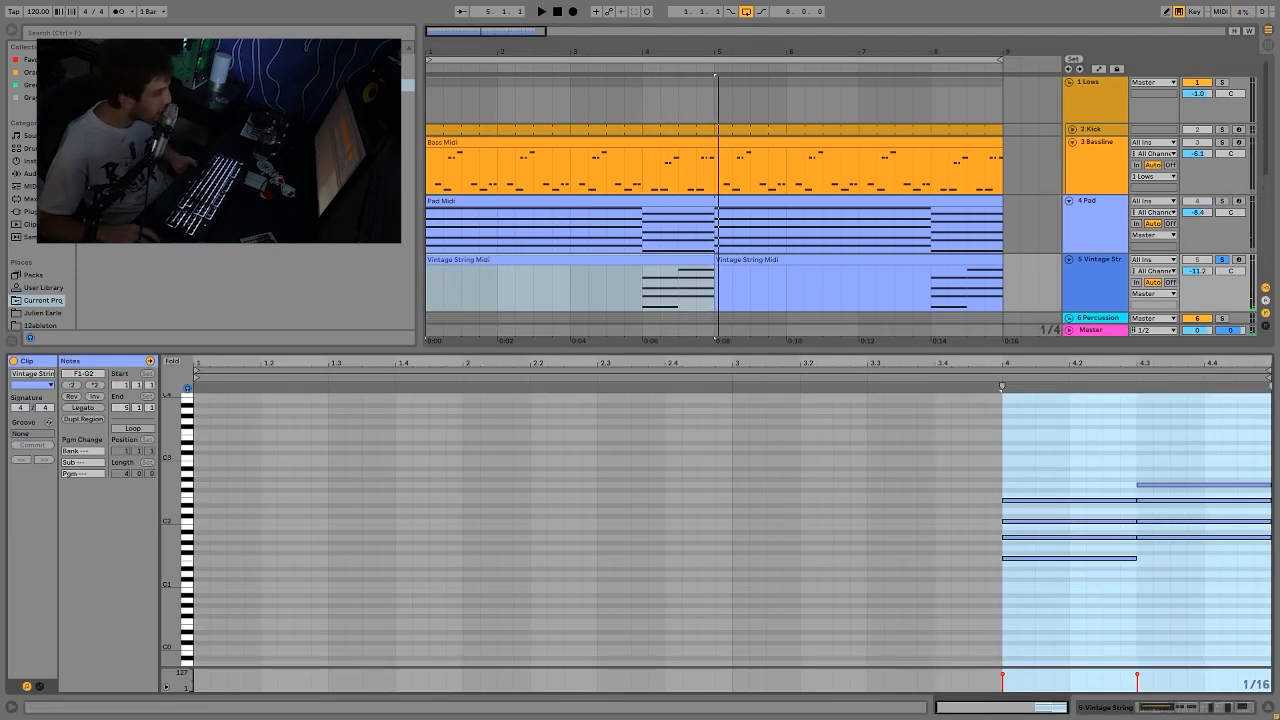
Step: Remove the Vintage String solo and listen to its part within the full mix
left_click(474, 291)
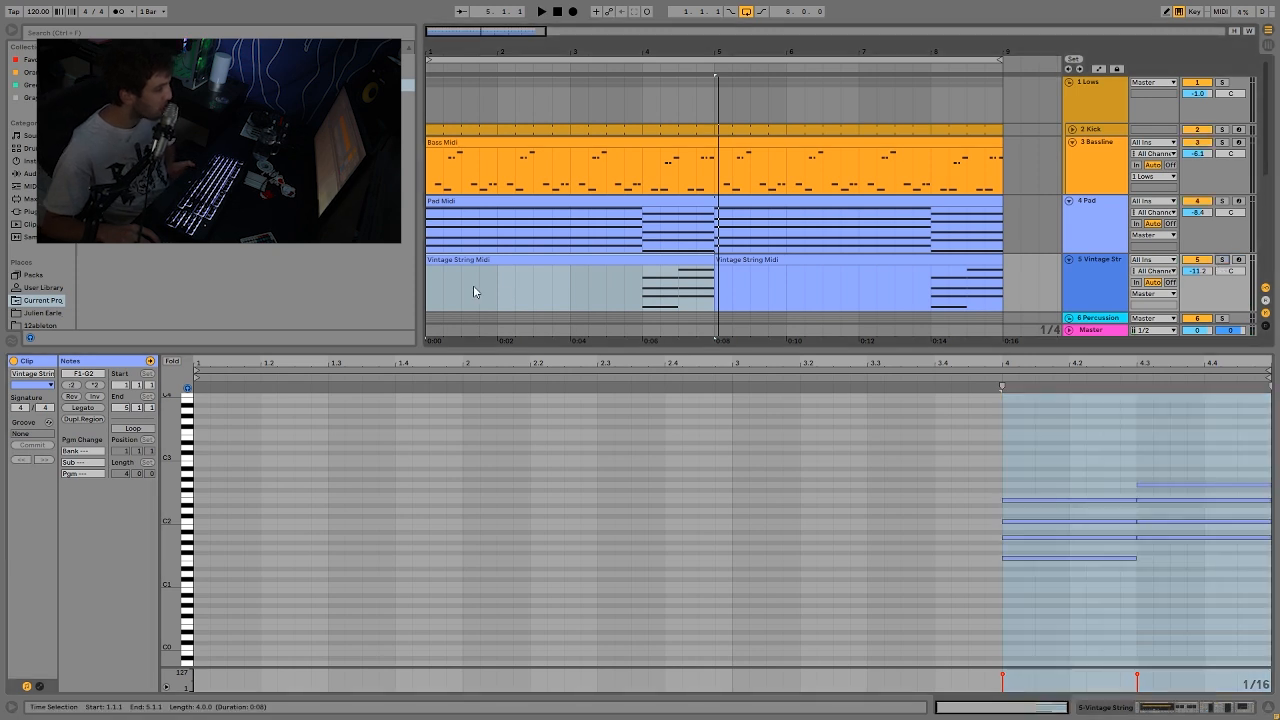
left_click(569, 306)
key("space")
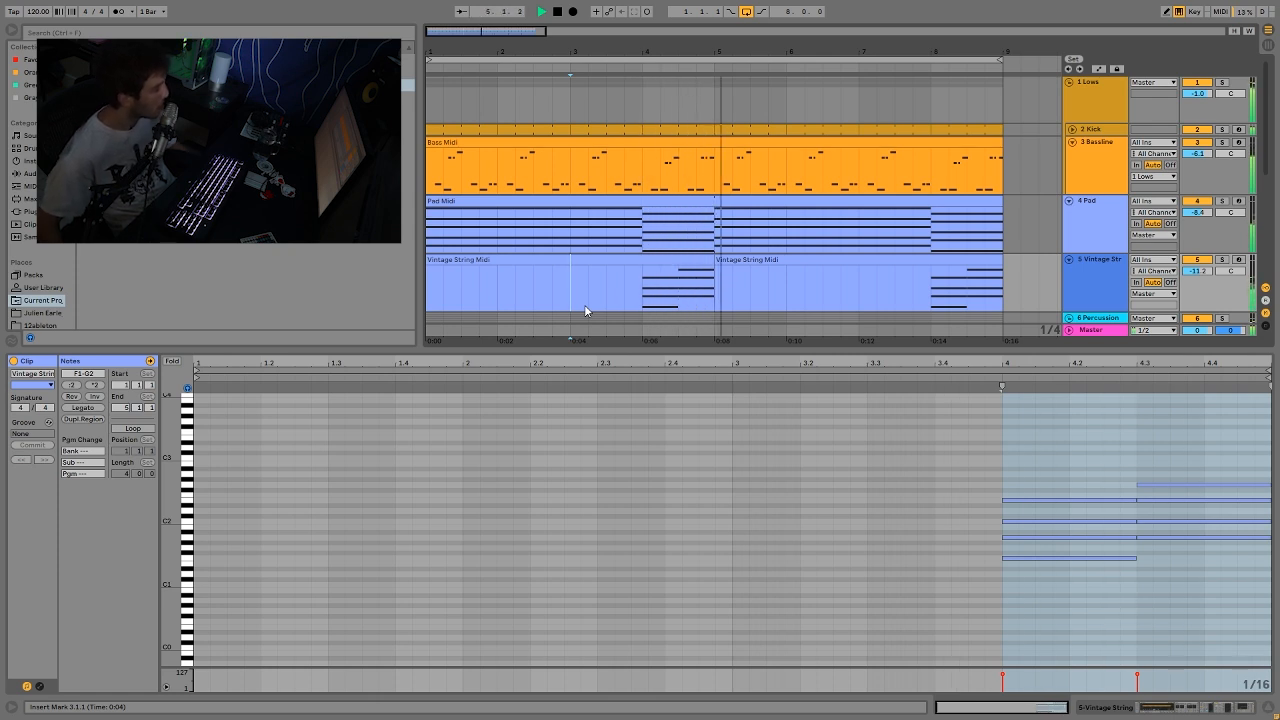
key("space")
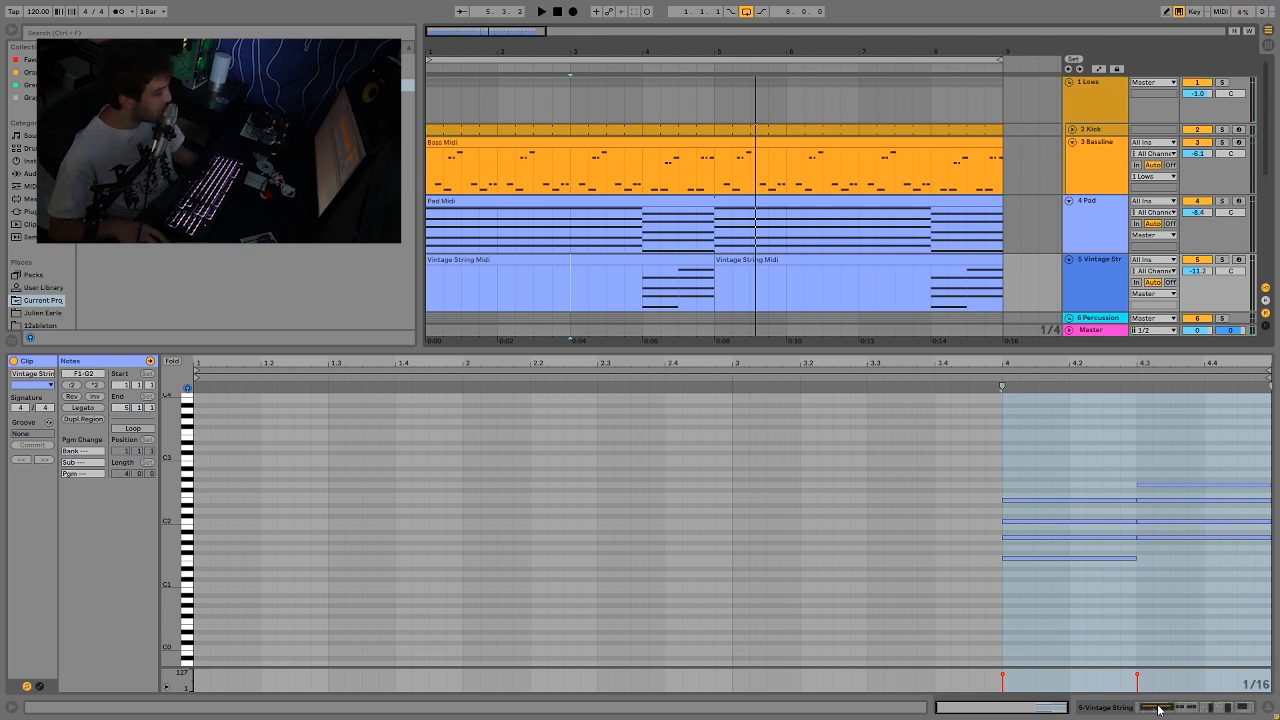
Step: Open the Pad clip and examine the notes of its second chord at bar 4
left_click_drag(1071, 580, 1082, 485)
left_click(660, 212)
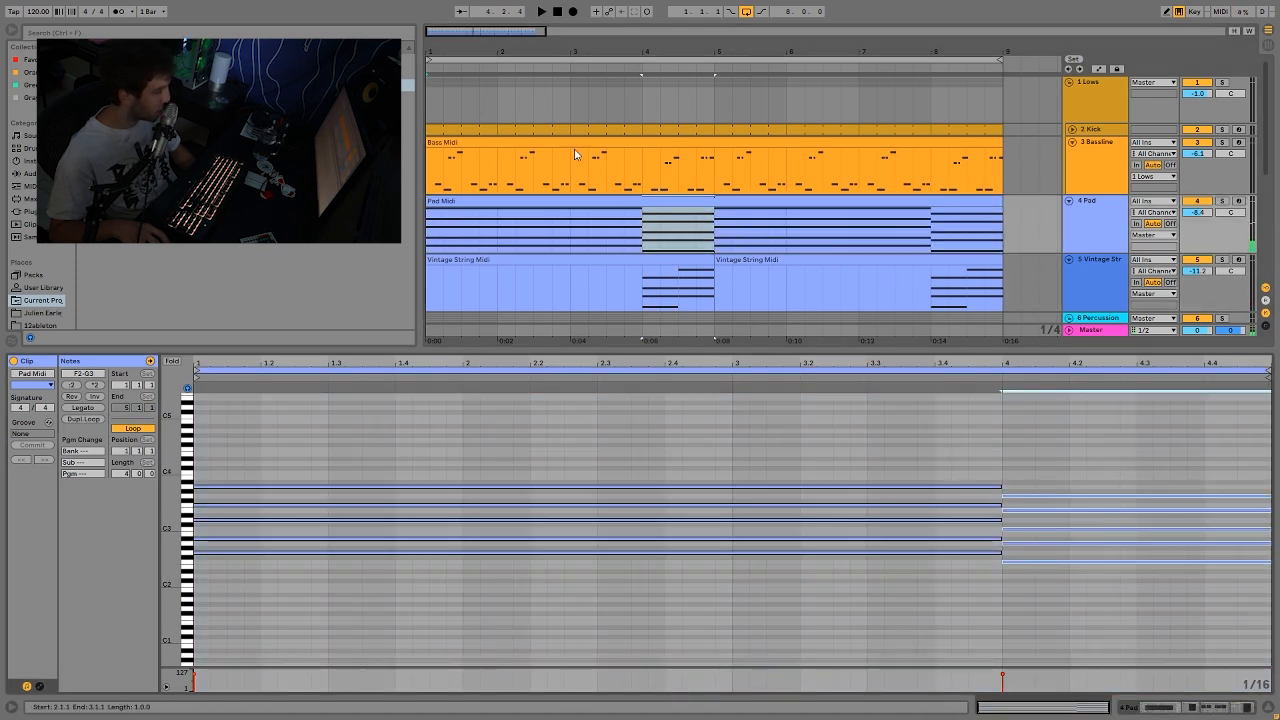
left_click(1201, 497)
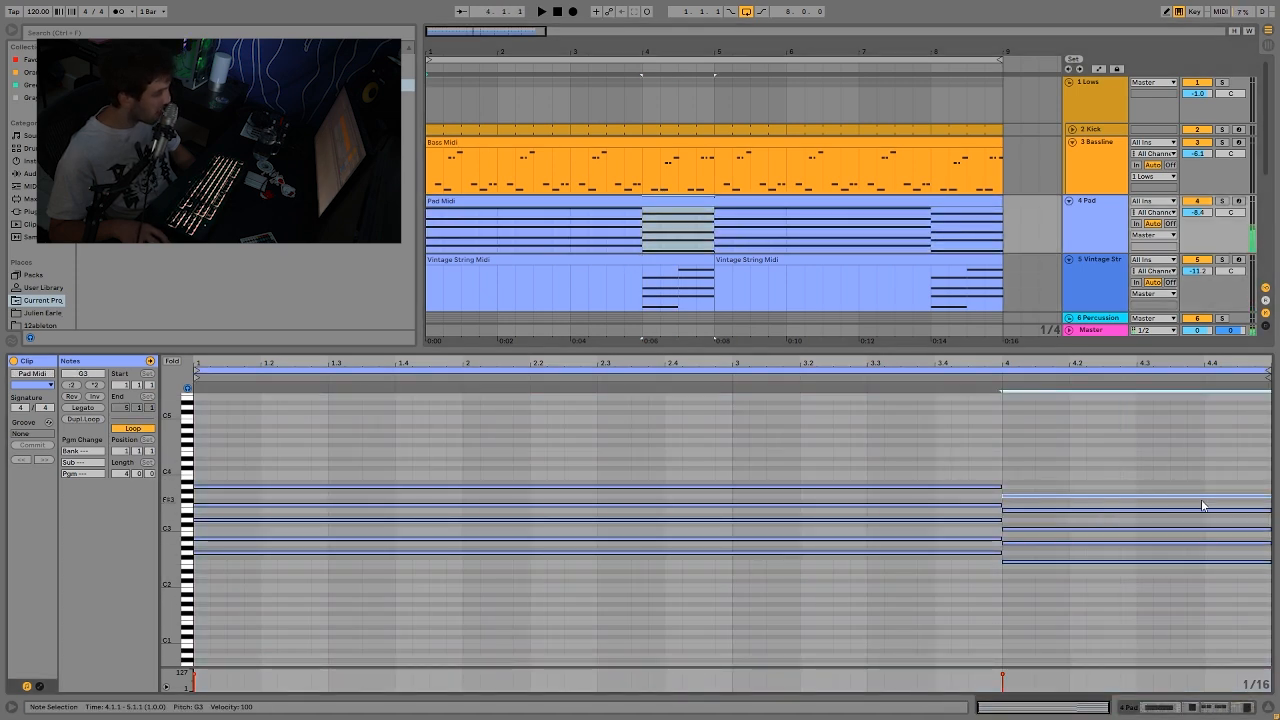
Step: Open the first Vintage String clip and select its second chord from beat 4.3 to compare the voicings
left_click(687, 260)
left_click(1021, 632)
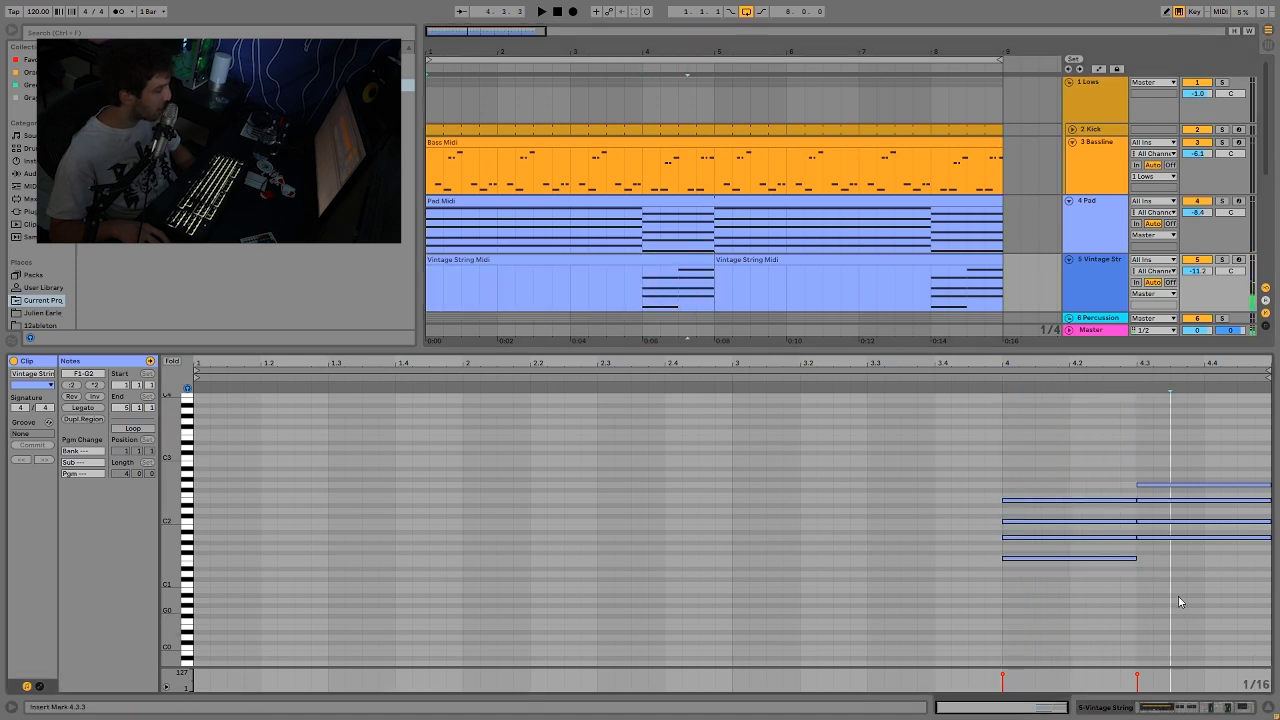
left_click_drag(1178, 610, 1203, 419)
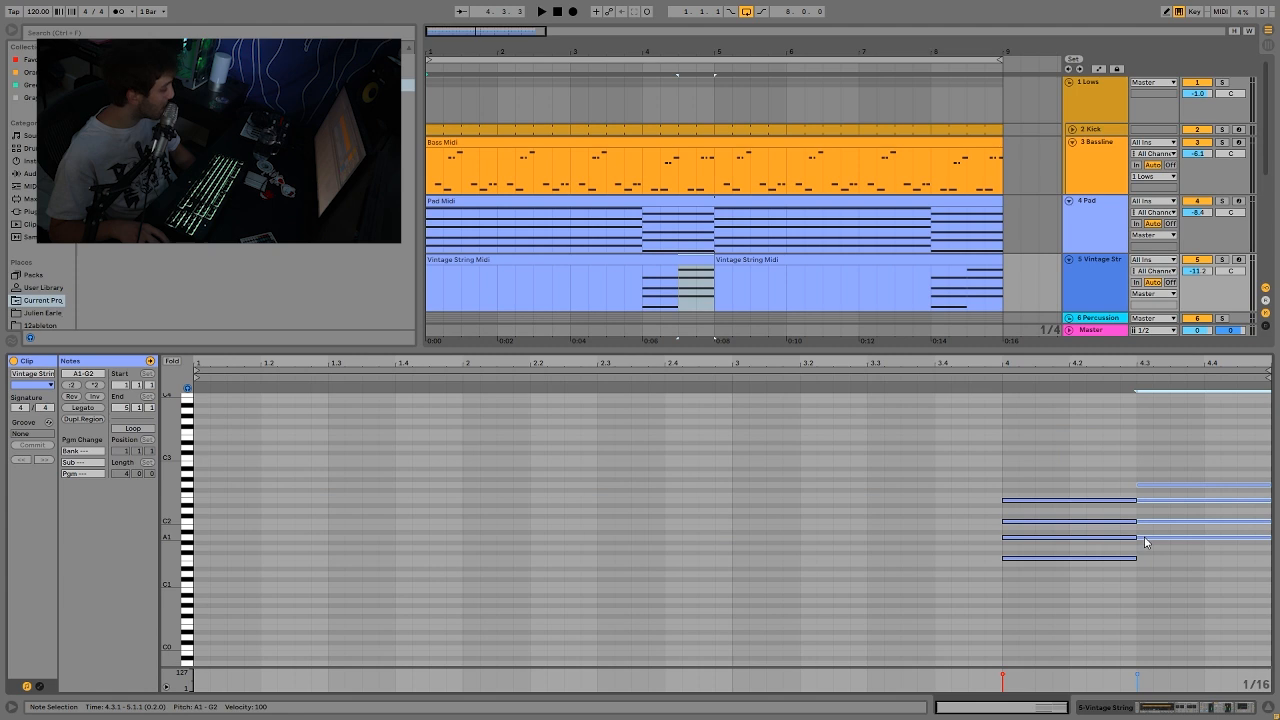
left_click_drag(1095, 485, 1212, 446)
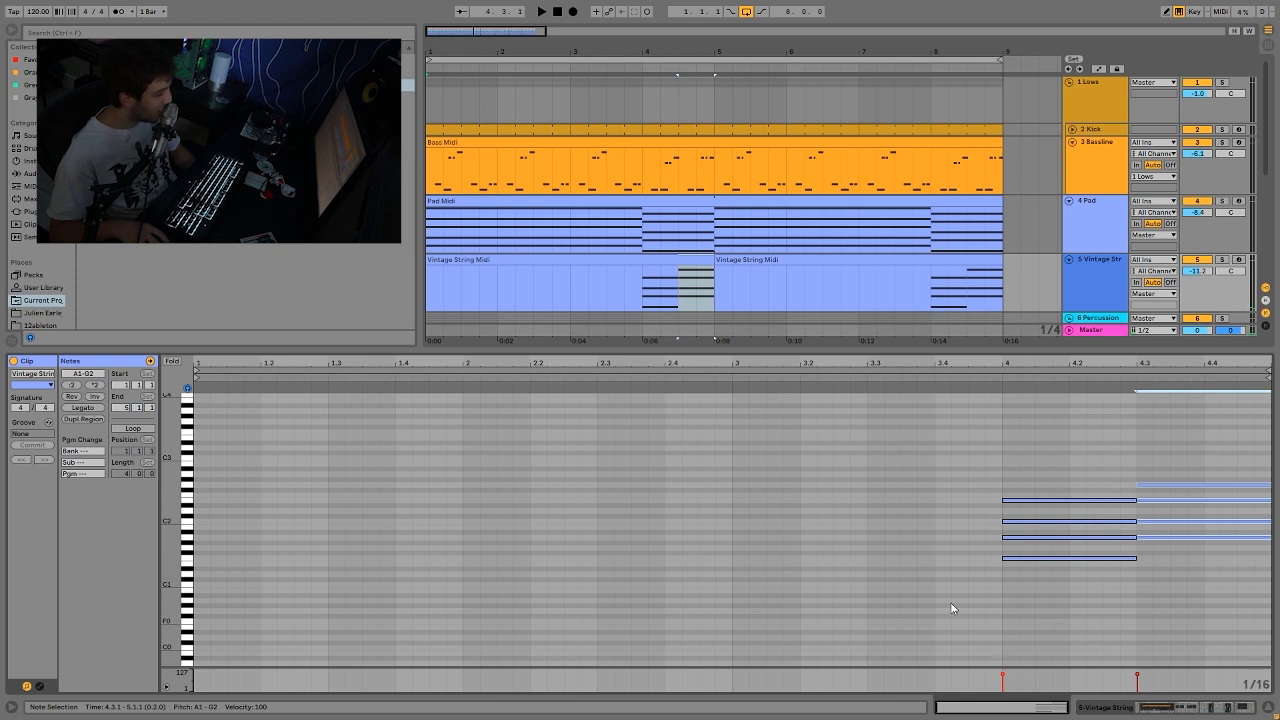
left_click(1152, 486)
left_click_drag(1184, 602, 1188, 421)
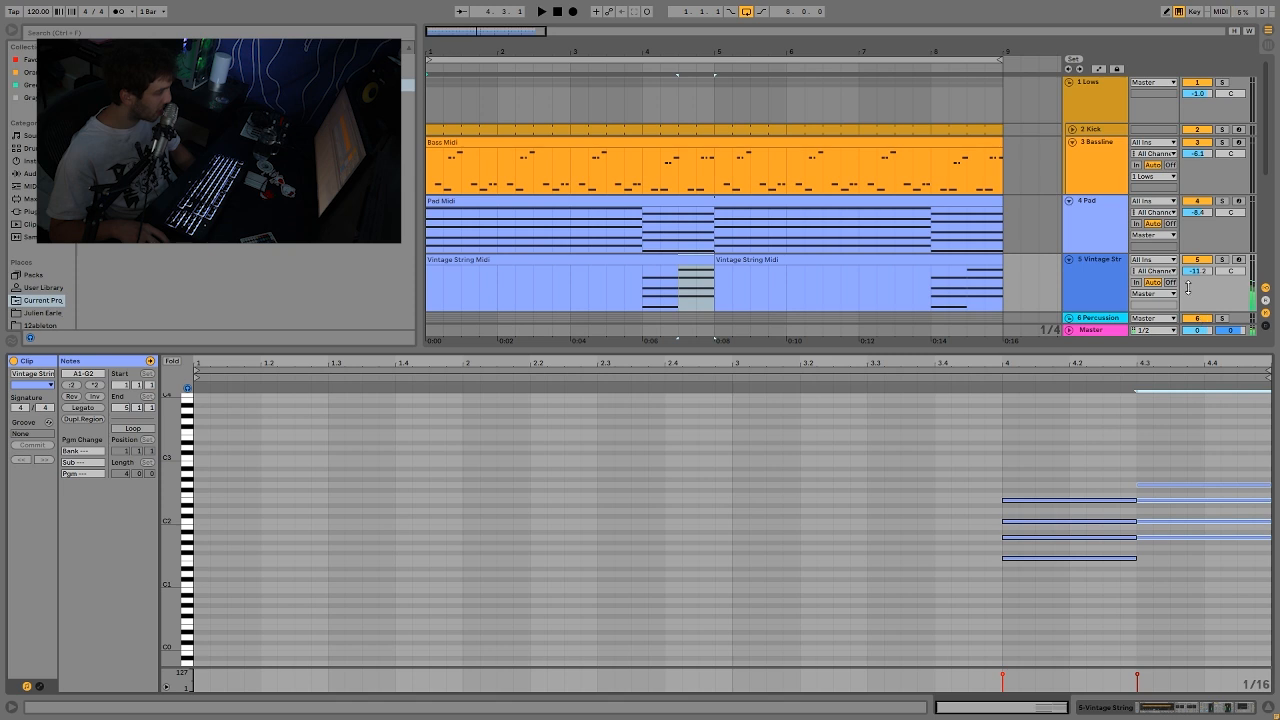
Step: Show the Vintage String track's device chain and play the full mix from bar 3
left_click(570, 294)
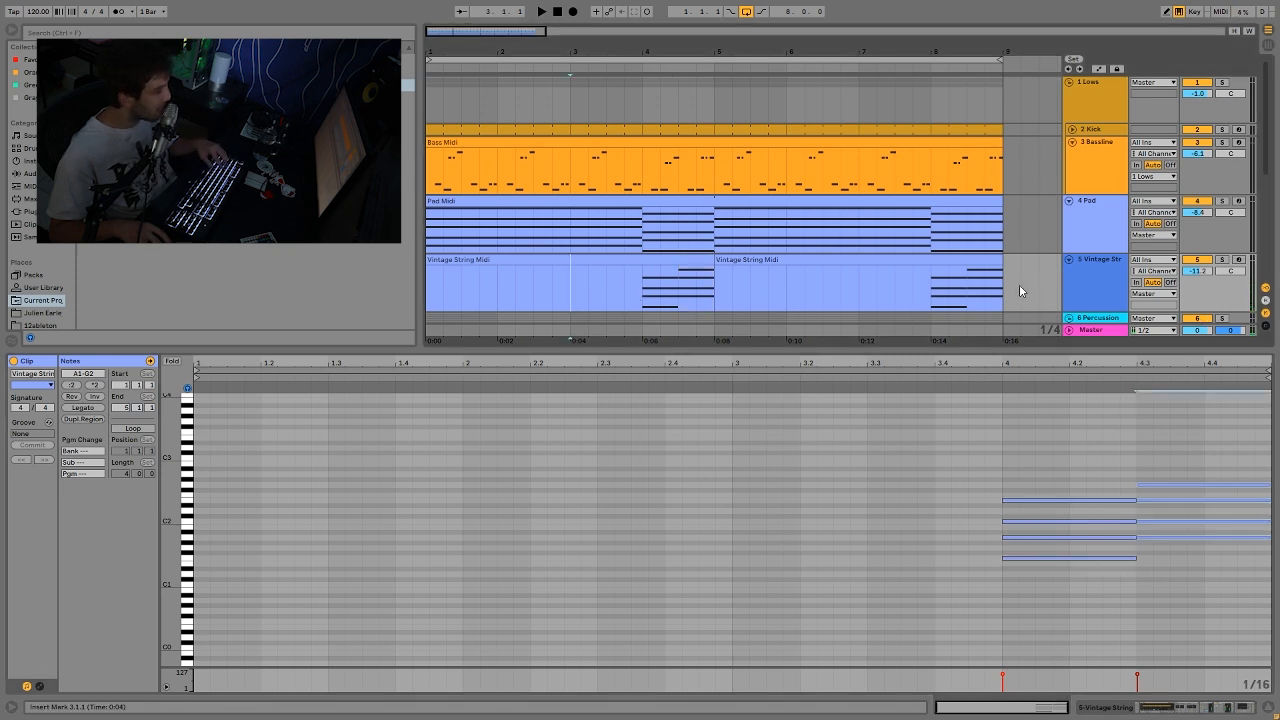
left_click(1085, 268)
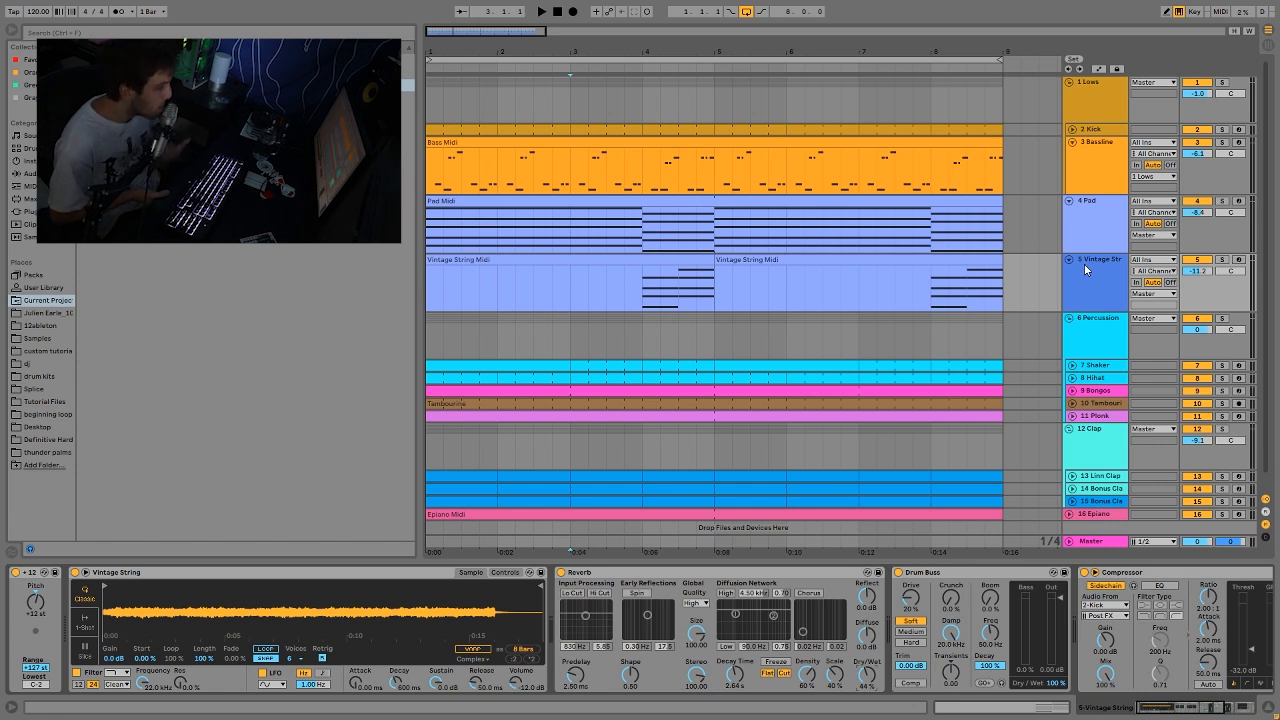
key("space")
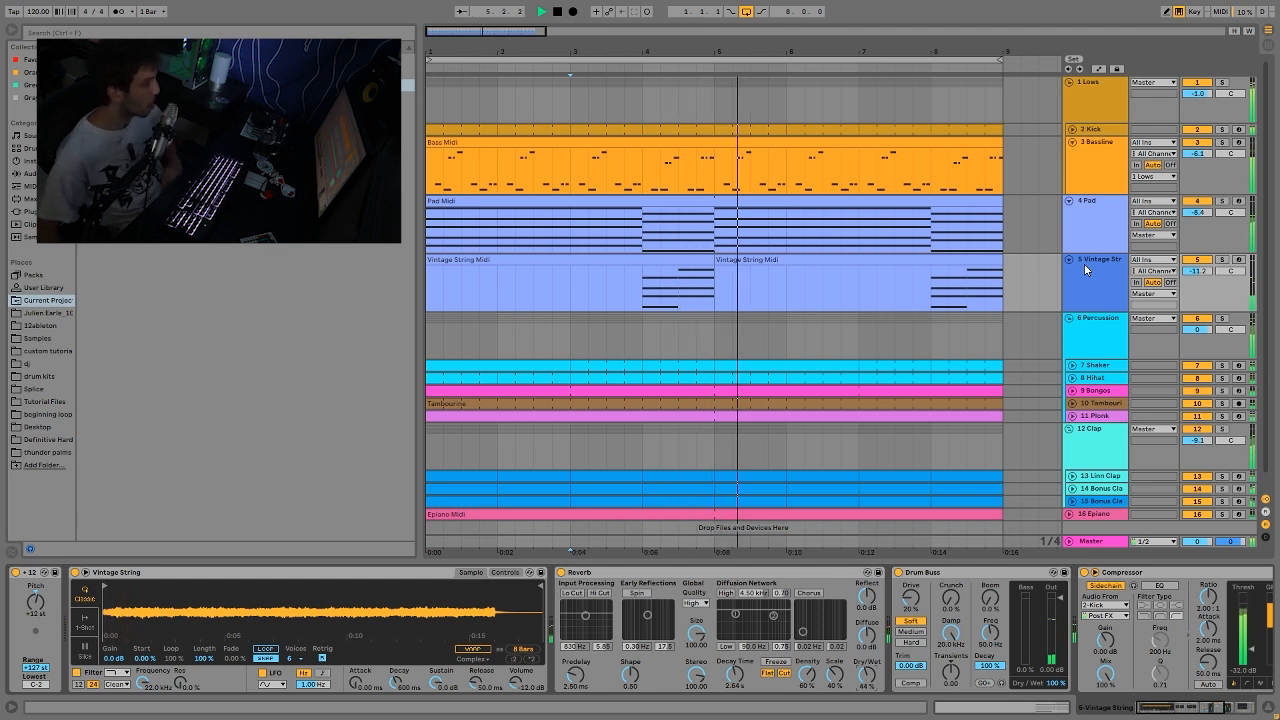
key("space")
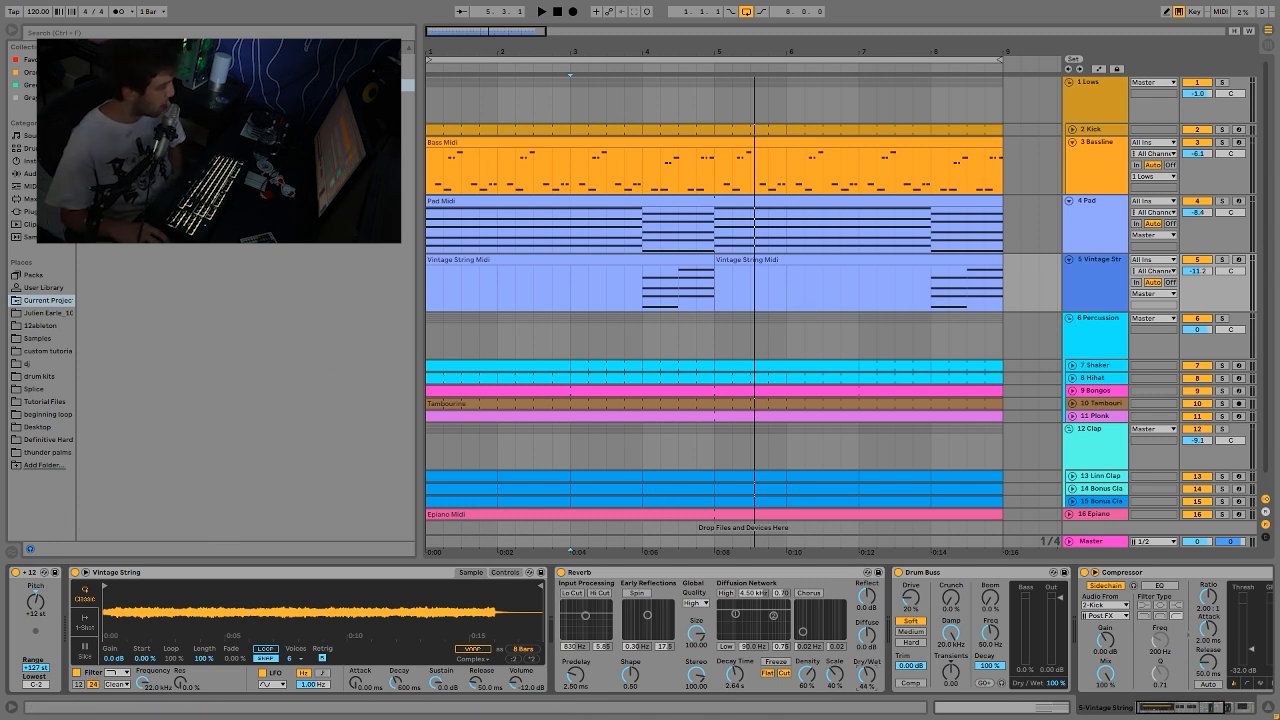
Step: Arm the Vintage String track, play a few notes live, and examine its Reverb, Drum Buss, Compressor and Auto Filter
left_click(1238, 260)
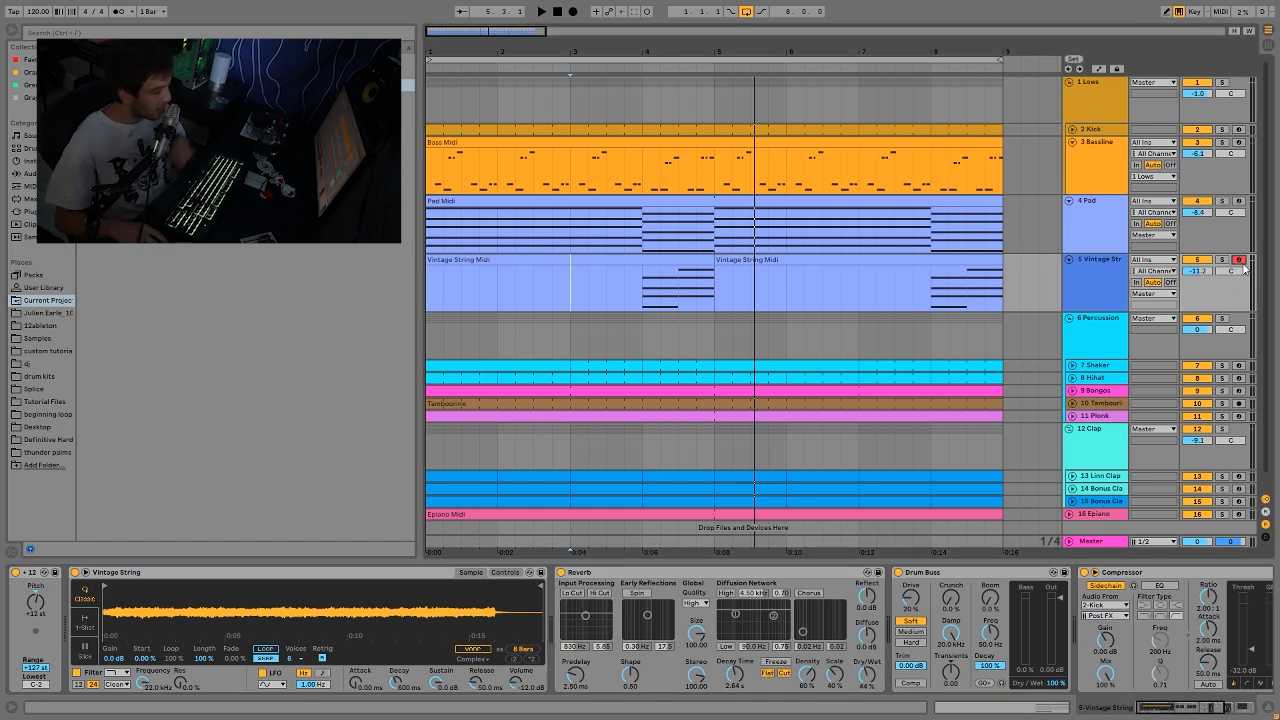
key("a")
key("z")
key("a")
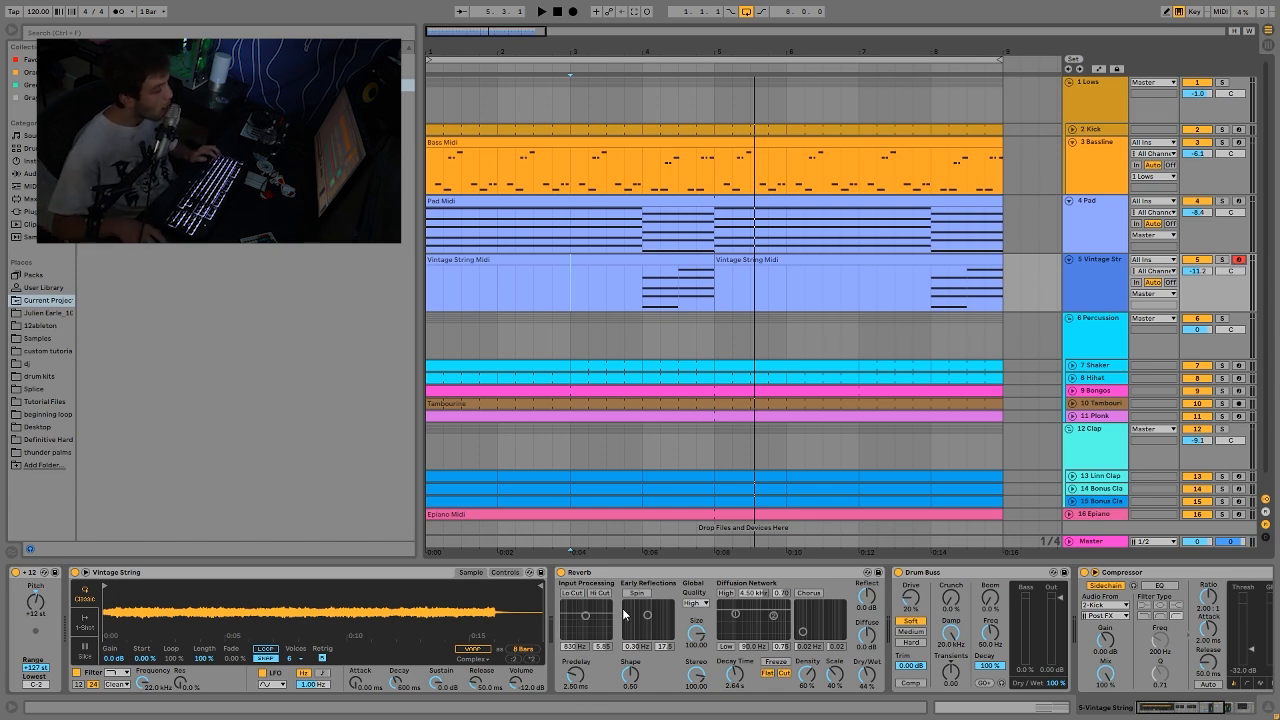
scroll(624, 614, "right", 5)
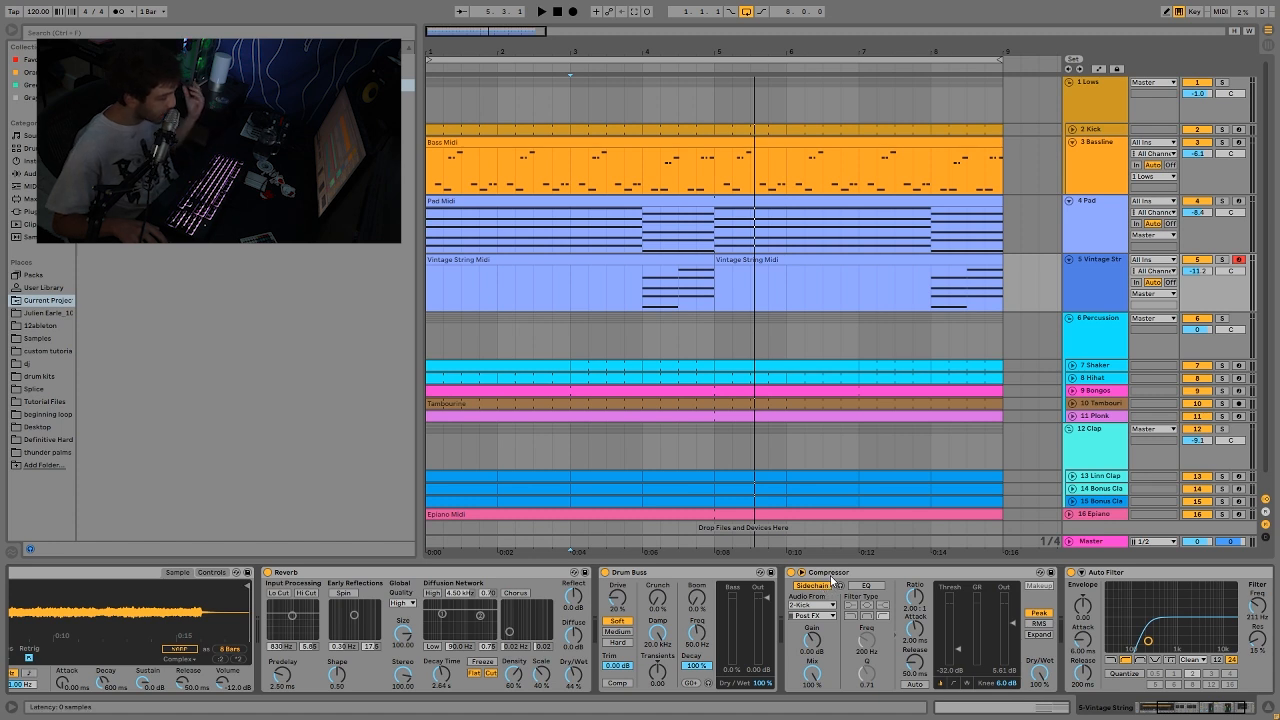
scroll(1000, 630, "right", 2)
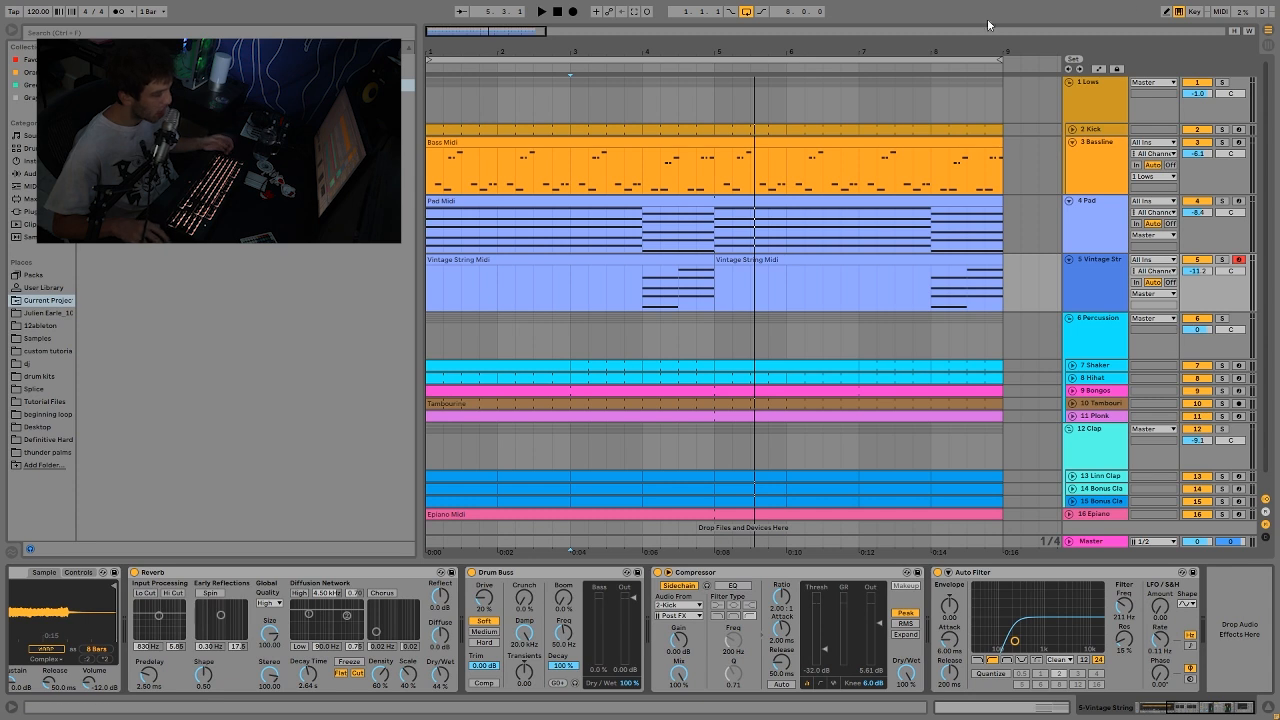
left_click(1224, 319)
key("space")
left_click(1072, 366)
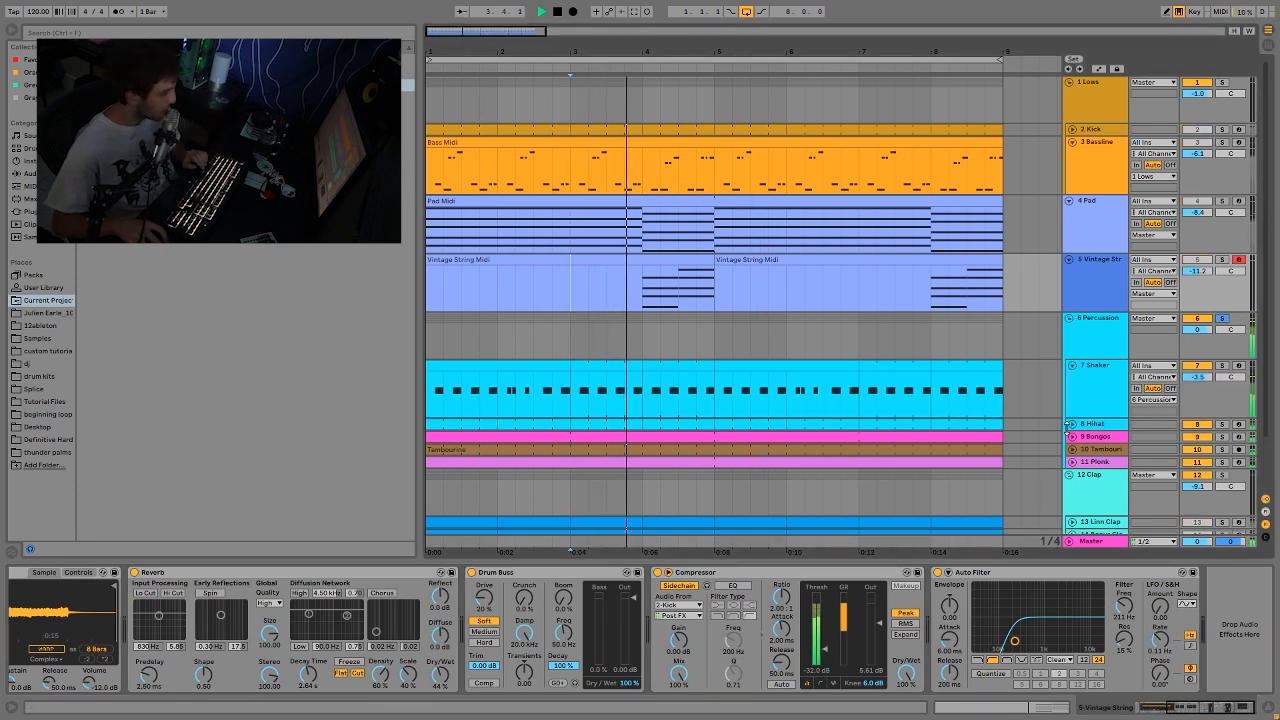
left_click(1072, 425)
left_click(1116, 456)
Step: Solo the Shaker track and listen to it on its own from bar 3
left_click_drag(1198, 374, 1199, 388)
left_click(1221, 366)
key("space")
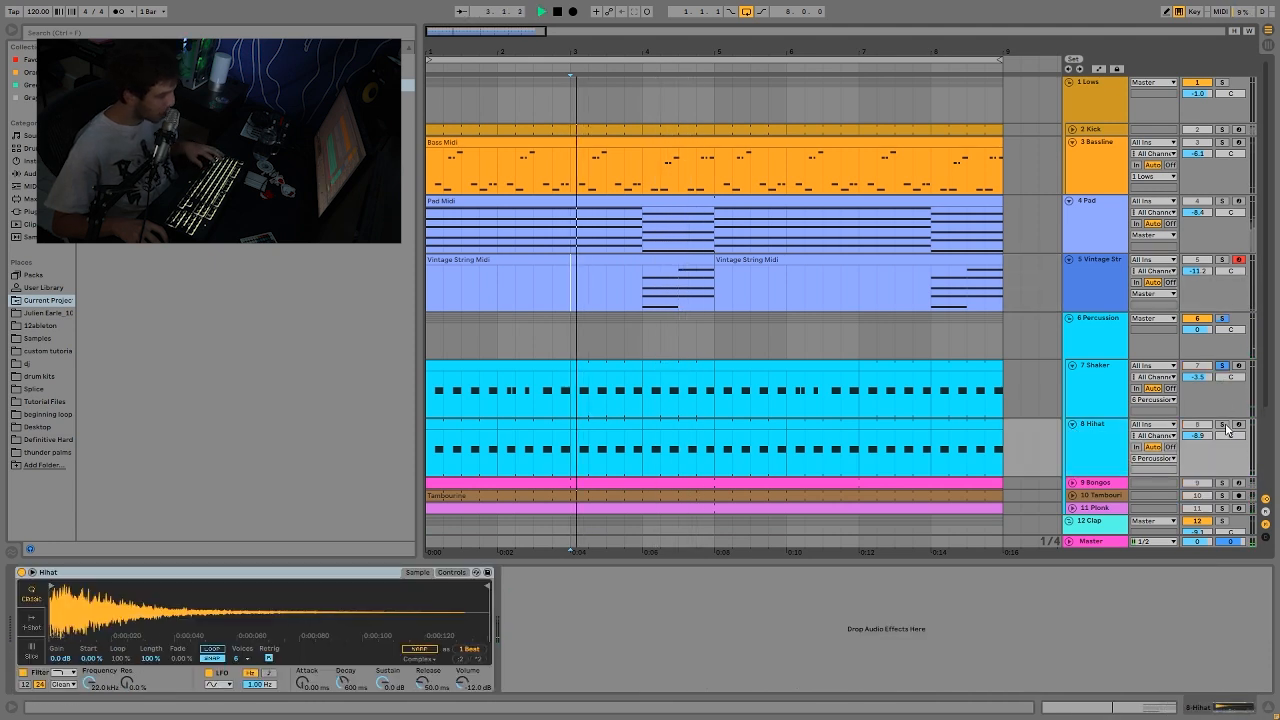
Step: Switch the solo to the Hihat track and listen to its pattern from bar 3
left_click(1222, 425)
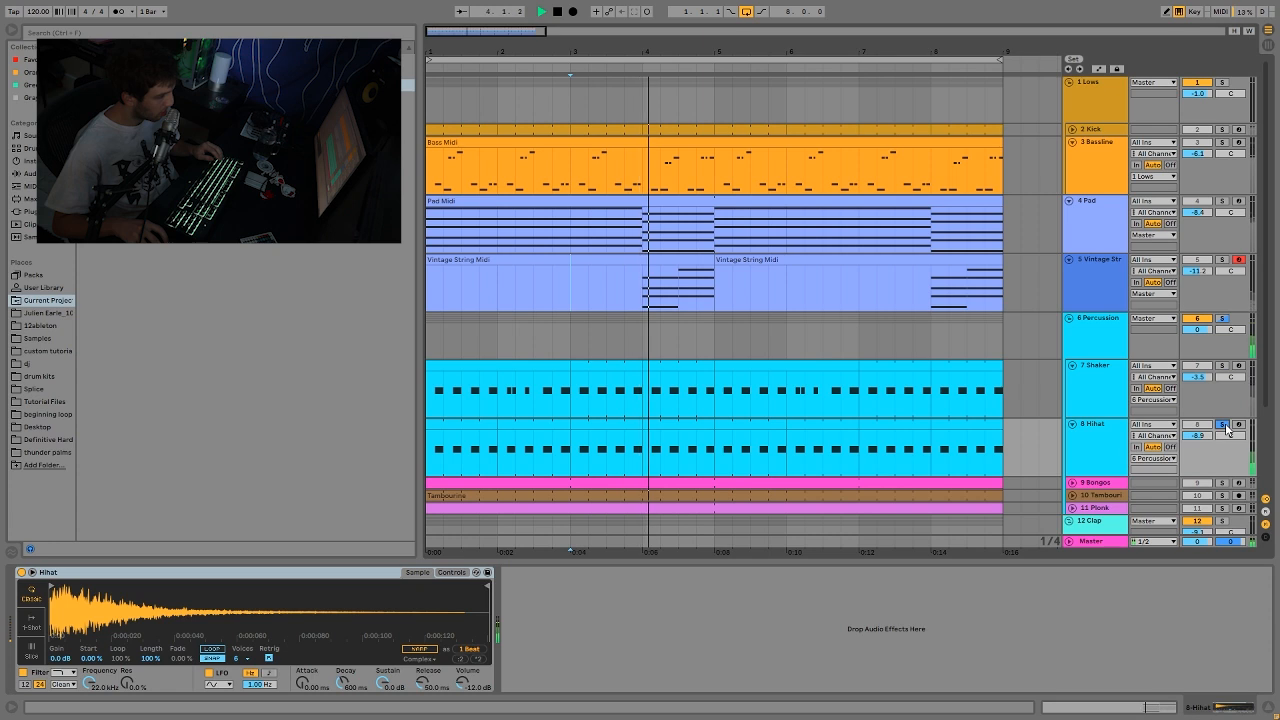
left_click(1128, 449)
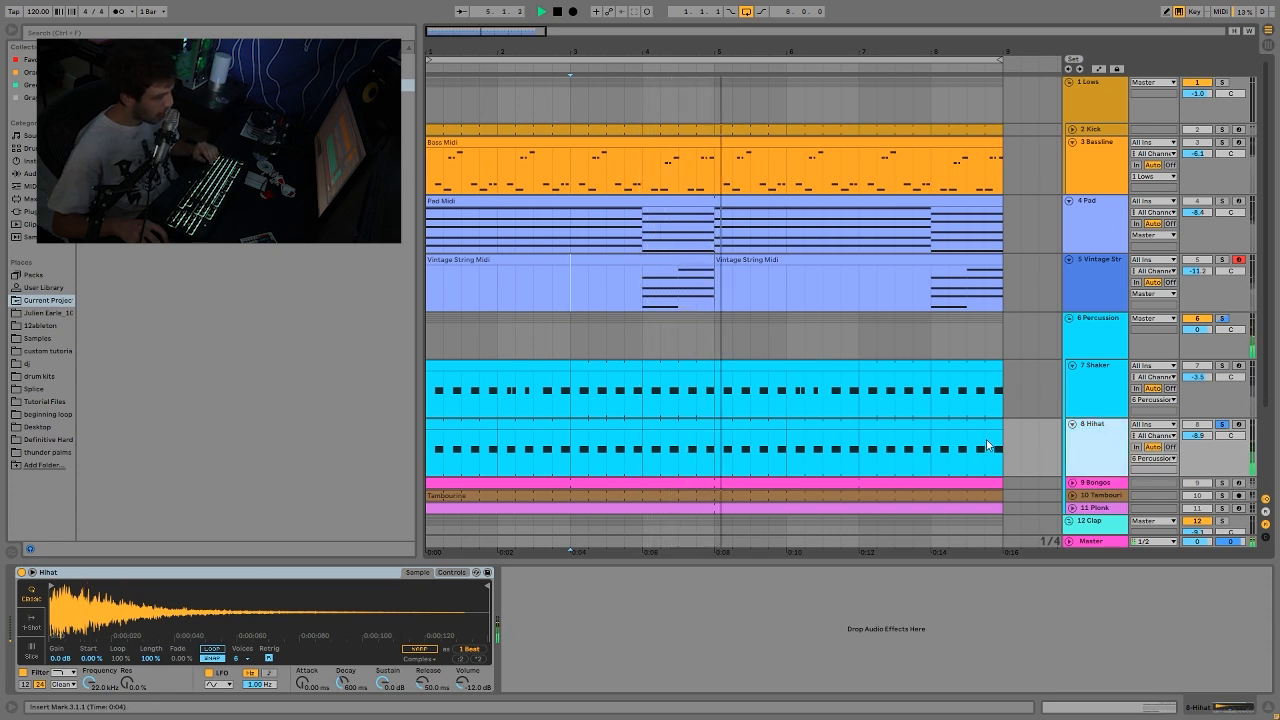
key("space")
key("space")
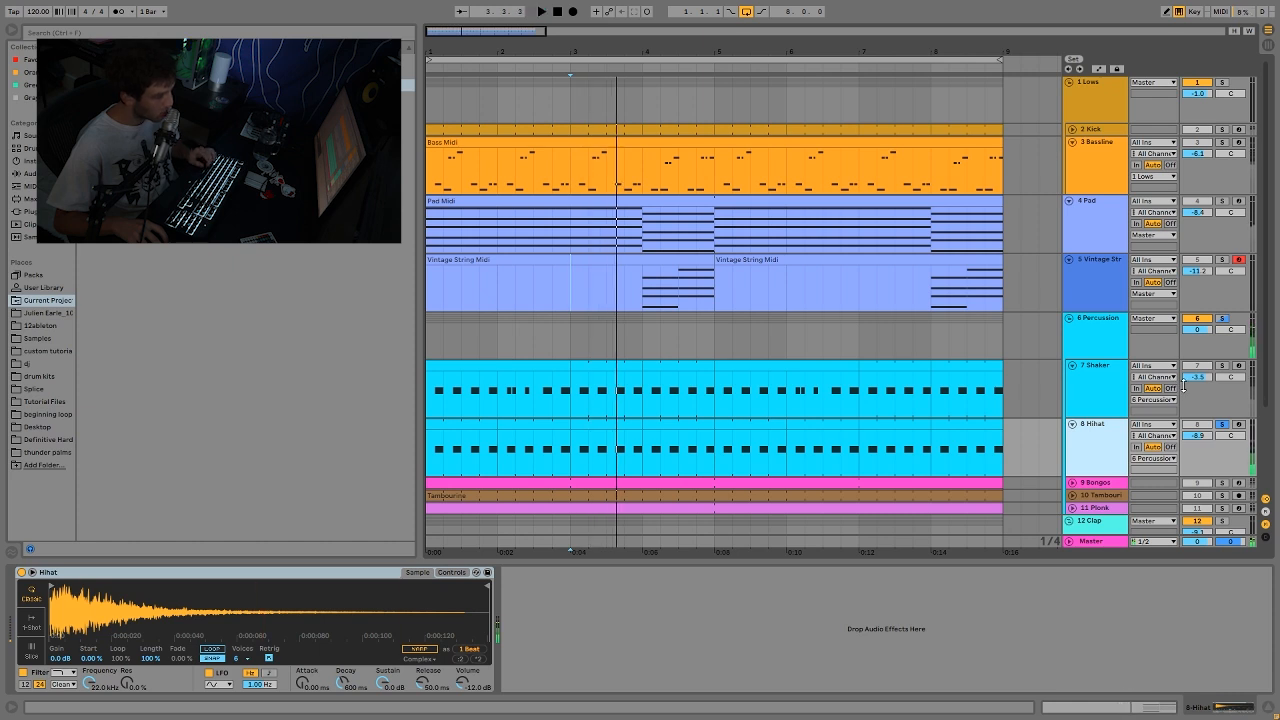
left_click(1197, 365)
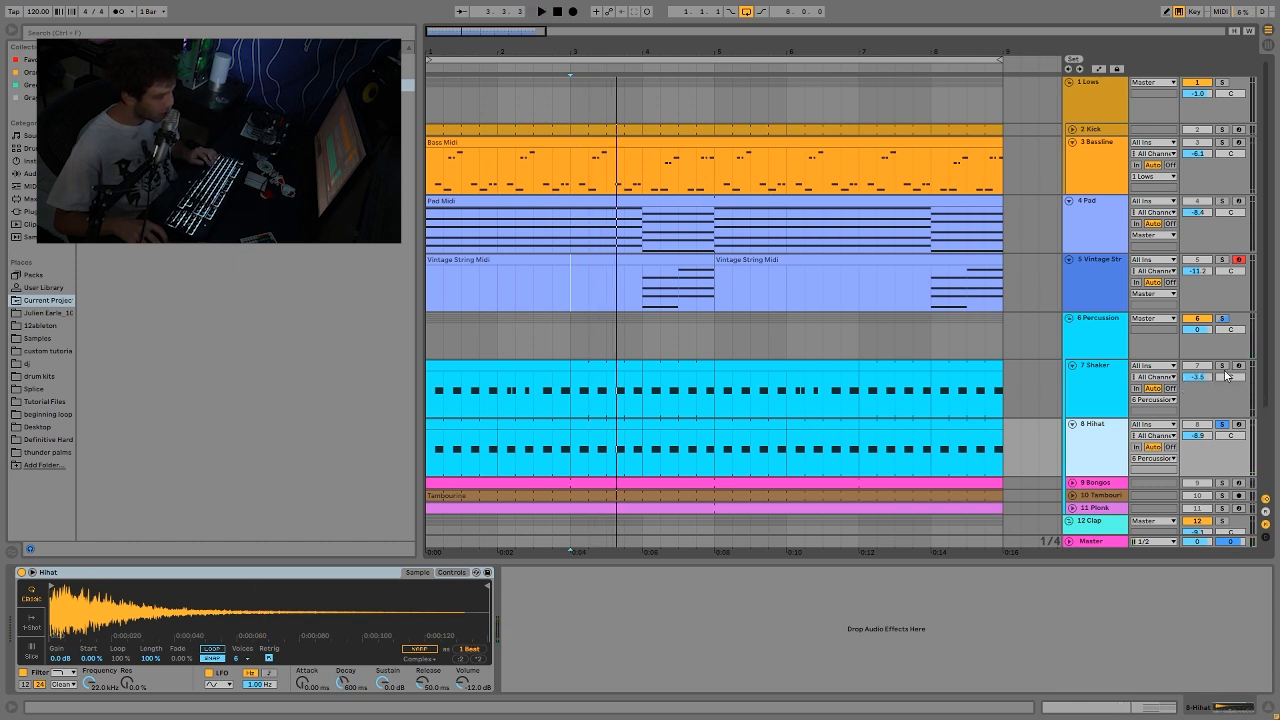
Step: Clear the solo to hear the full mix, and view the Shaker and Hihat tracks' sampler devices
left_click(1222, 366)
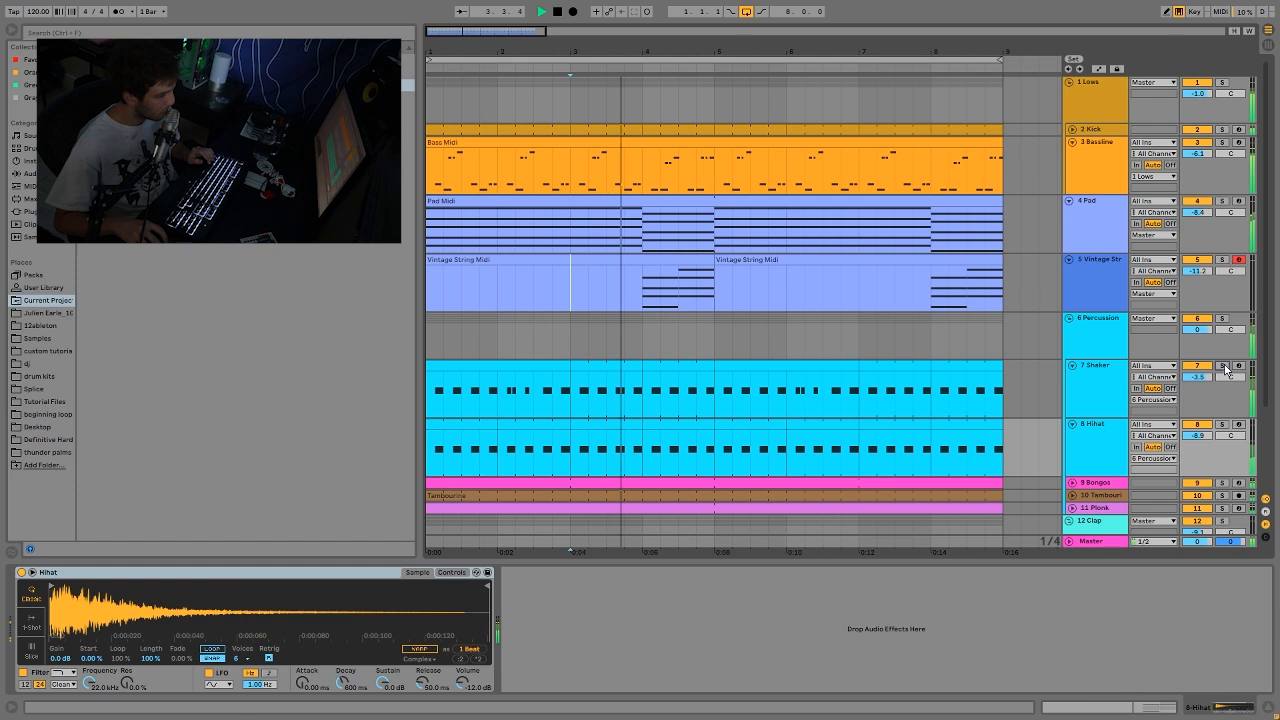
left_click(1110, 405)
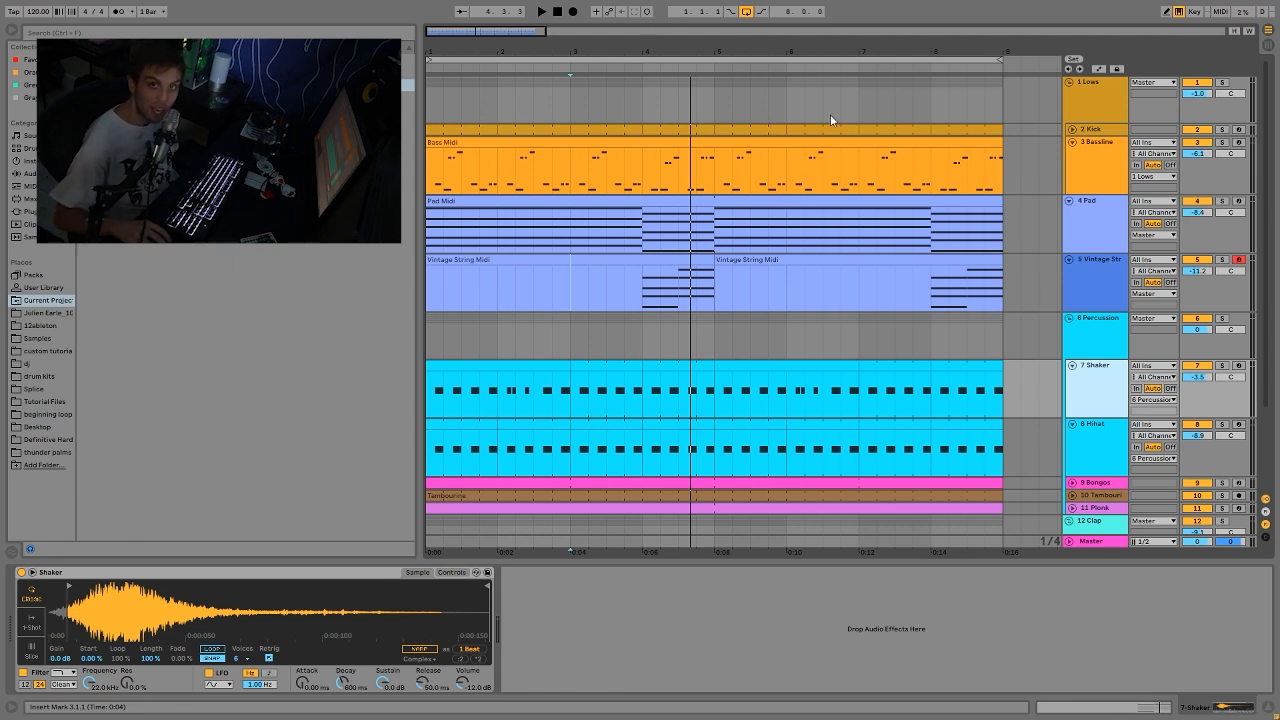
scroll(820, 220, "down", 3)
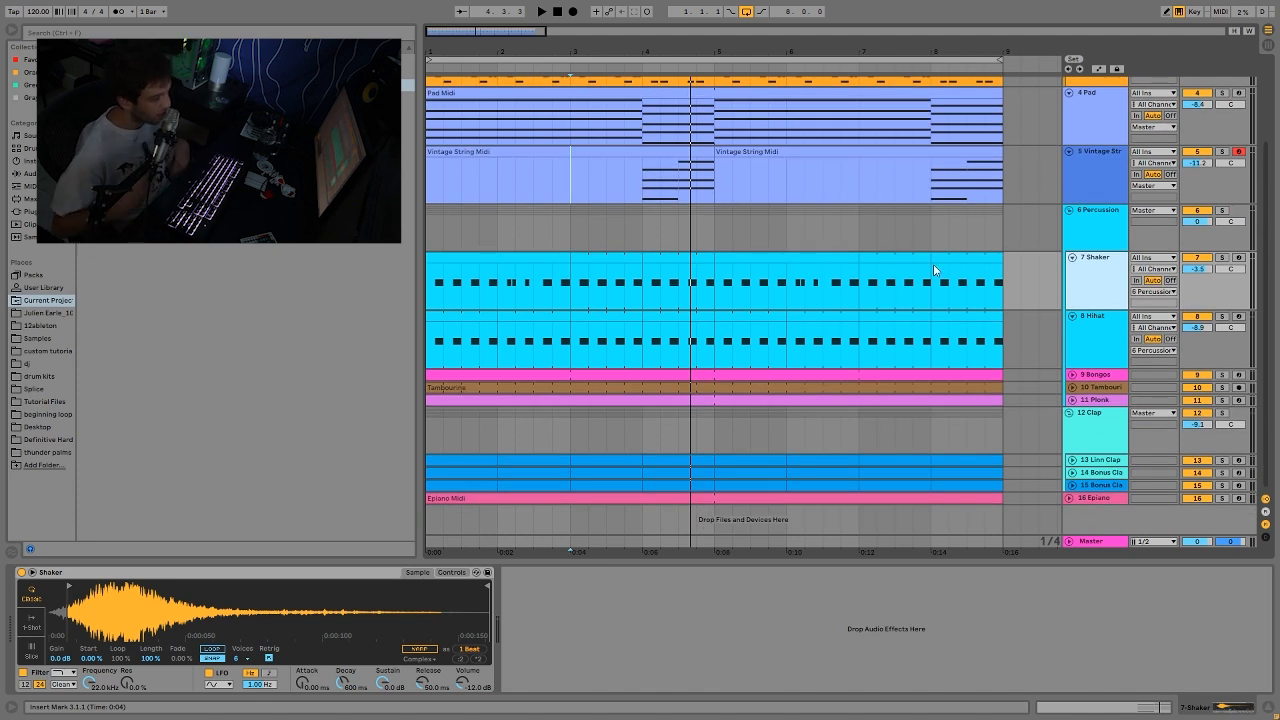
left_click(1088, 335)
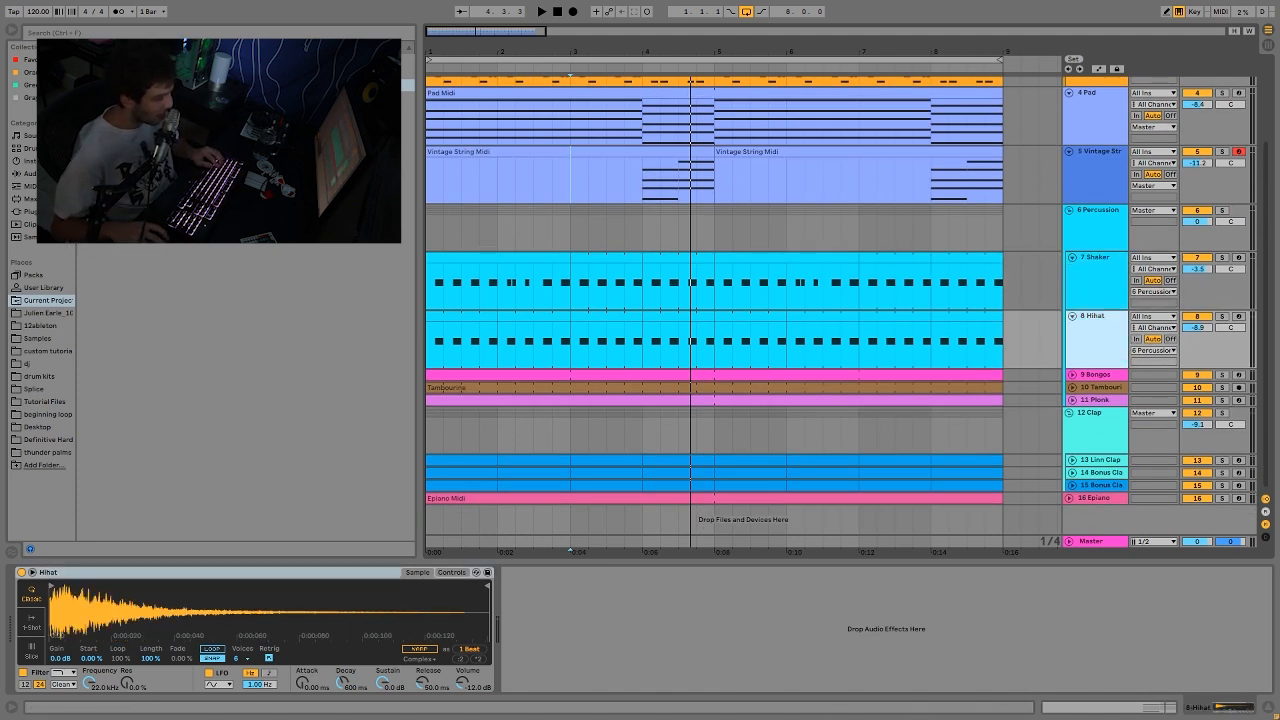
Step: Solo the Bongos track during playback, unfold it, and view its MIDI clip and Drum Rack
left_click(1221, 376)
key("space")
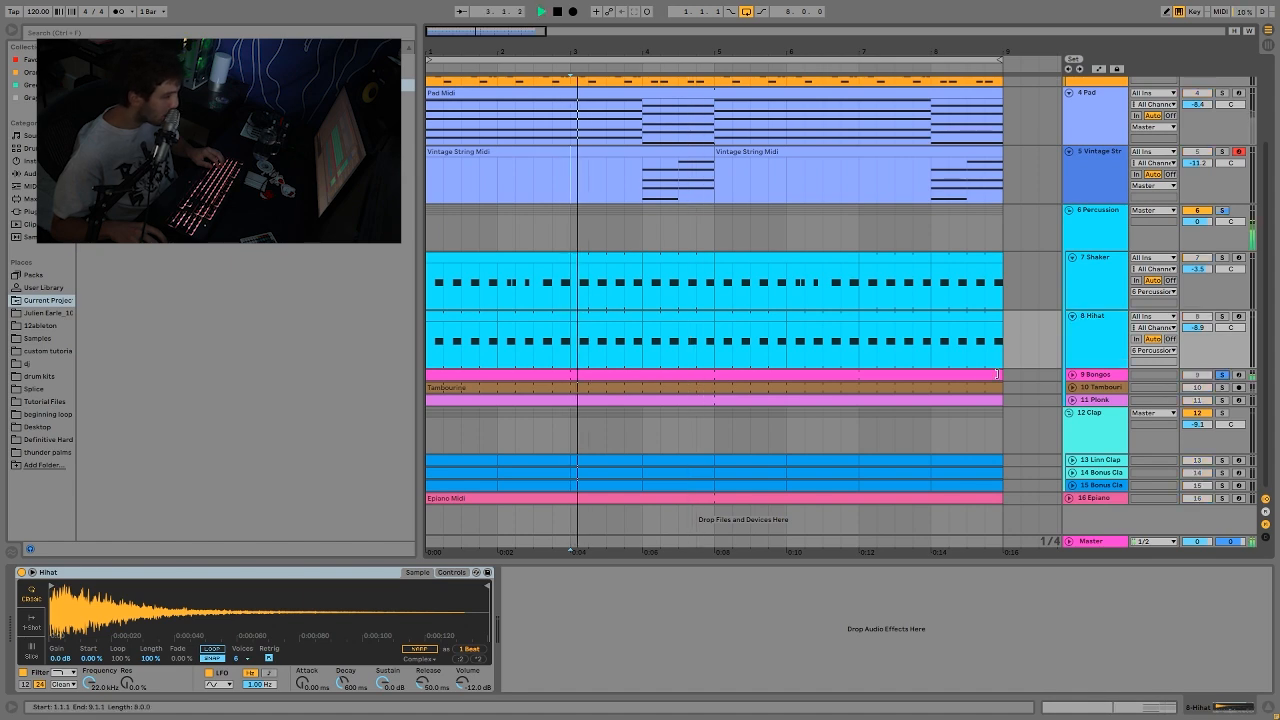
left_click(1072, 375)
left_click(764, 375)
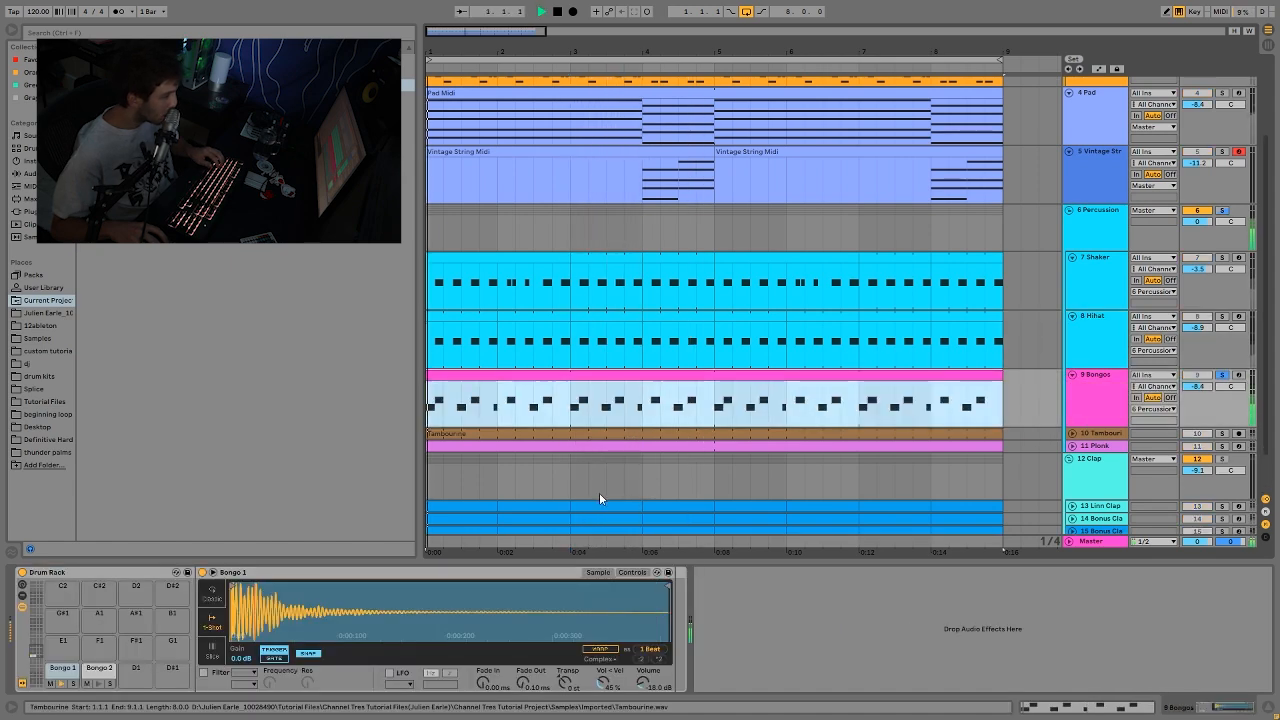
scroll(760, 404, "down", 1)
scroll(760, 404, "down", 1)
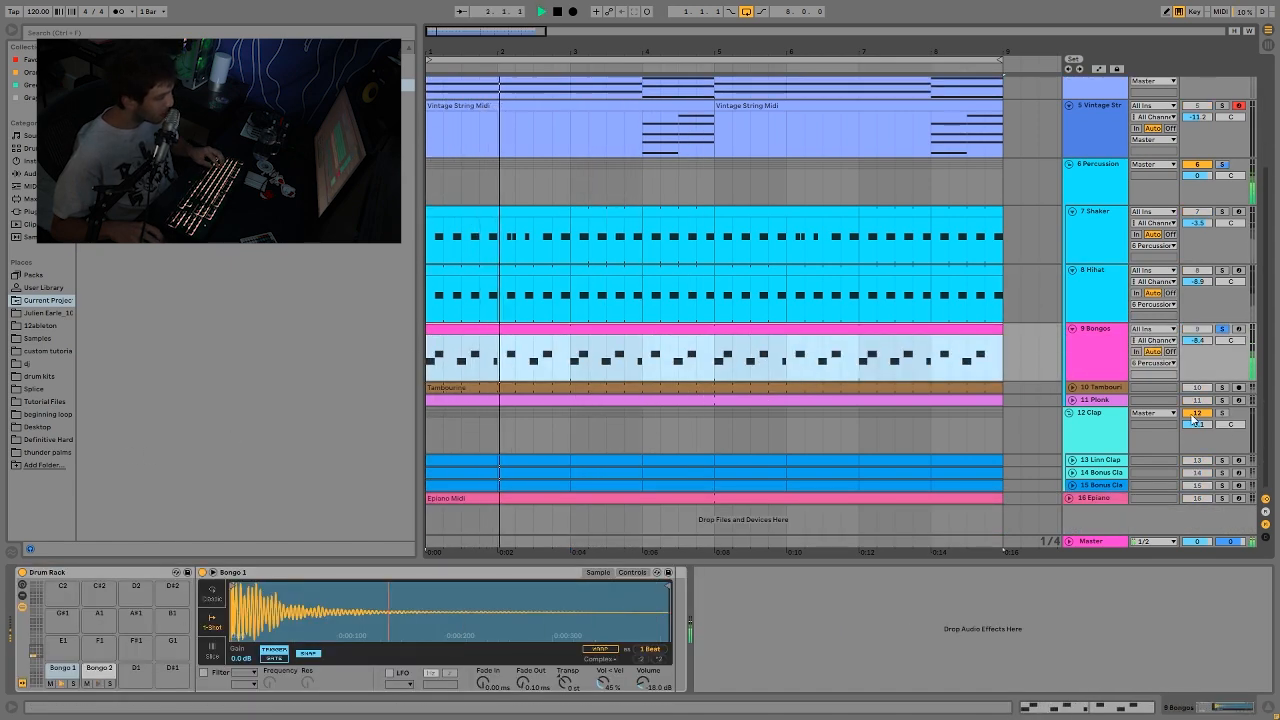
Step: Compare the Bongos in the full mix with the Bongos on their own, and stop playback
left_click(1221, 329)
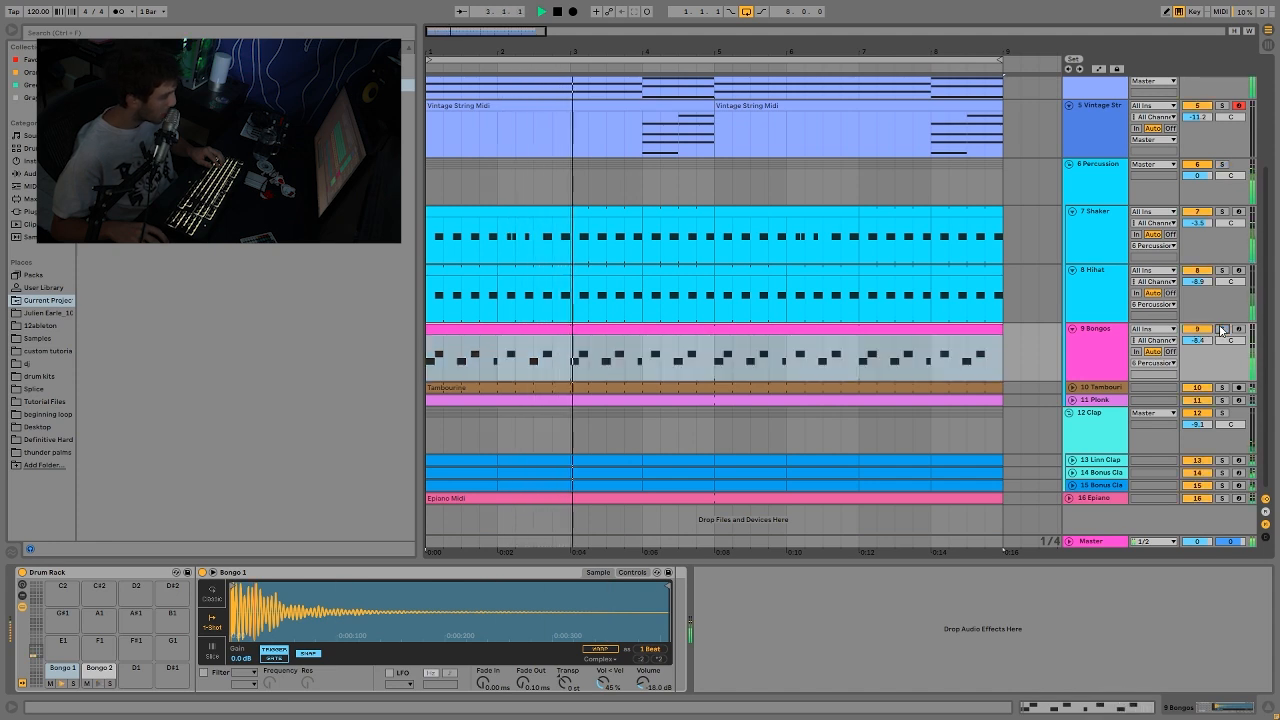
left_click(1221, 329)
key("space")
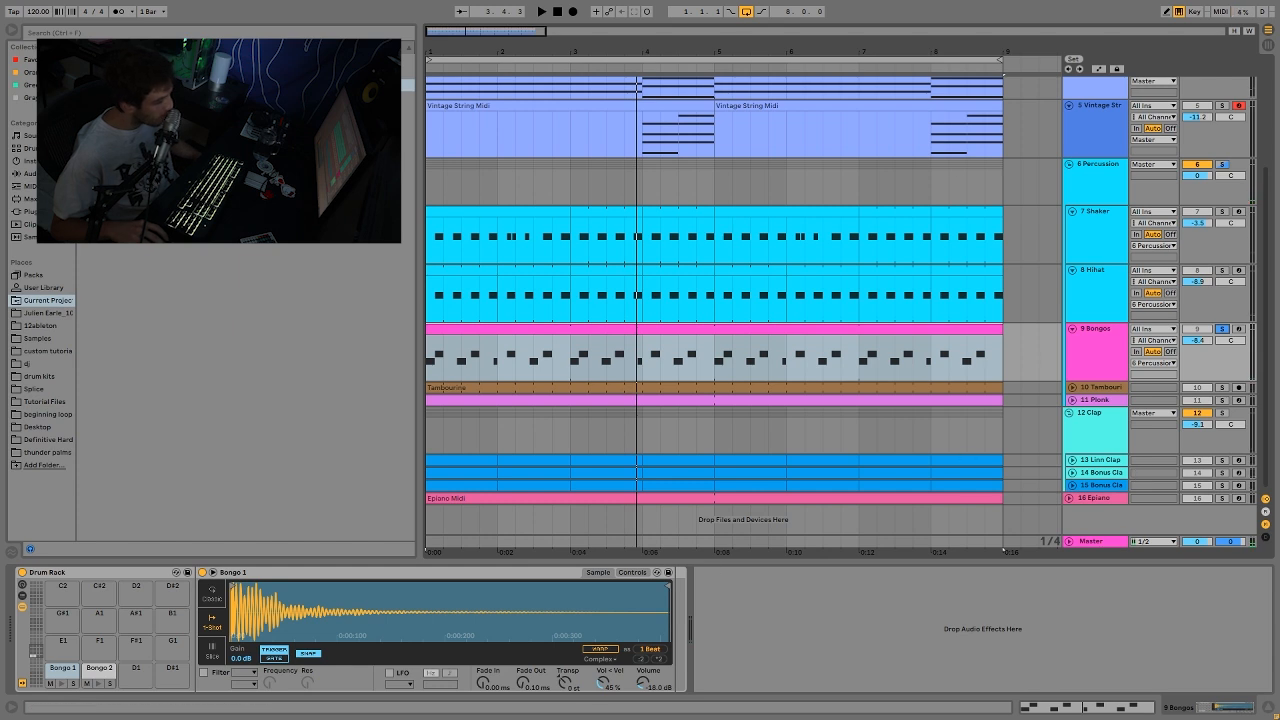
Step: Solo the Tambourine track, play it from bar 1, and unfold it to view its audio clip and sidechained Compressor
left_click(1097, 390)
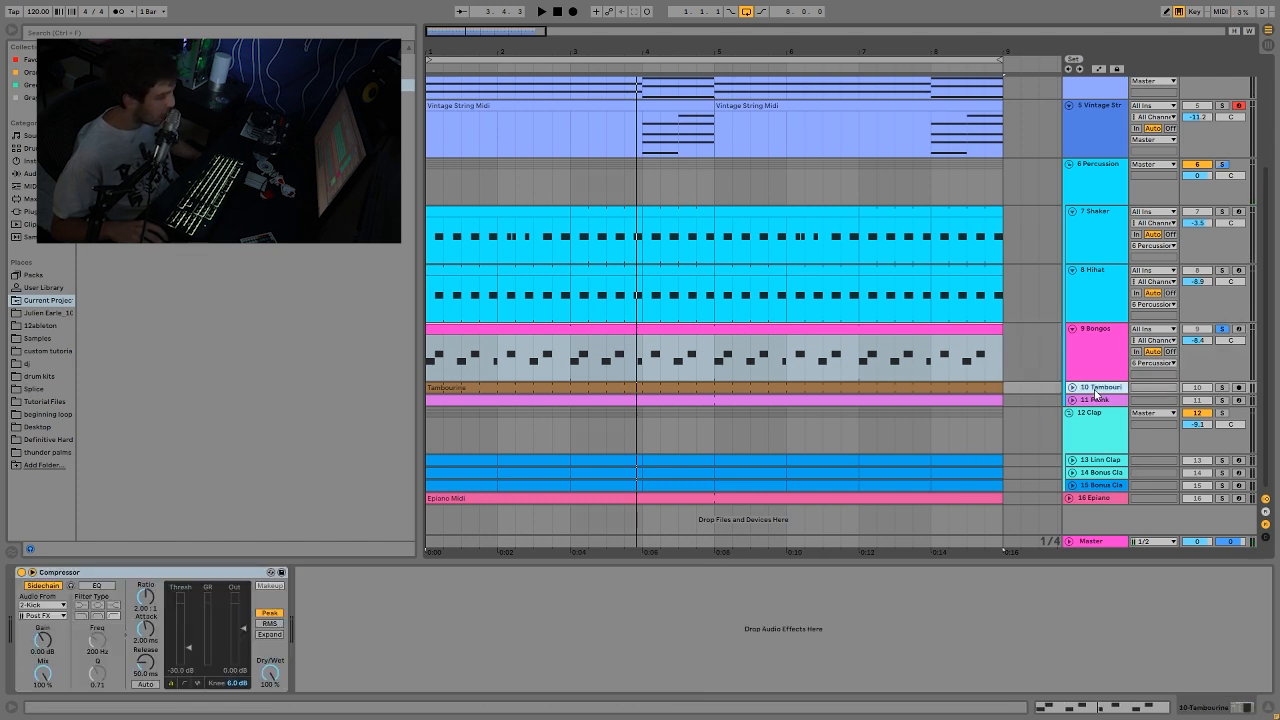
left_click(1221, 387)
key("space")
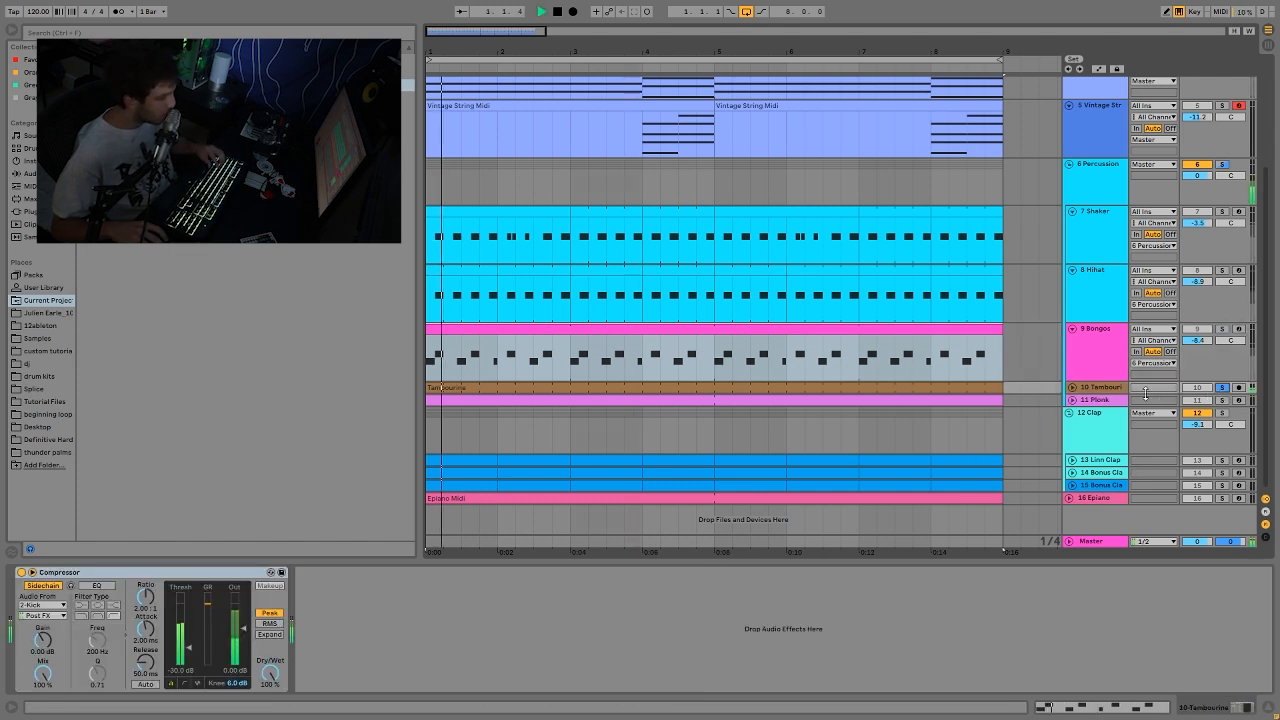
left_click(1073, 388)
left_click(880, 387)
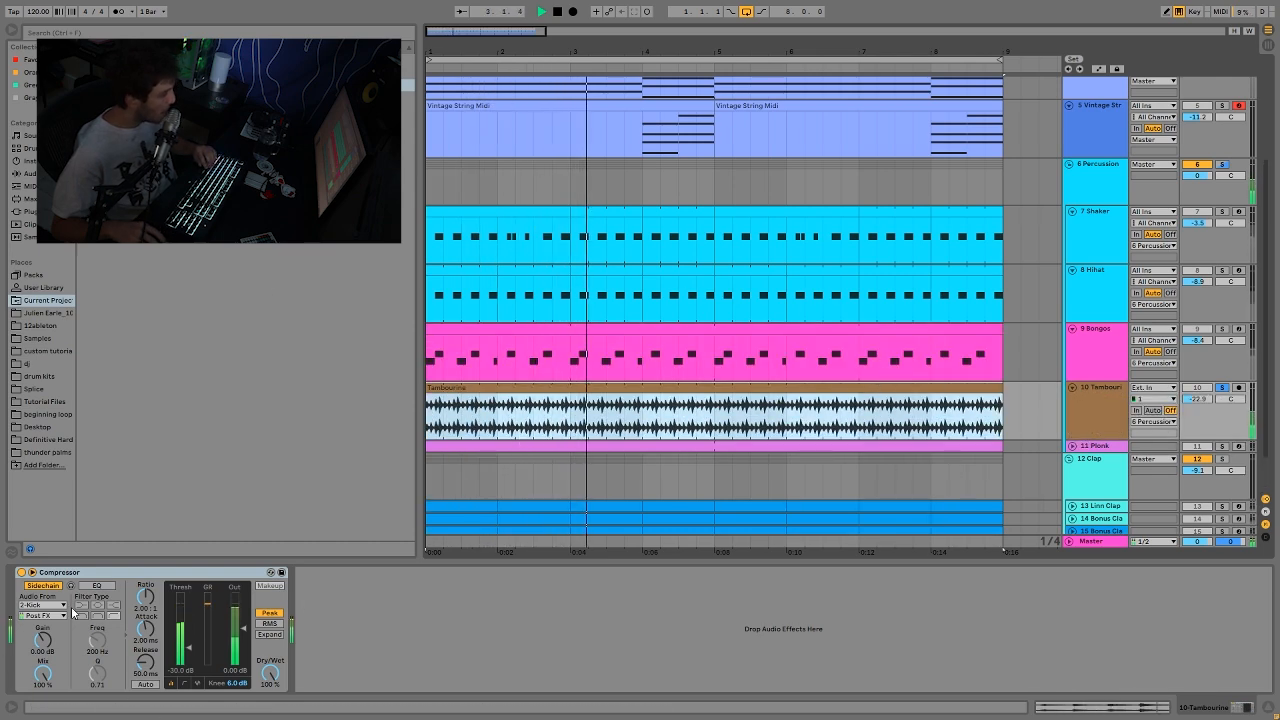
key("space")
Step: Solo the Plonk track, play it, and unfold it to examine its sample waveform, Reverb and Overdrive
scroll(700, 450, "down", 2)
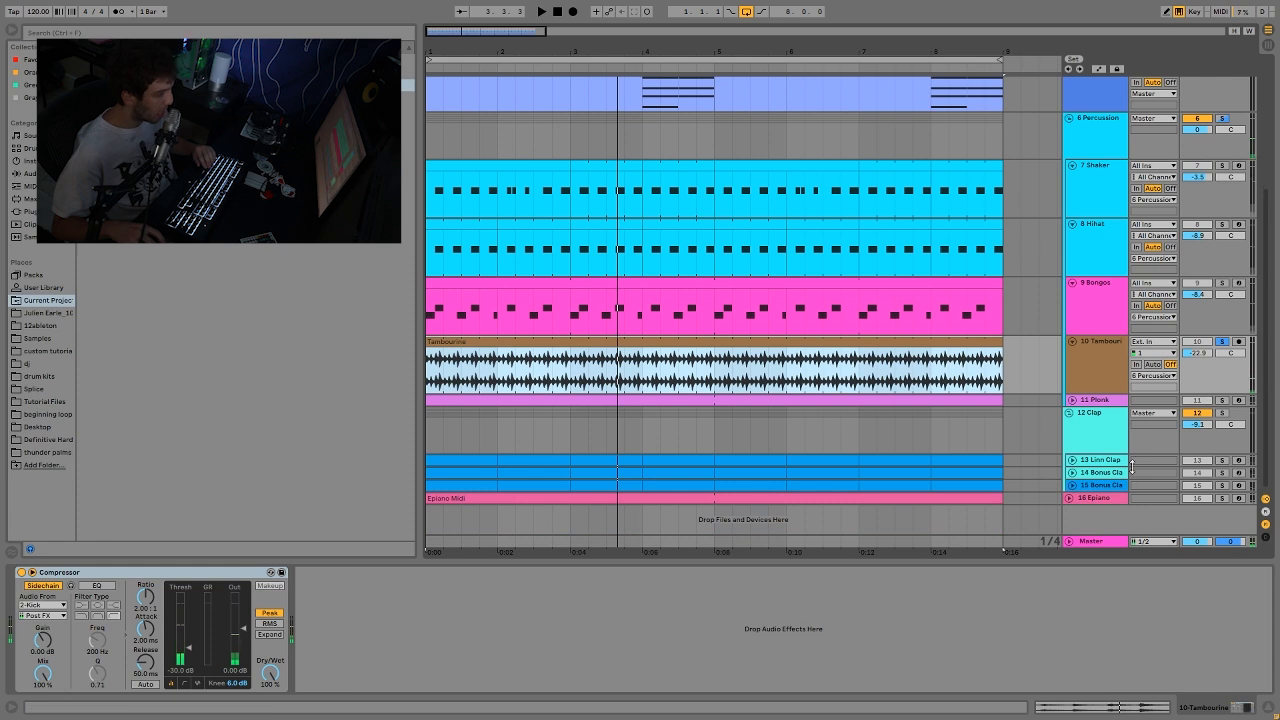
key("space")
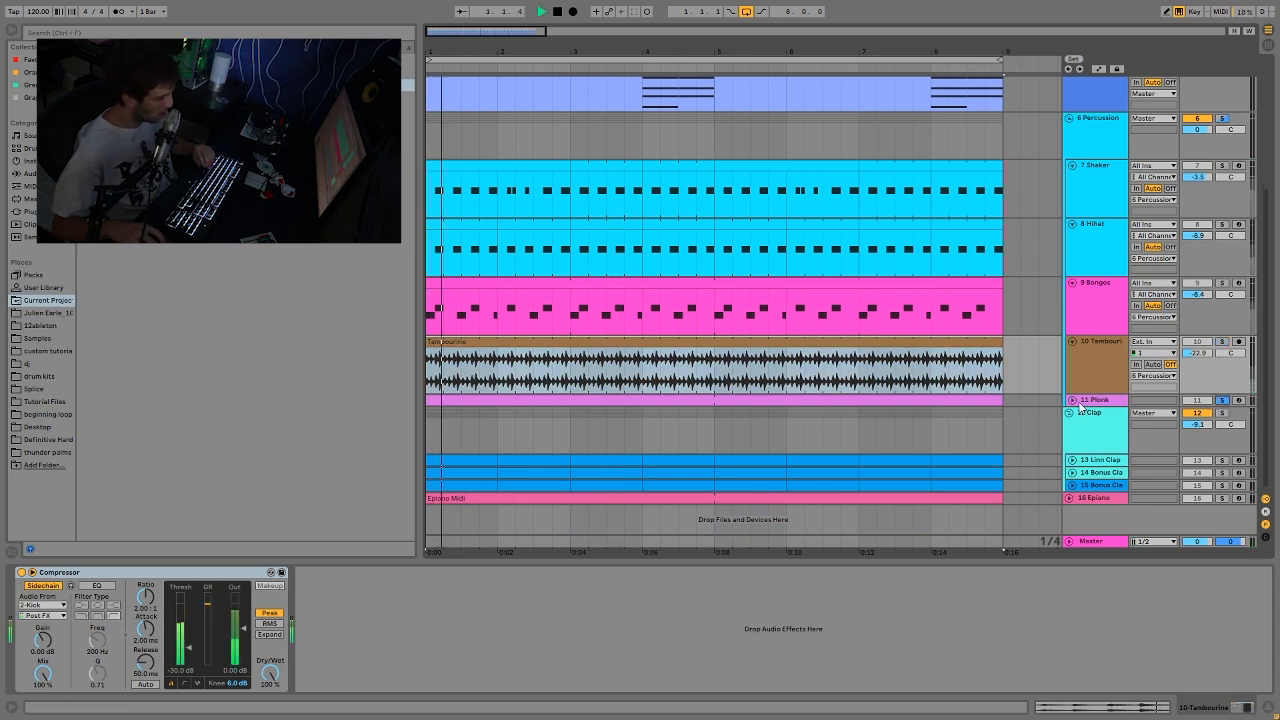
left_click(1073, 401)
left_click(1085, 402)
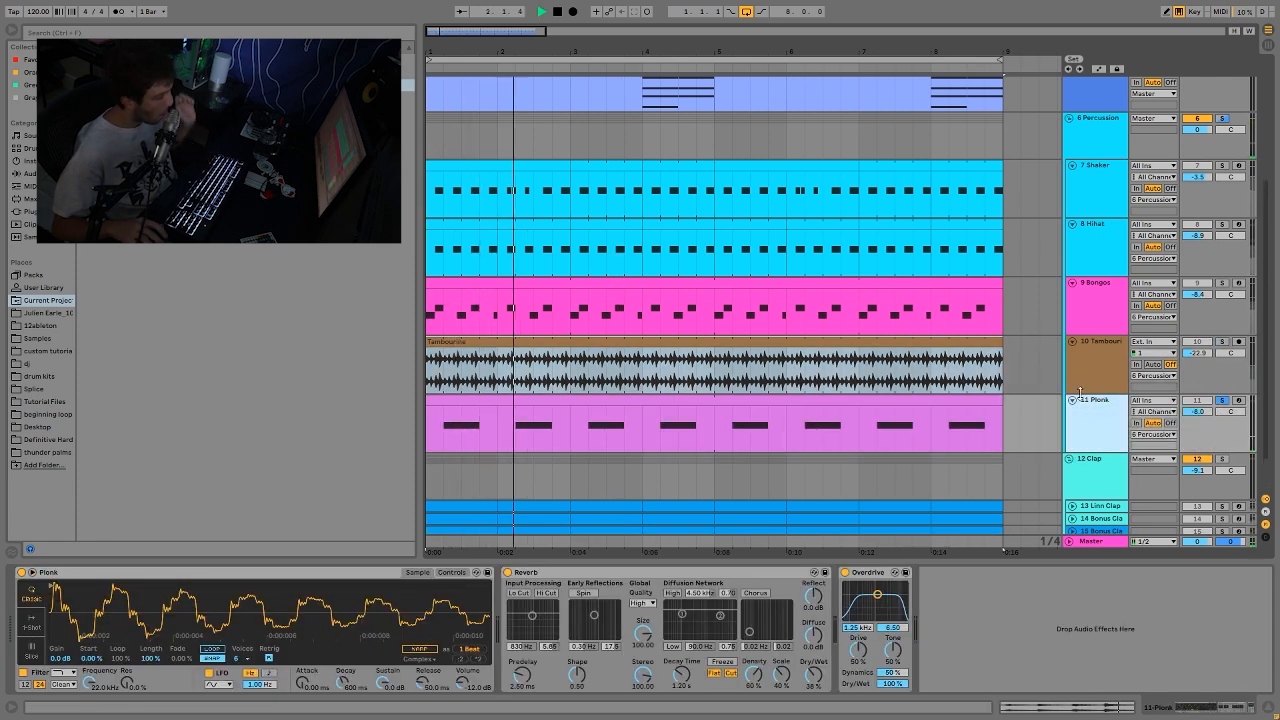
left_click_drag(92, 612, 90, 491)
key("space")
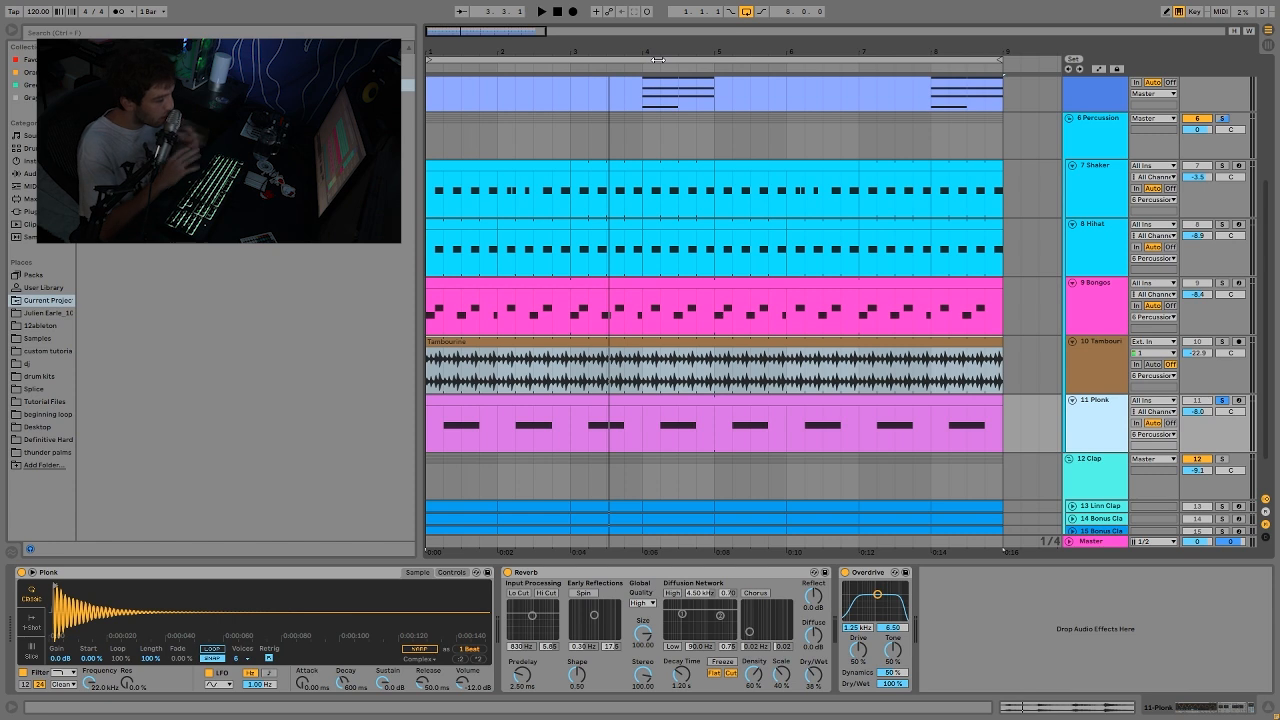
Step: Try the Overdrive ahead of the Reverb on the Plonk track, listen from bar 1, and undo the reordering
key("space")
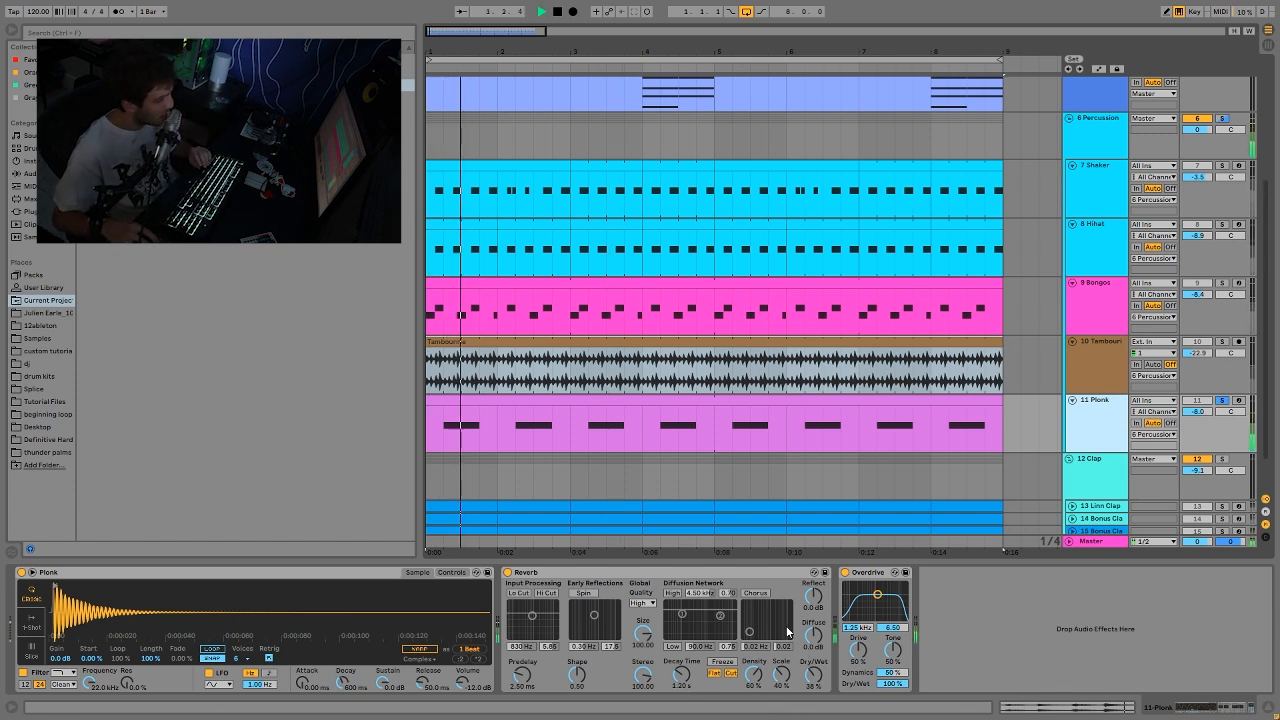
key("space")
left_click_drag(875, 572, 500, 575)
key("space")
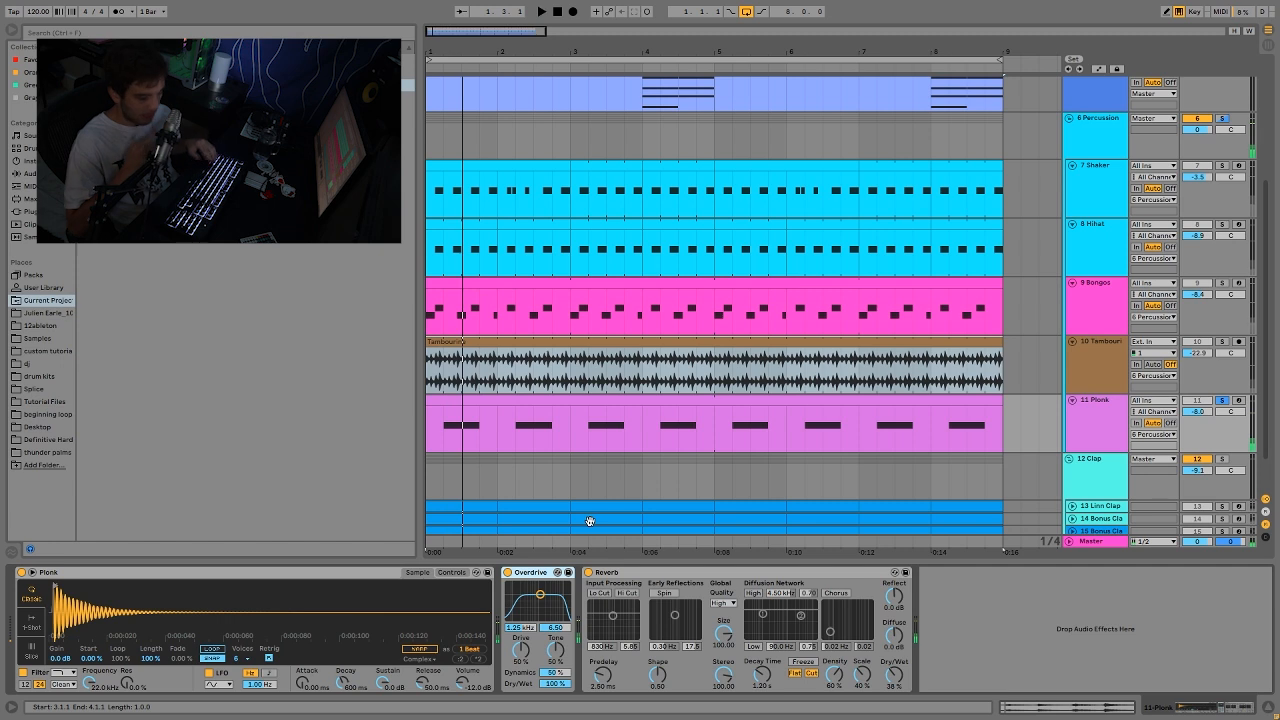
key("ctrl+z")
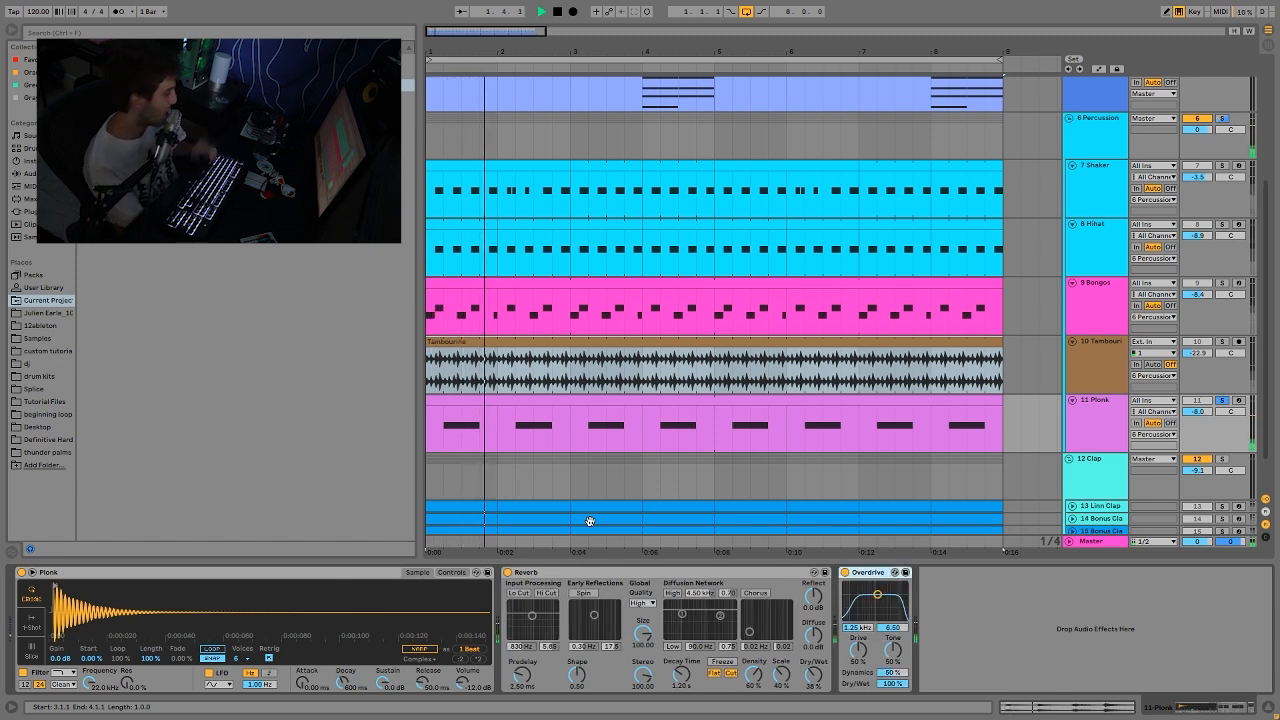
key("space")
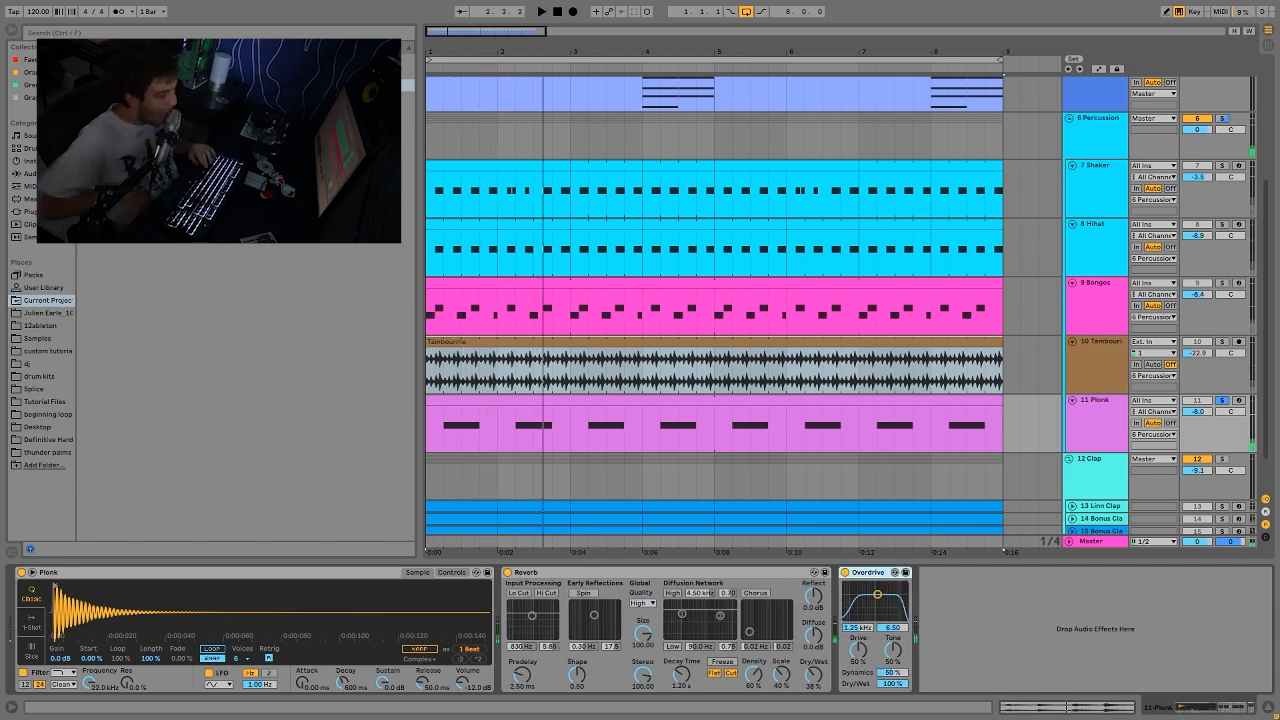
Step: Solo the Clap group as well, listen to it from bar 1, and stop playback
scroll(1100, 283, "down", 2)
left_click(1222, 412)
key("space")
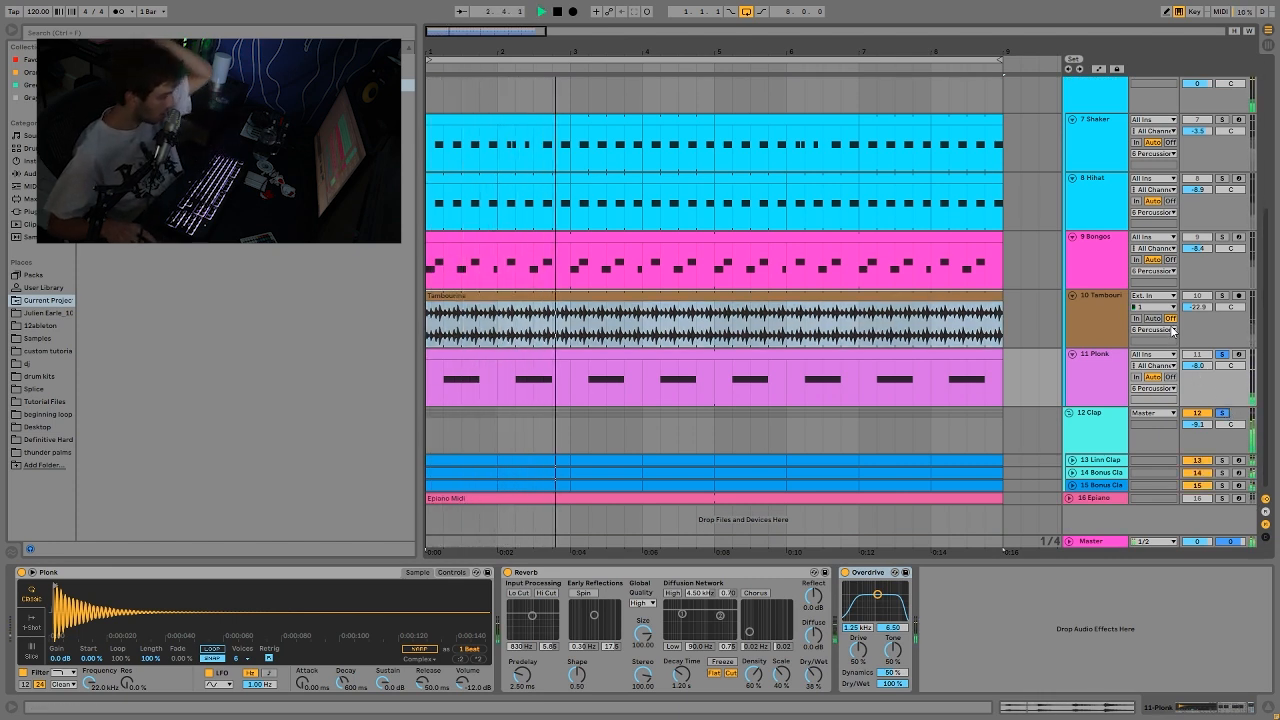
key("space")
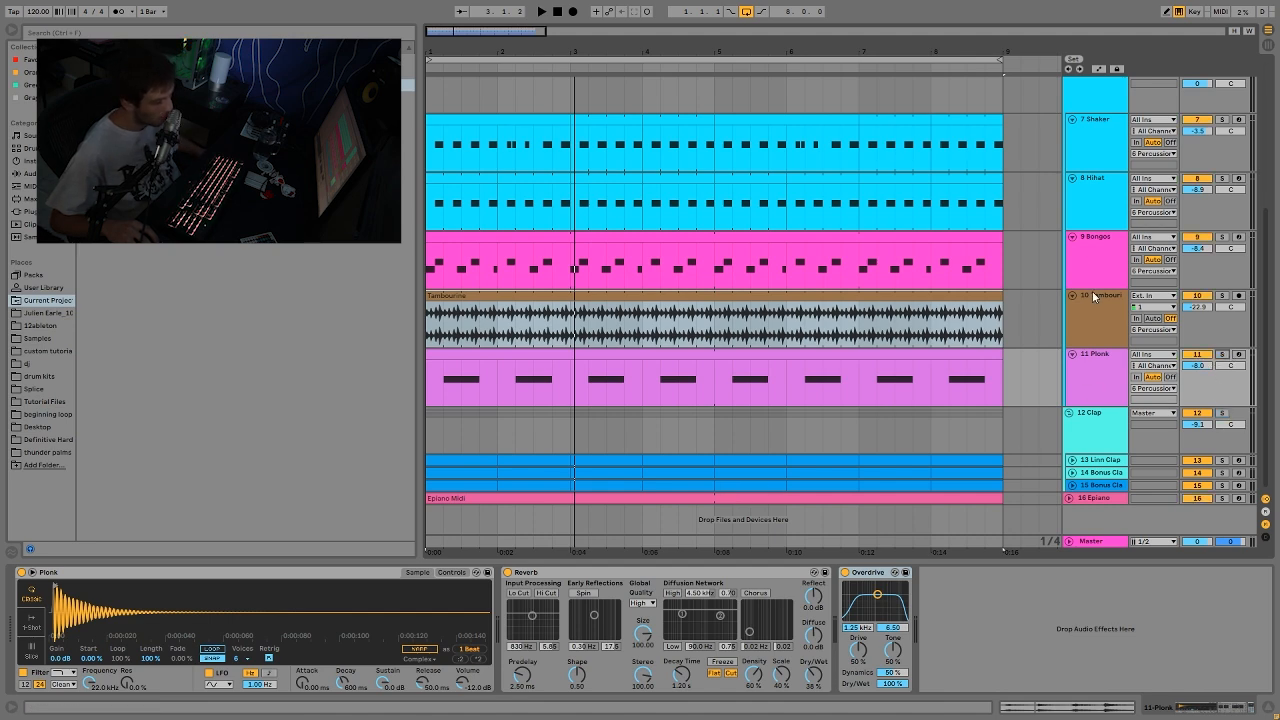
Step: Solo the Kick, Shaker, Hihat and Linn Clap tracks together and listen to the basic groove from bar 1
scroll(1105, 227, "up", 2)
scroll(1128, 190, "up", 1)
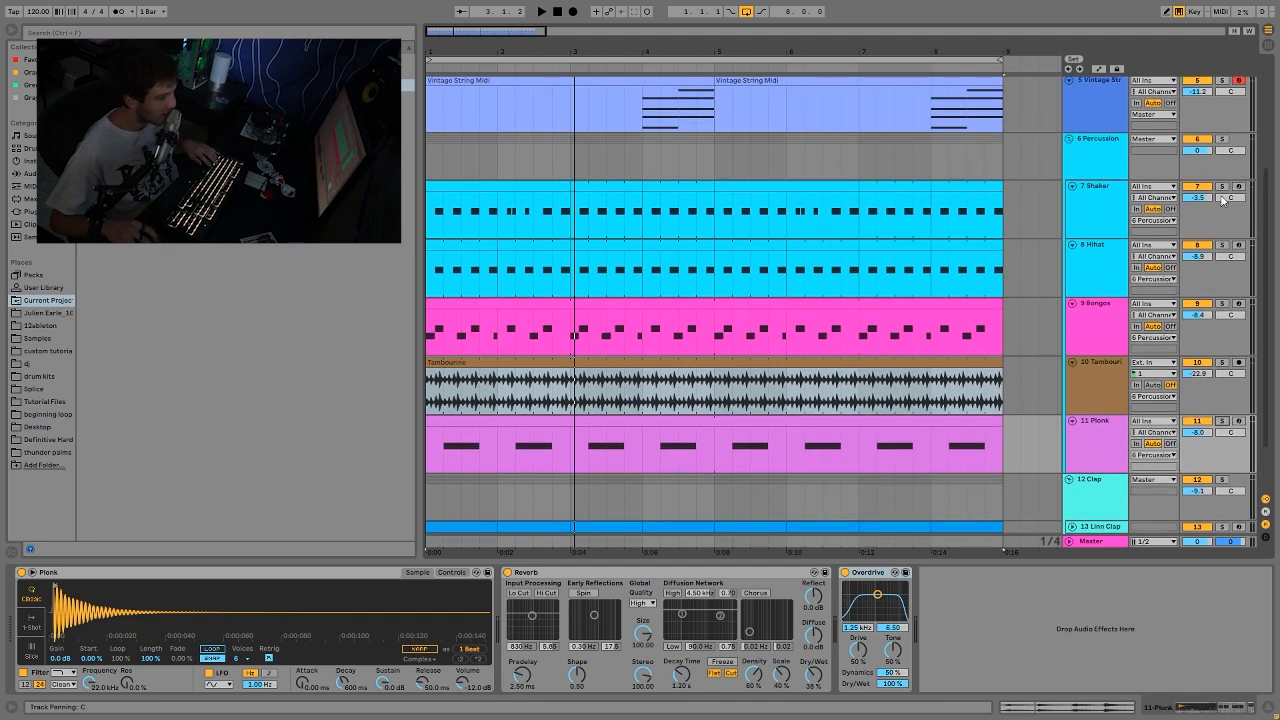
scroll(1222, 248, "down", 3)
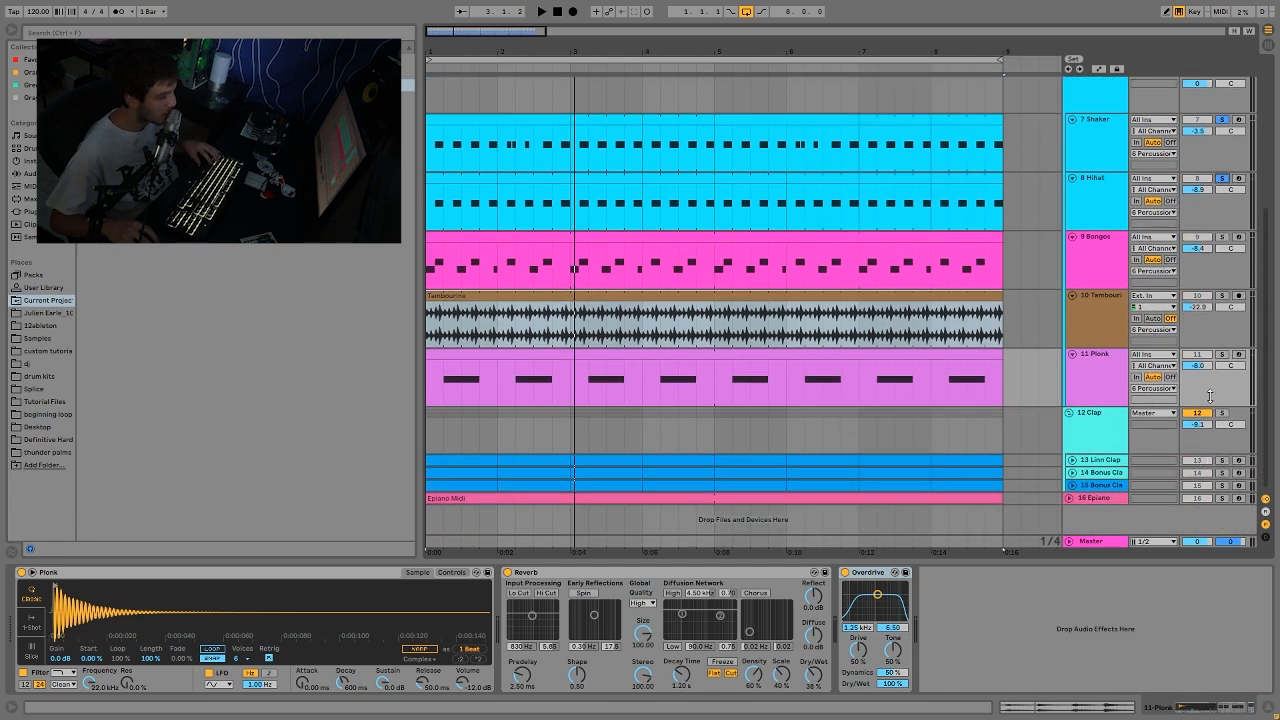
scroll(1225, 461, "up", 10)
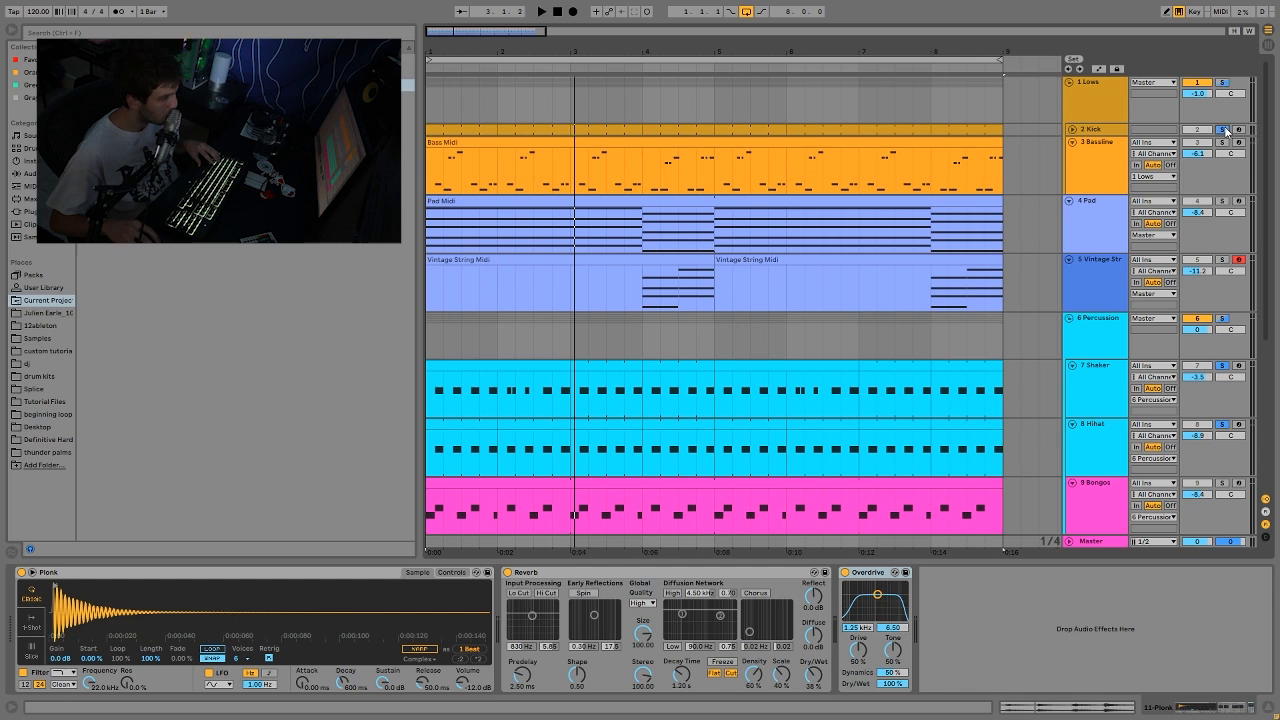
key("space")
scroll(1225, 130, "down", 10)
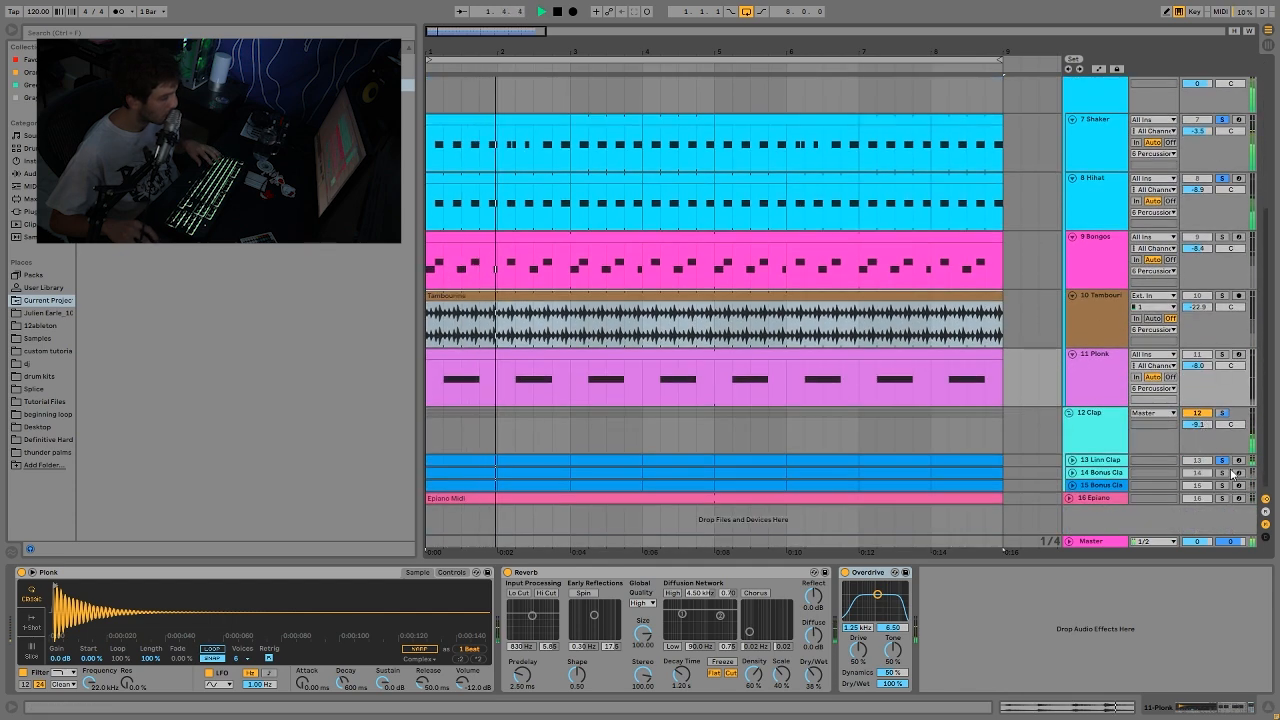
key("space")
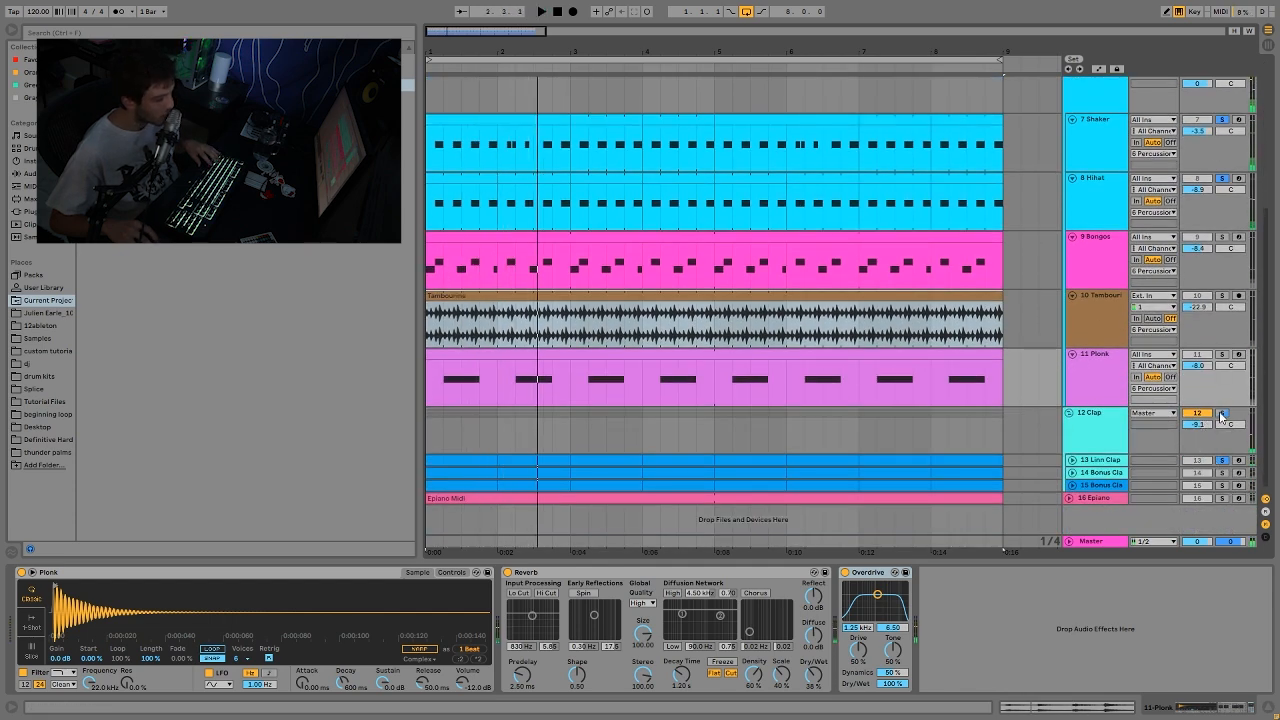
Step: Replace the single Shaker, Hihat and Linn Clap solos with the whole Percussion and Clap groups and play from bar 1
scroll(1251, 147, "up", 3)
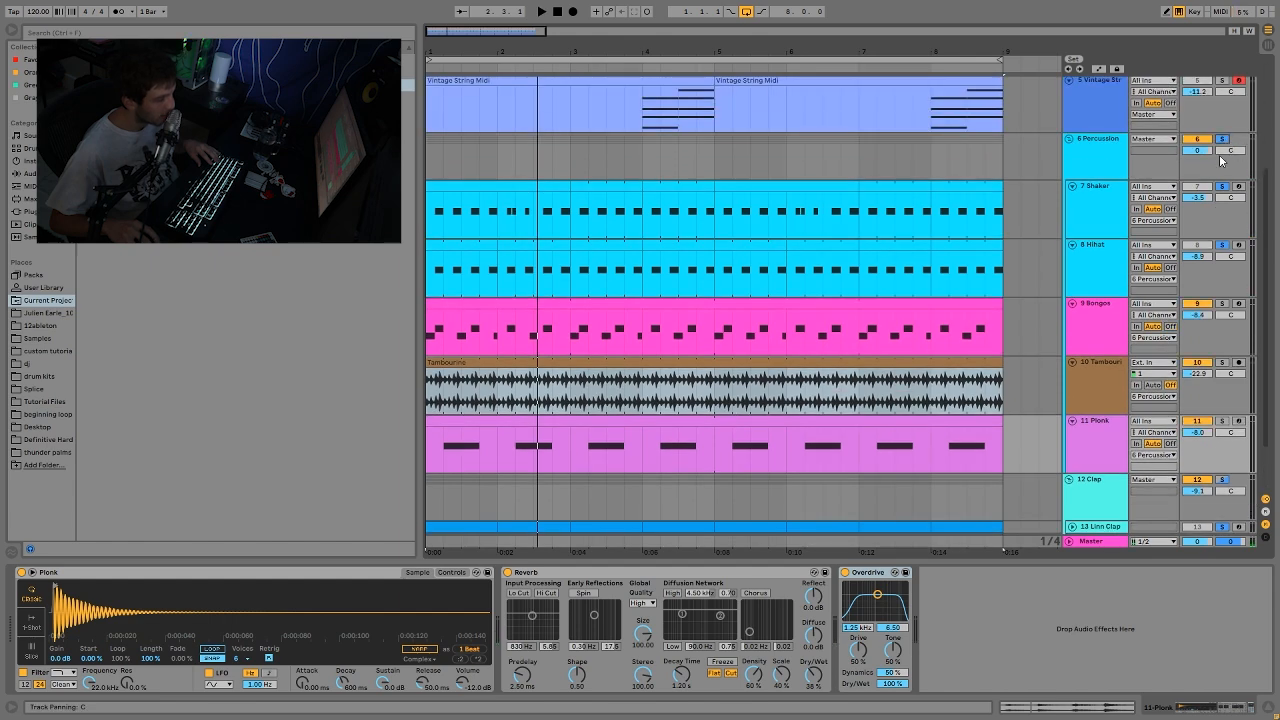
scroll(1243, 392, "down", 3)
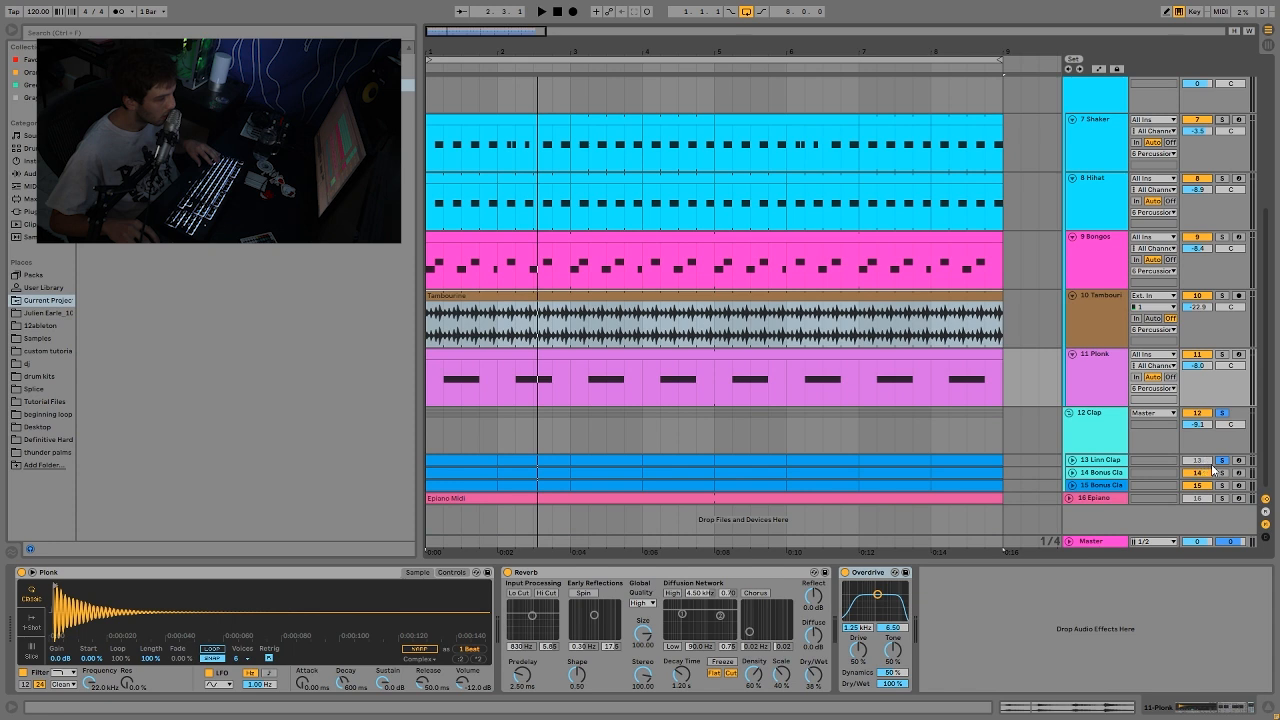
key("space")
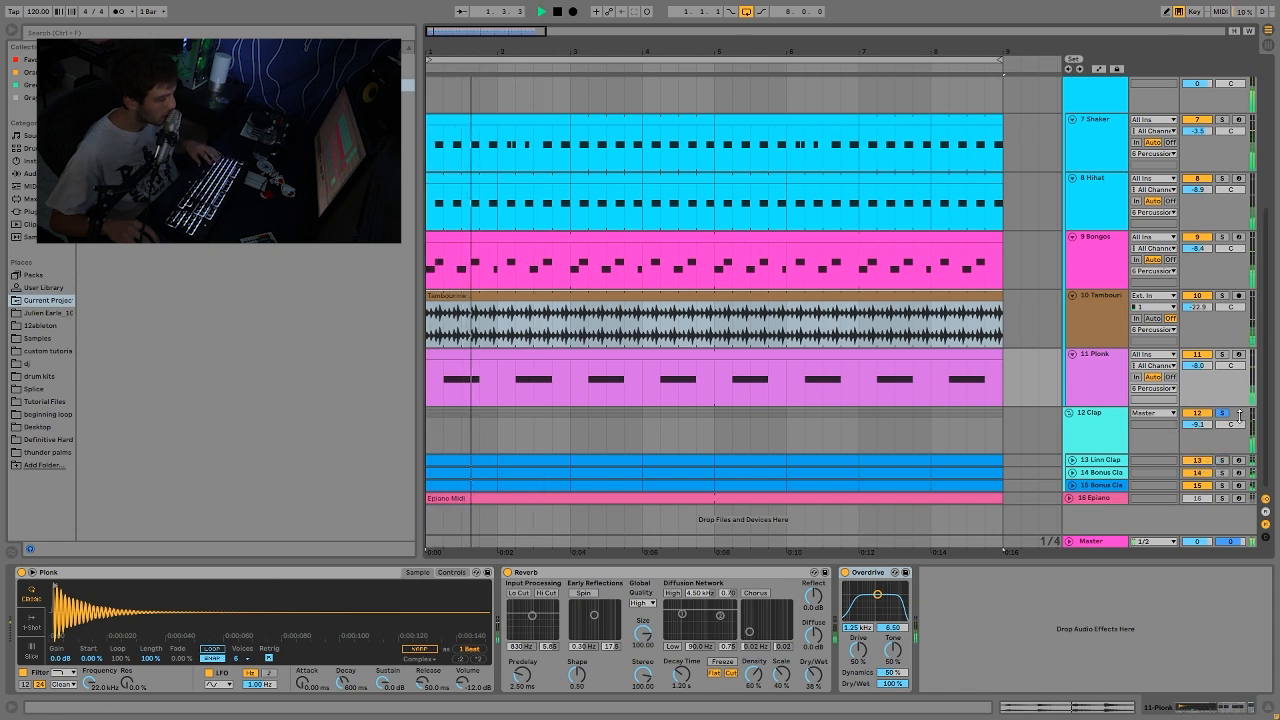
left_click(1101, 362)
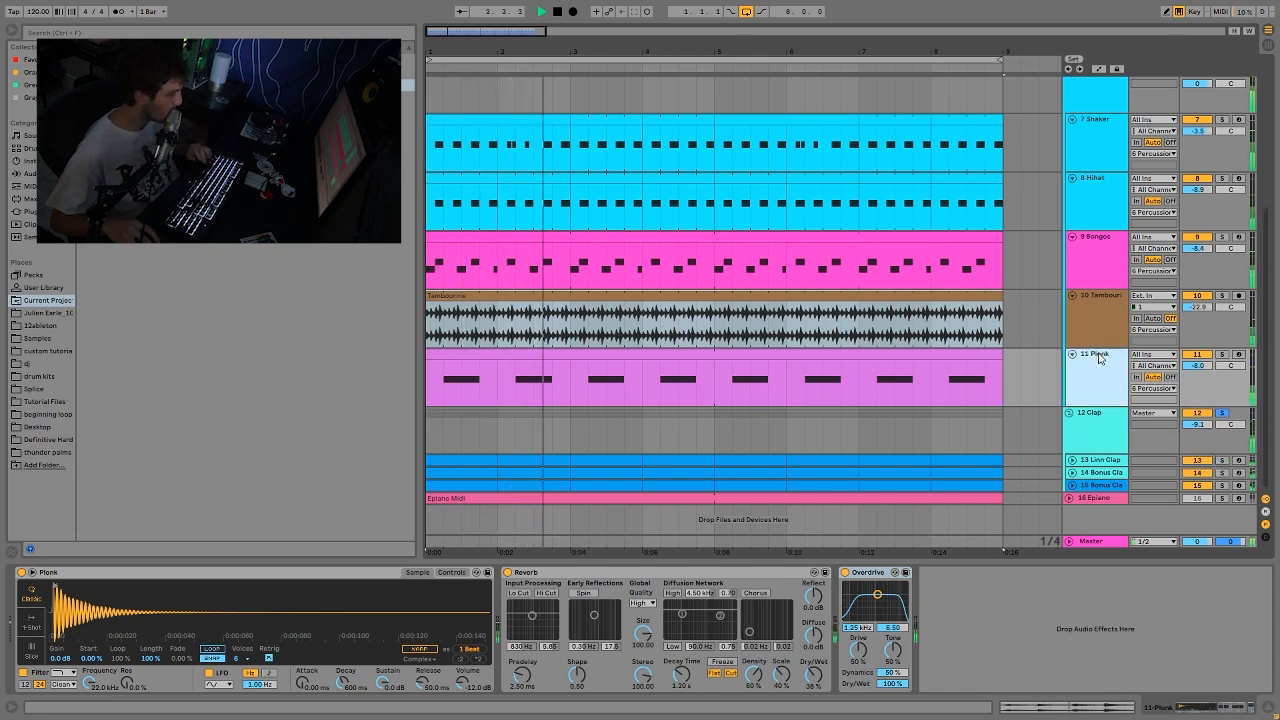
Step: Stop playback, show the Percussion group's Drum Buss, and clear the group solos
scroll(1137, 345, "up", 1)
scroll(1137, 345, "up", 3)
key("space")
left_click(1113, 165)
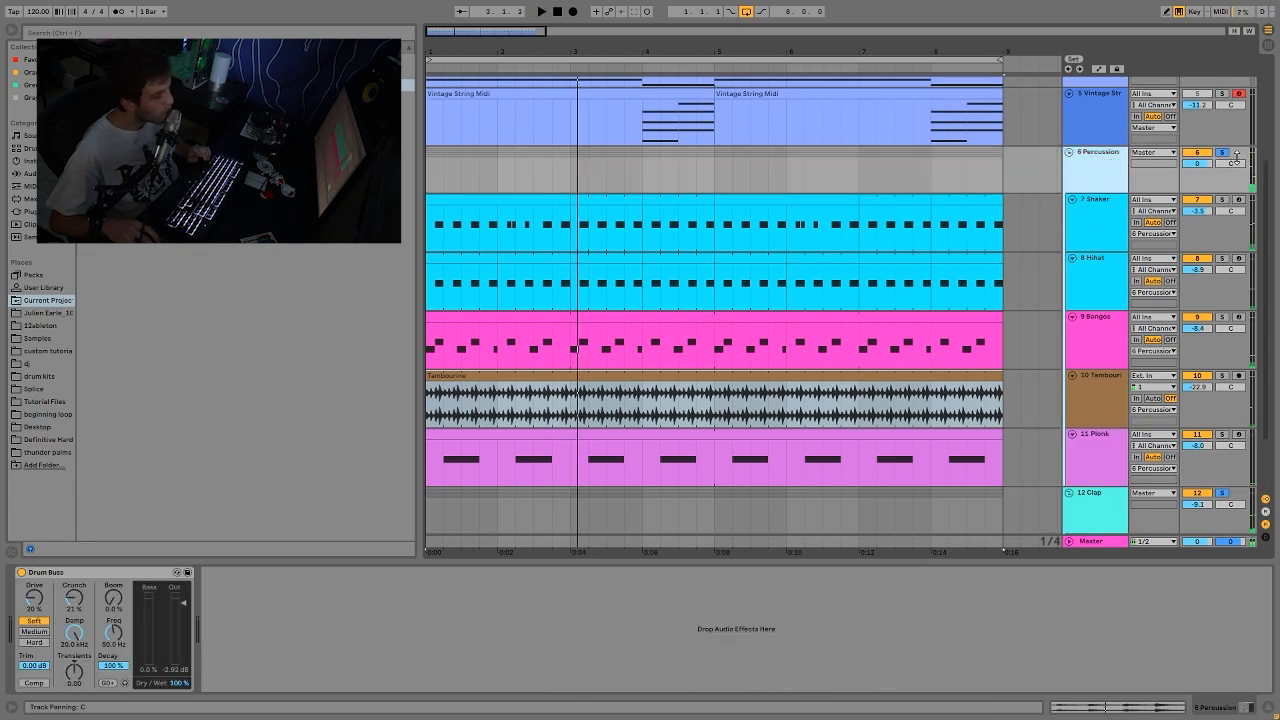
left_click(1222, 152)
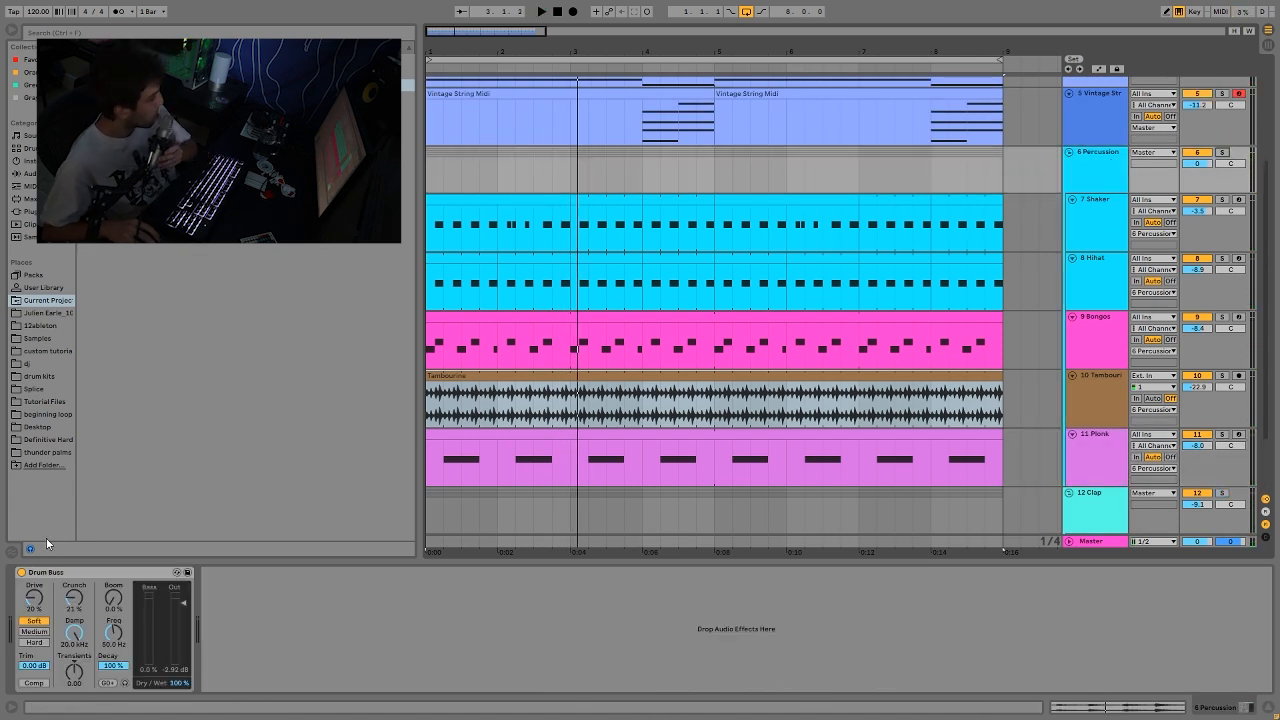
Step: Bypass the Percussion group's Drum Buss, listen to the full mix from bar 1, and undo the bypass
left_click(23, 573)
key("space")
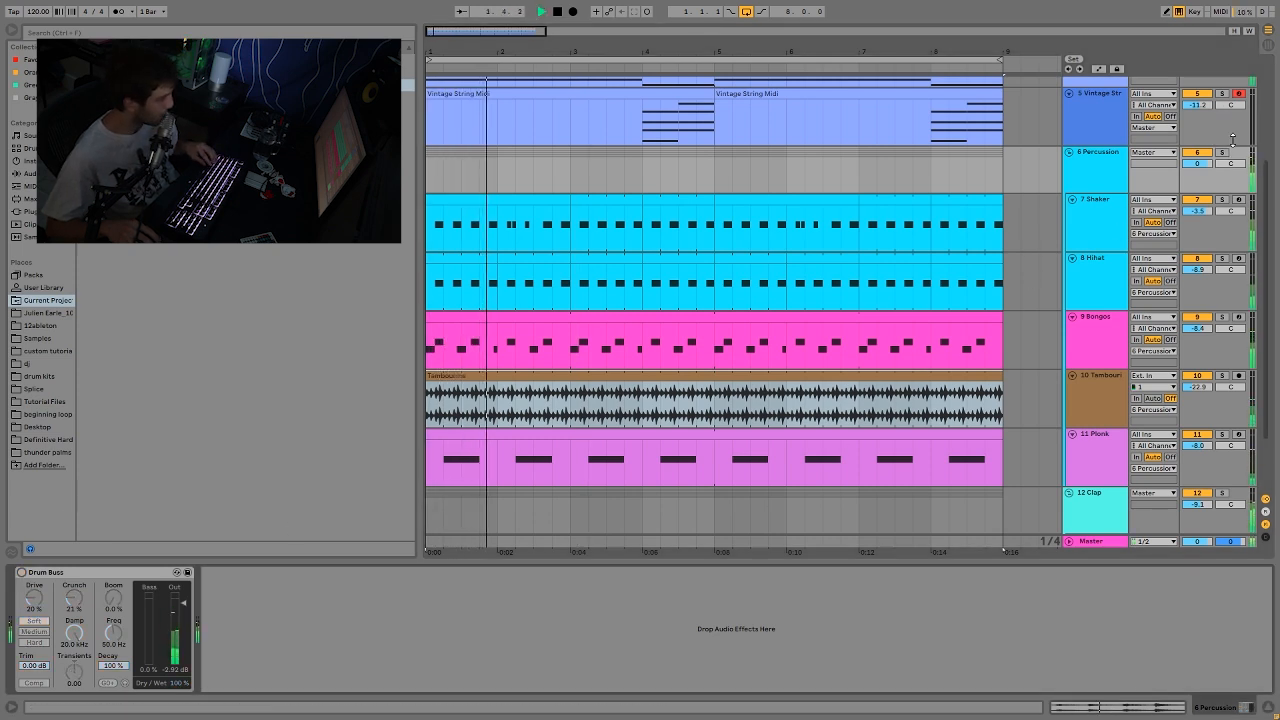
key("ctrl+z")
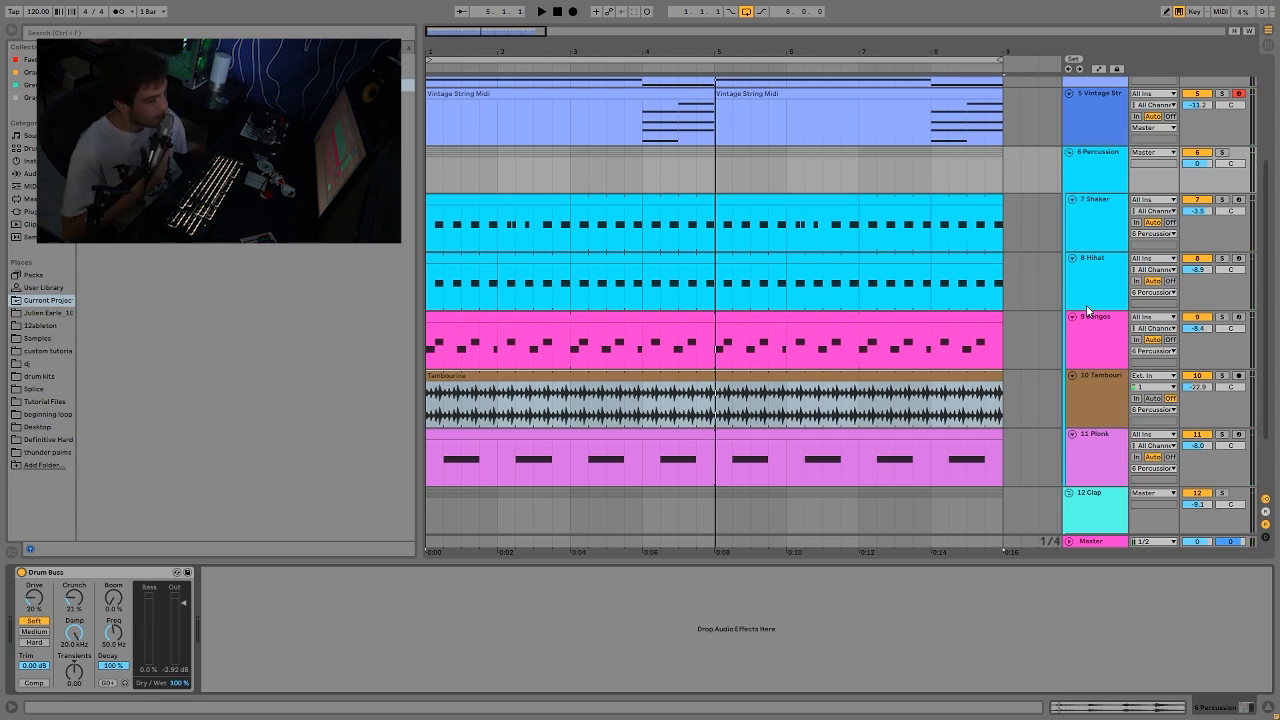
Step: Play the full mix from bar 1, bring the Clap group into view, and stop playback
key("space")
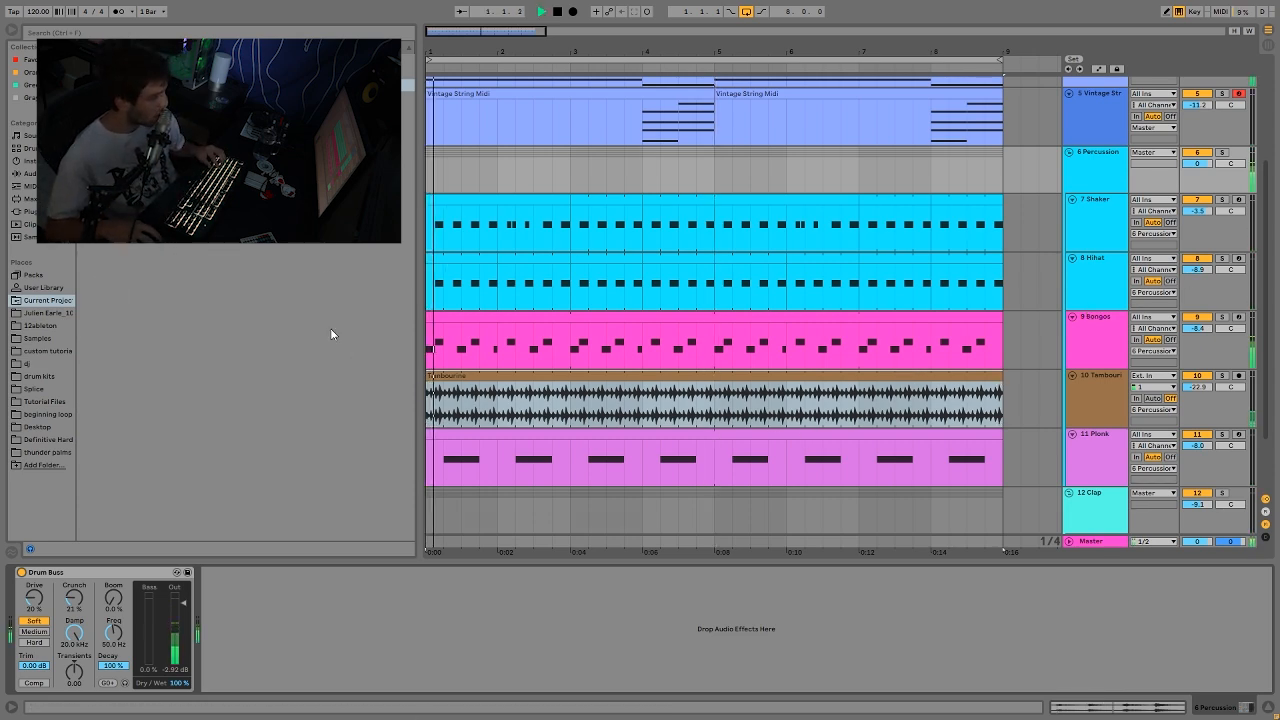
scroll(917, 113, "down", 2)
scroll(917, 113, "down", 1)
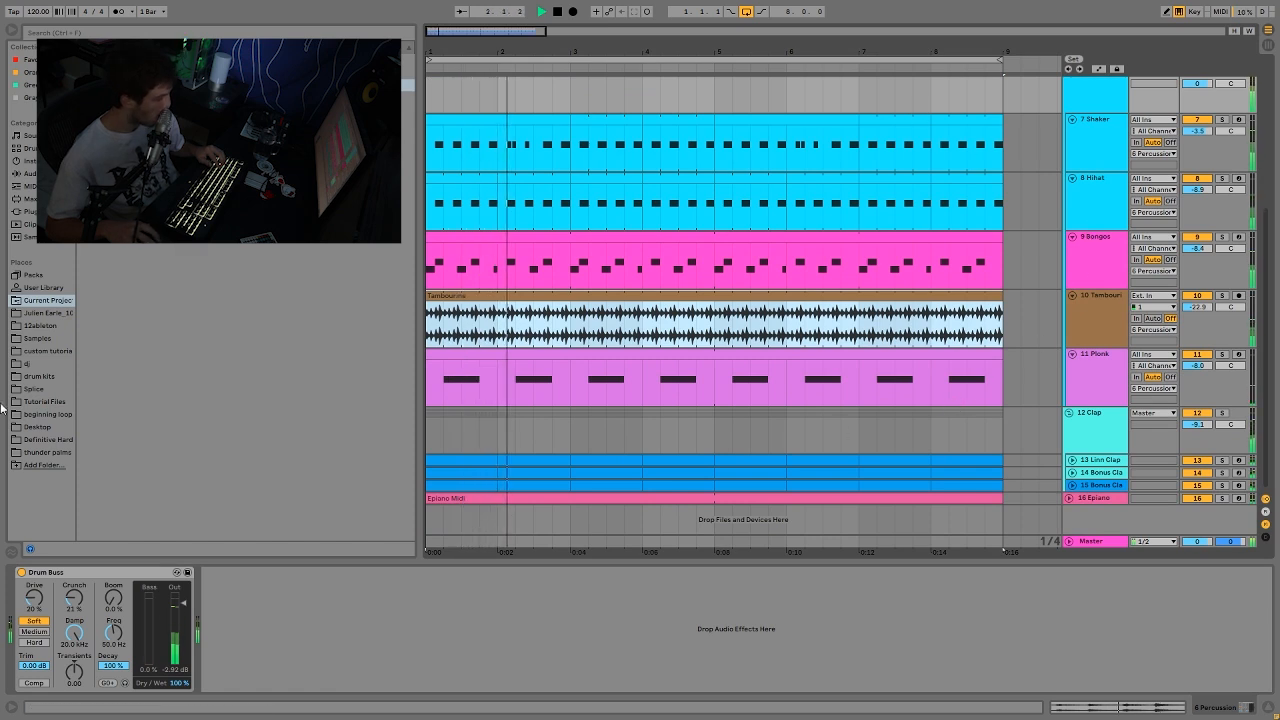
key("space")
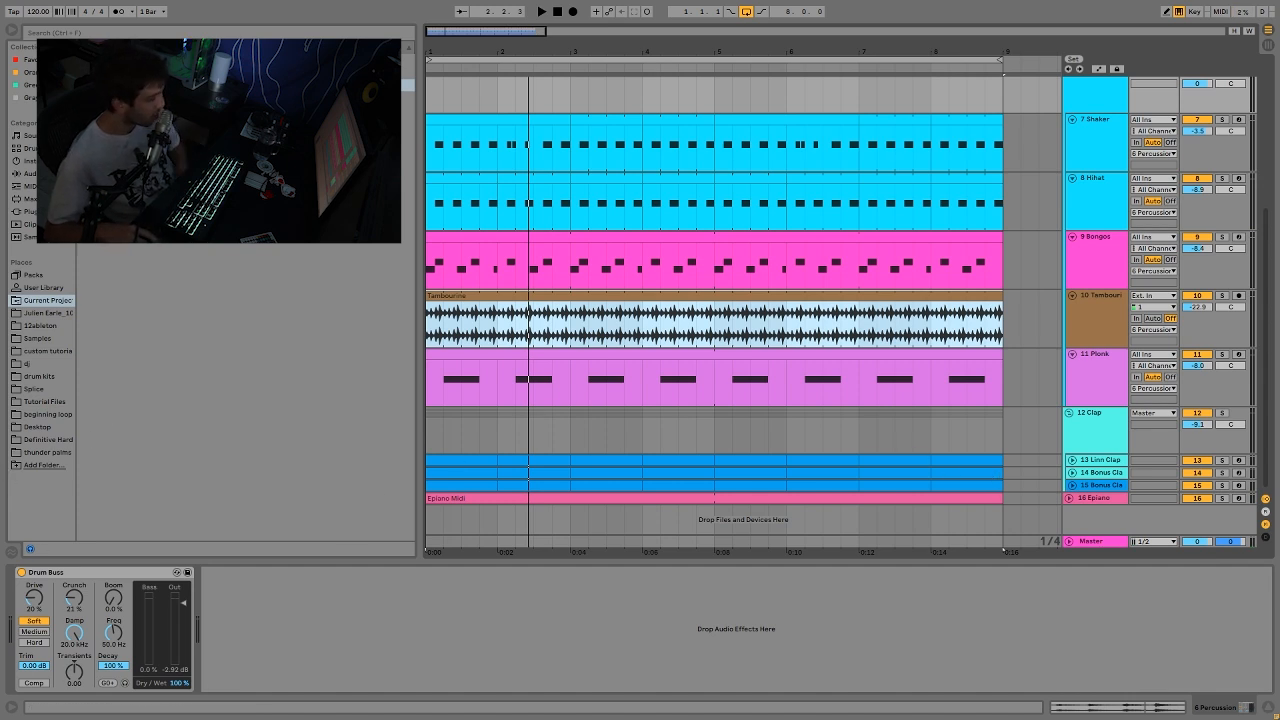
Step: Solo the Clap group, play it from bar 1, and unfold the Linn Clap and both Bonus Clap tracks
left_click(1221, 413)
key("space")
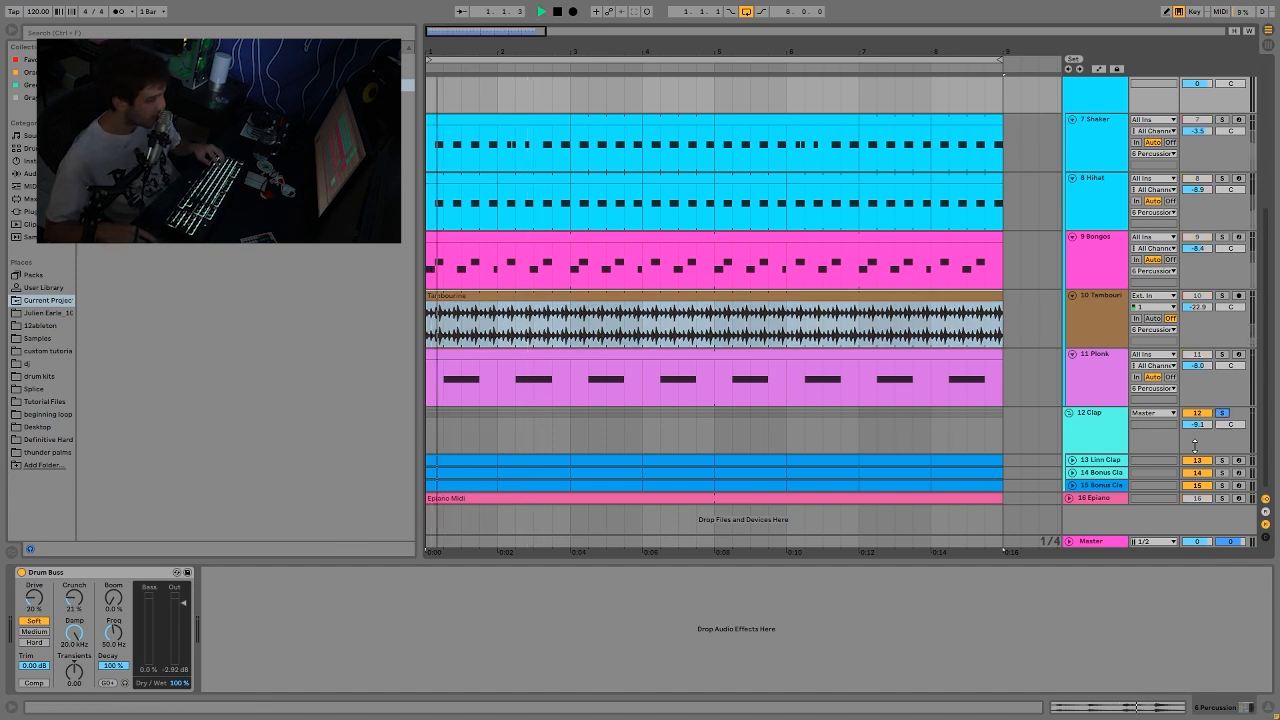
left_click(1072, 459)
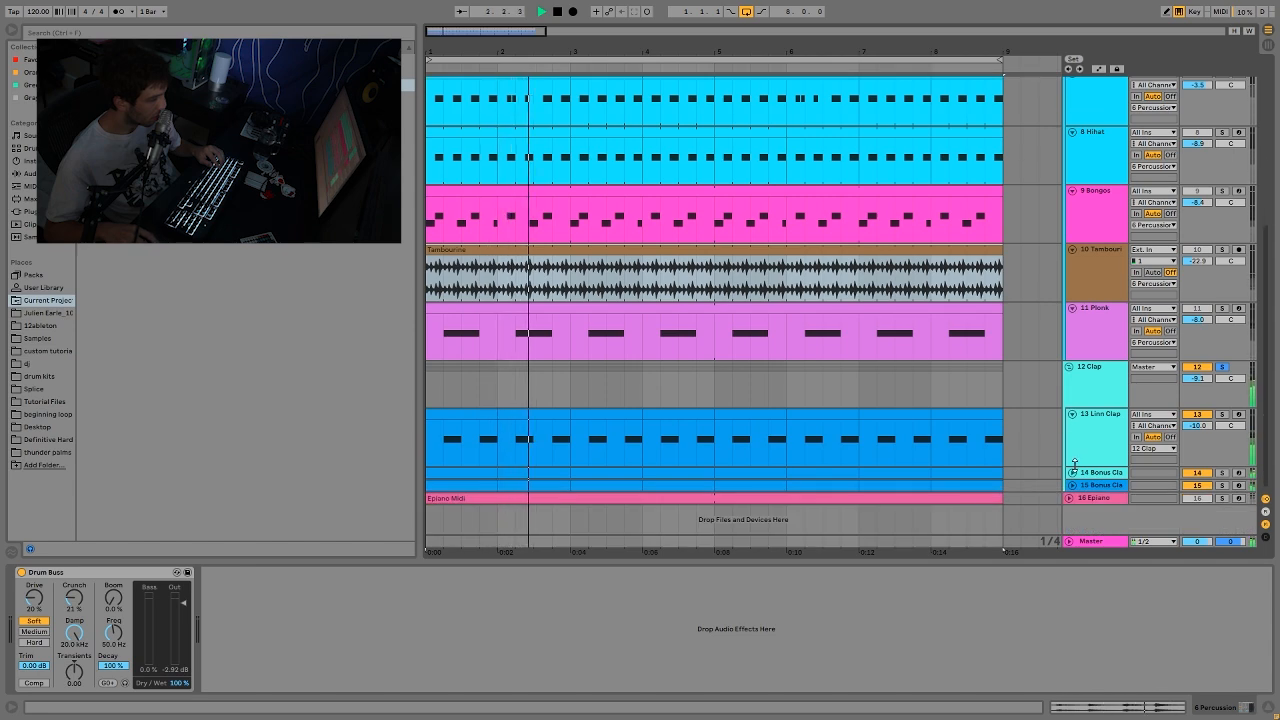
left_click(1072, 472)
left_click(1088, 485)
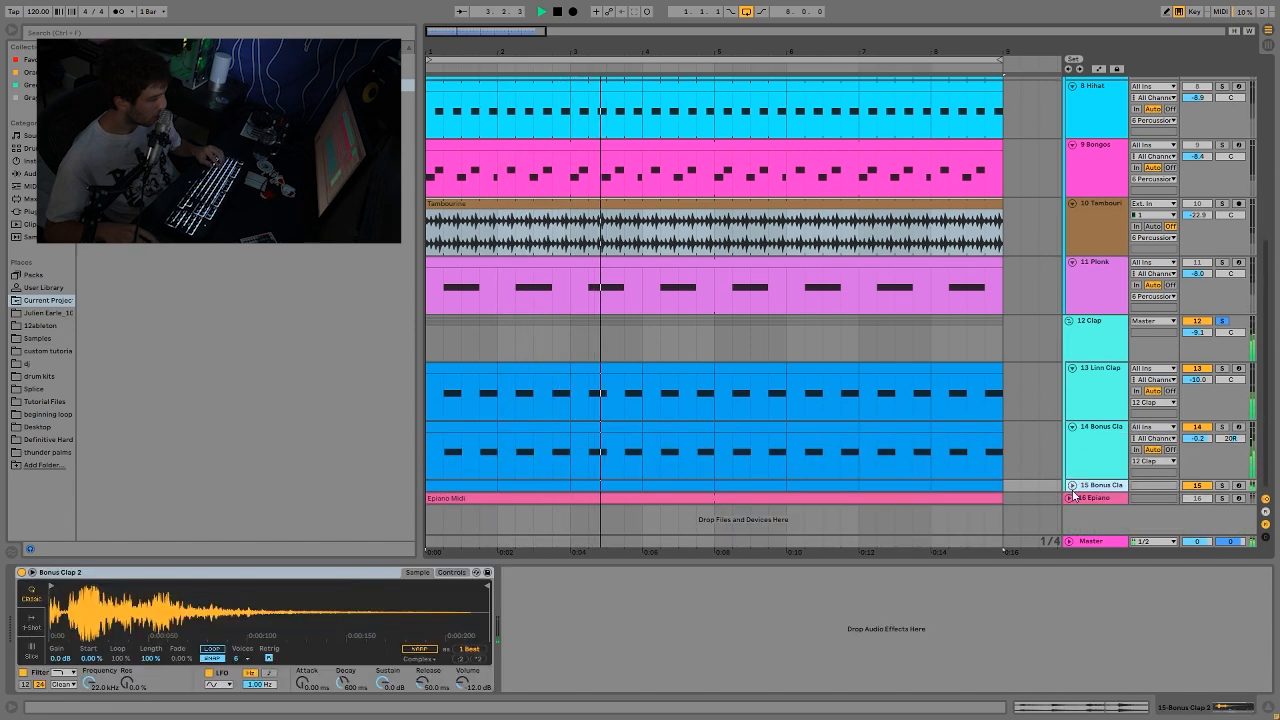
left_click(1071, 485)
Step: Replace the Clap group solo with Linn Clap, switch to Bonus Clap 1, and layer Bonus Clap 2 and Linn Clap back in
double_click(1224, 366)
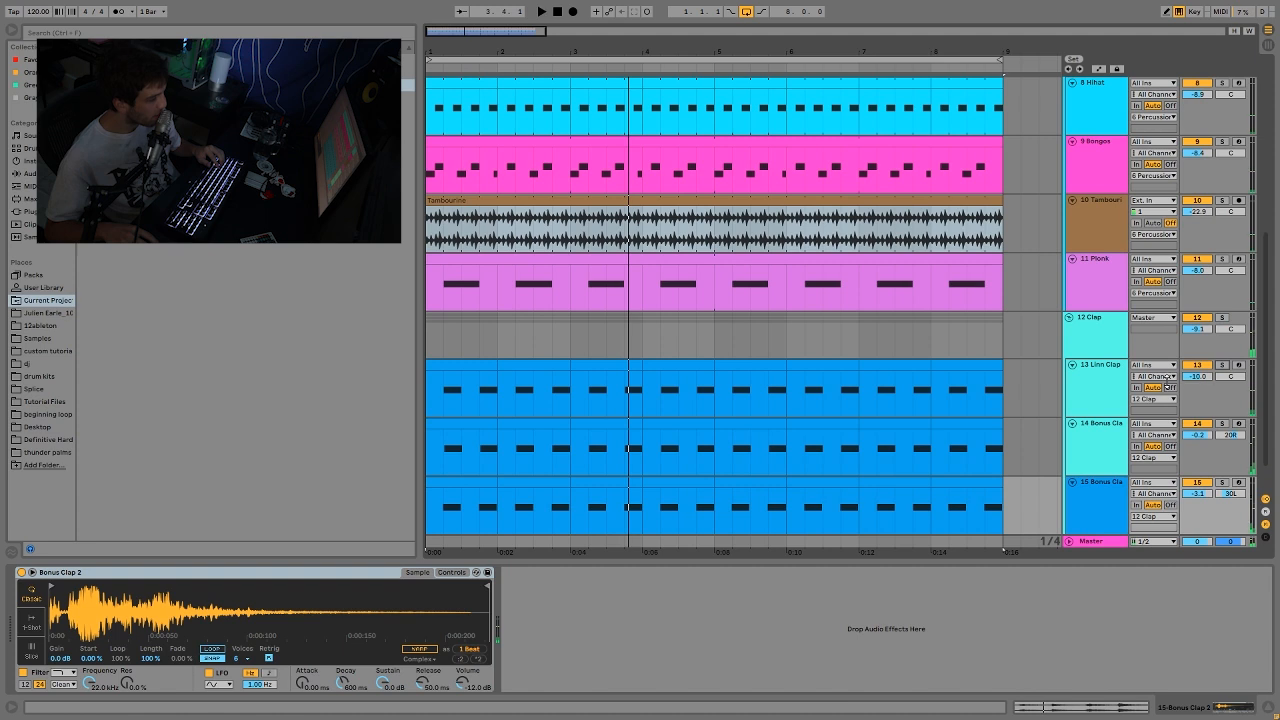
key("space")
left_click(1121, 393)
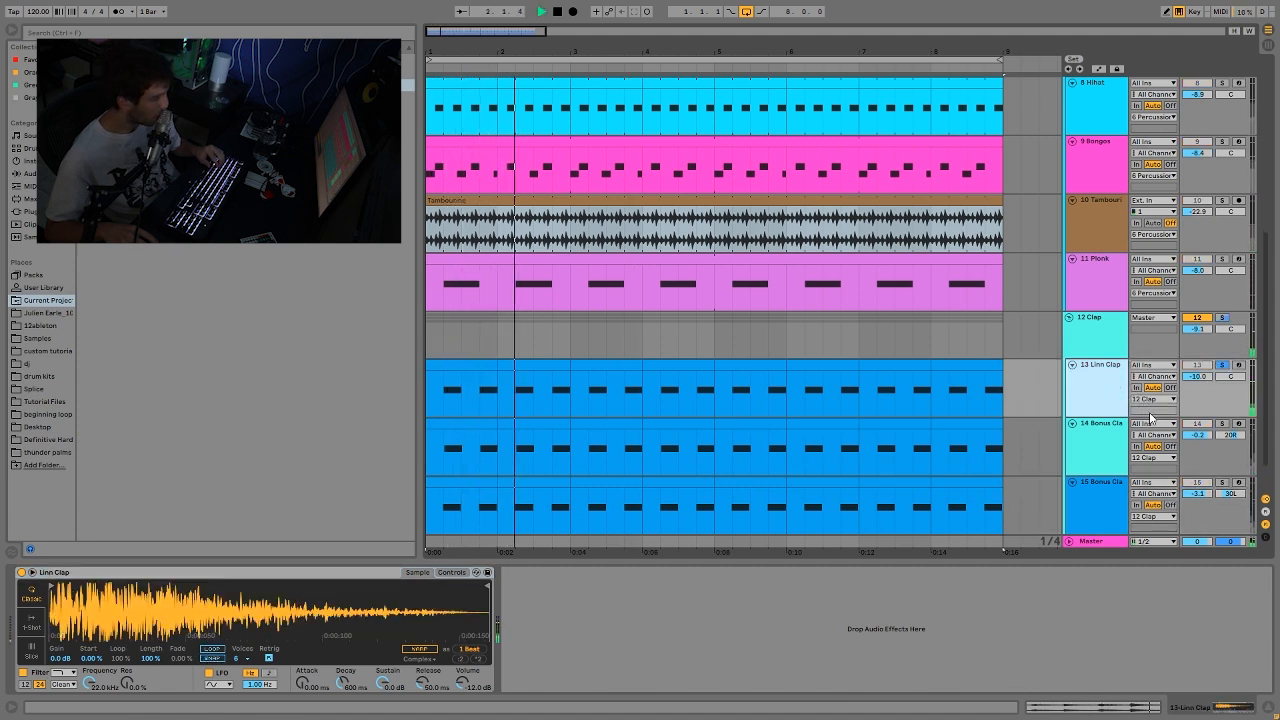
left_click(1221, 423)
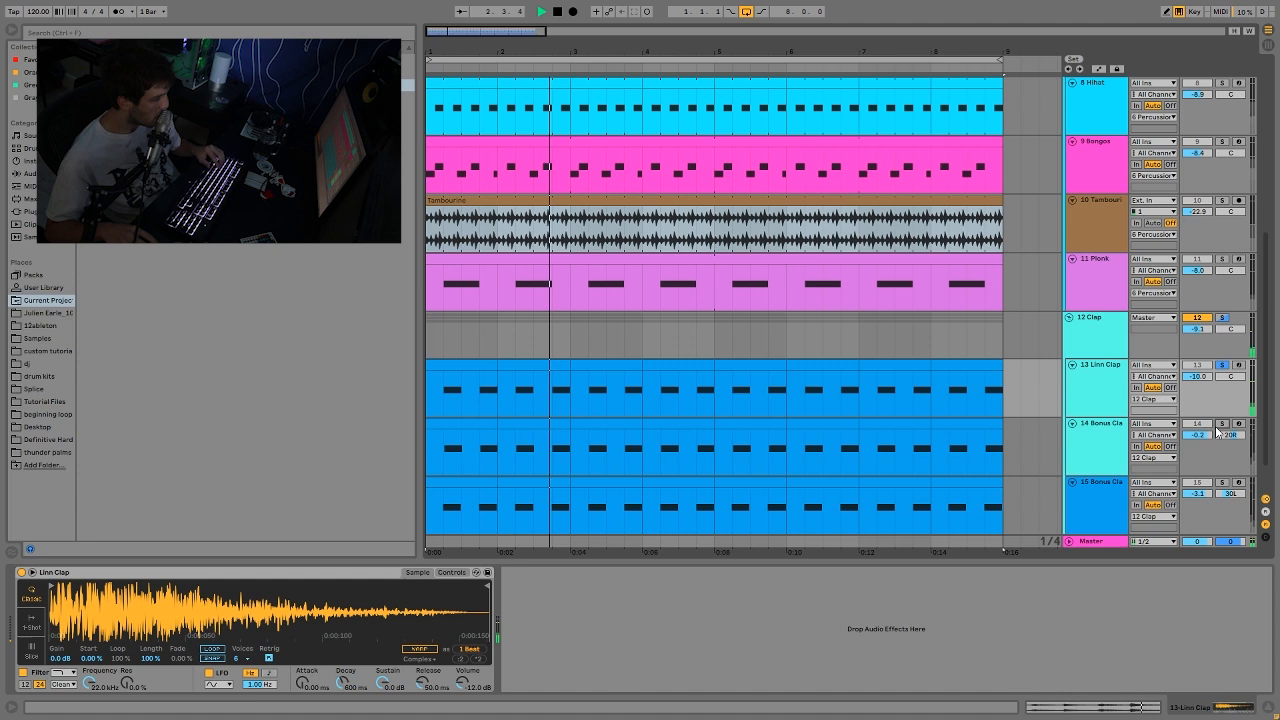
left_click(1221, 483, "ctrl")
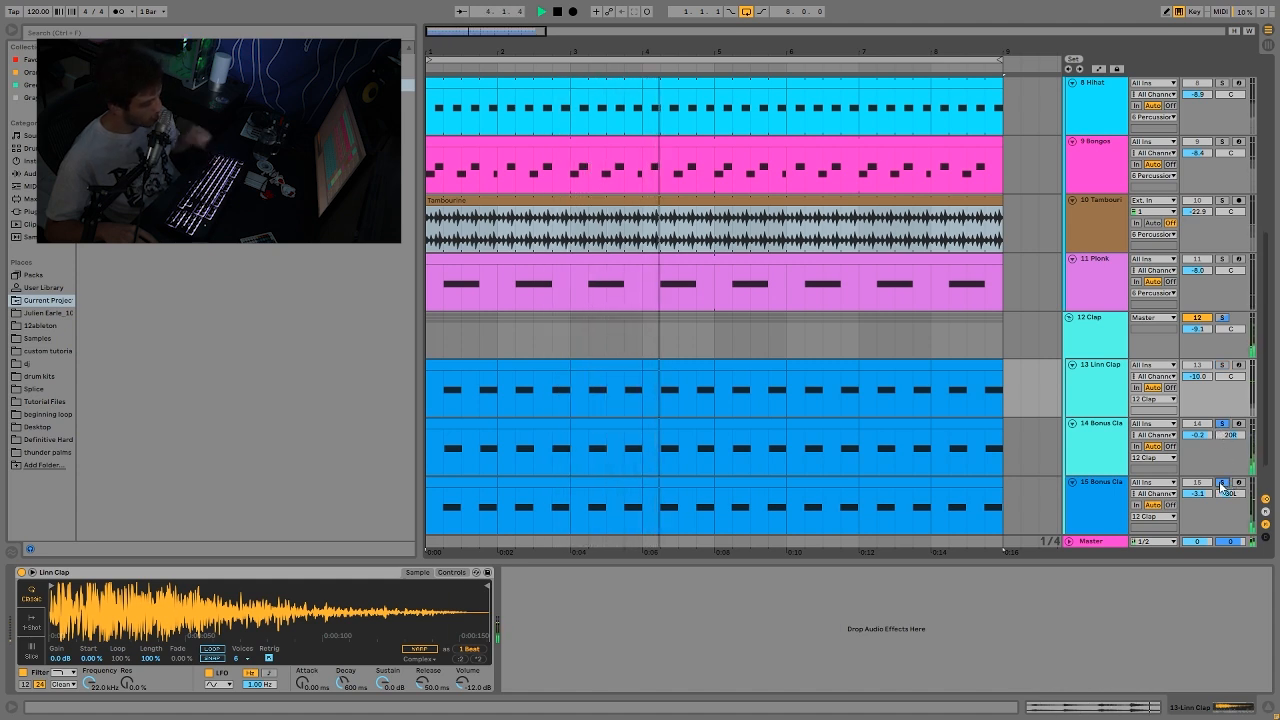
left_click(1221, 365, "ctrl")
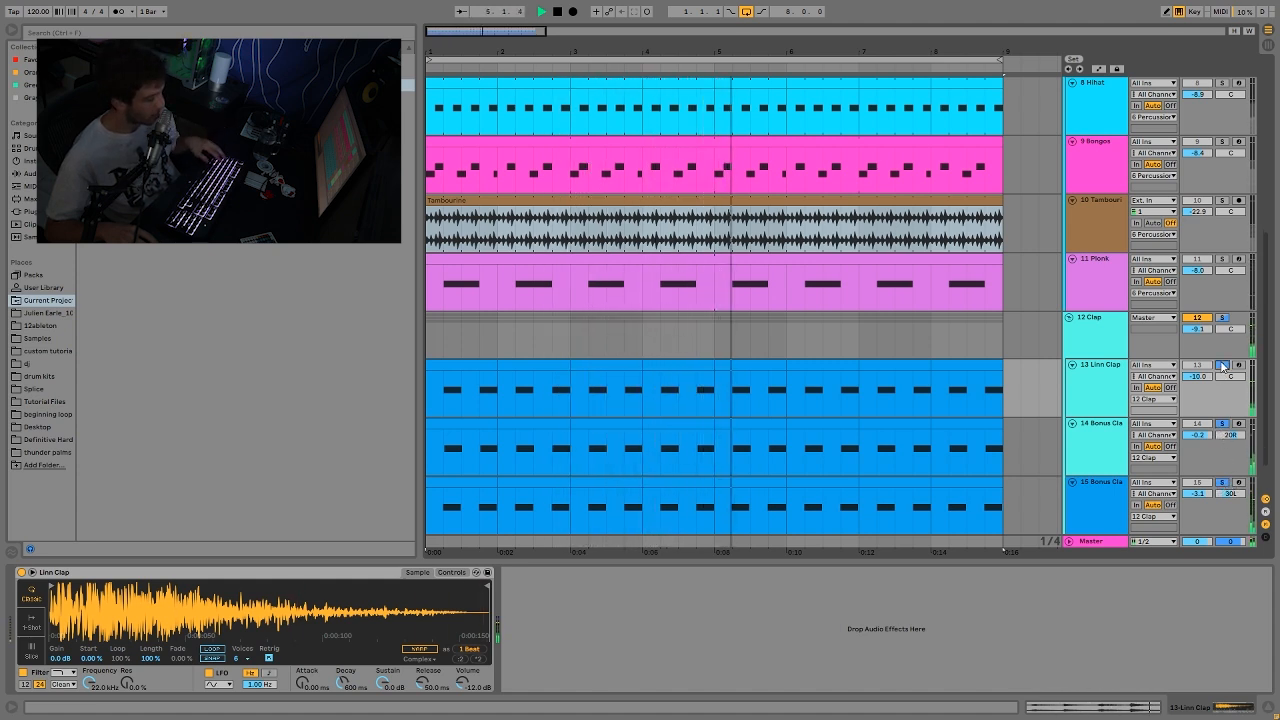
Step: Show the samples of the Linn Clap, Bonus Clap 1 and Bonus Clap 2 tracks in turn
left_click(1098, 402)
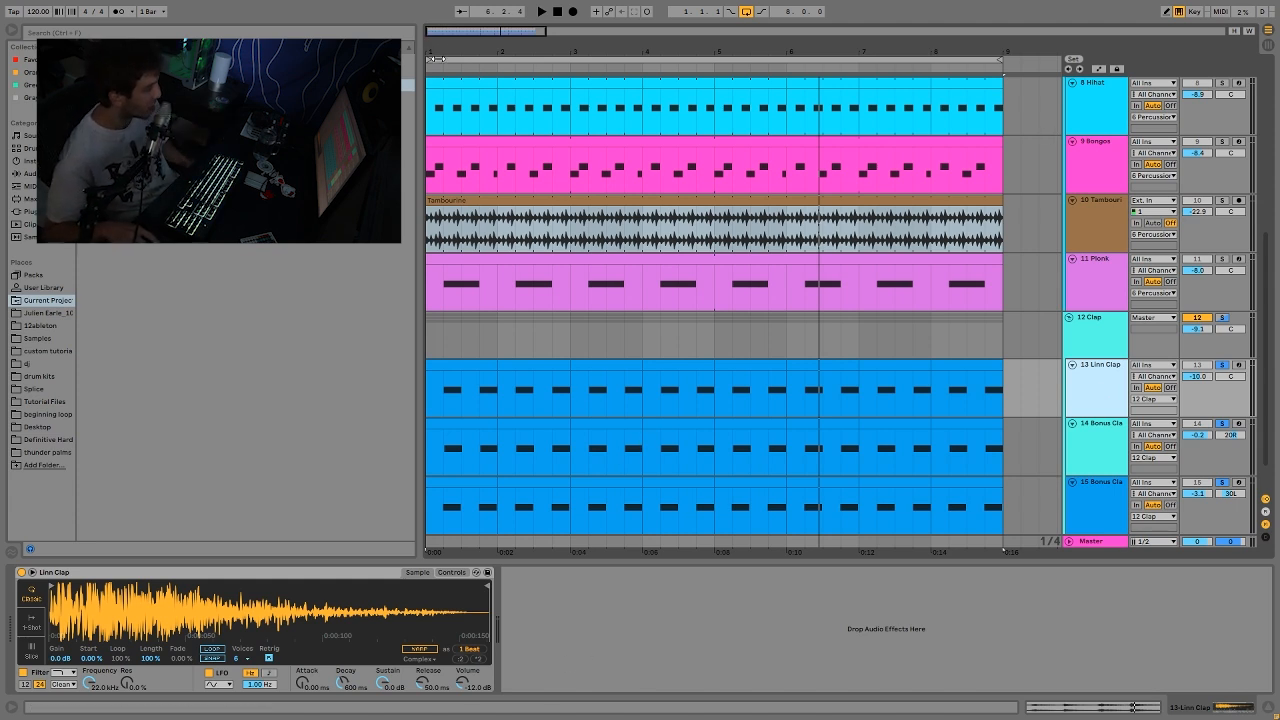
left_click(1106, 432)
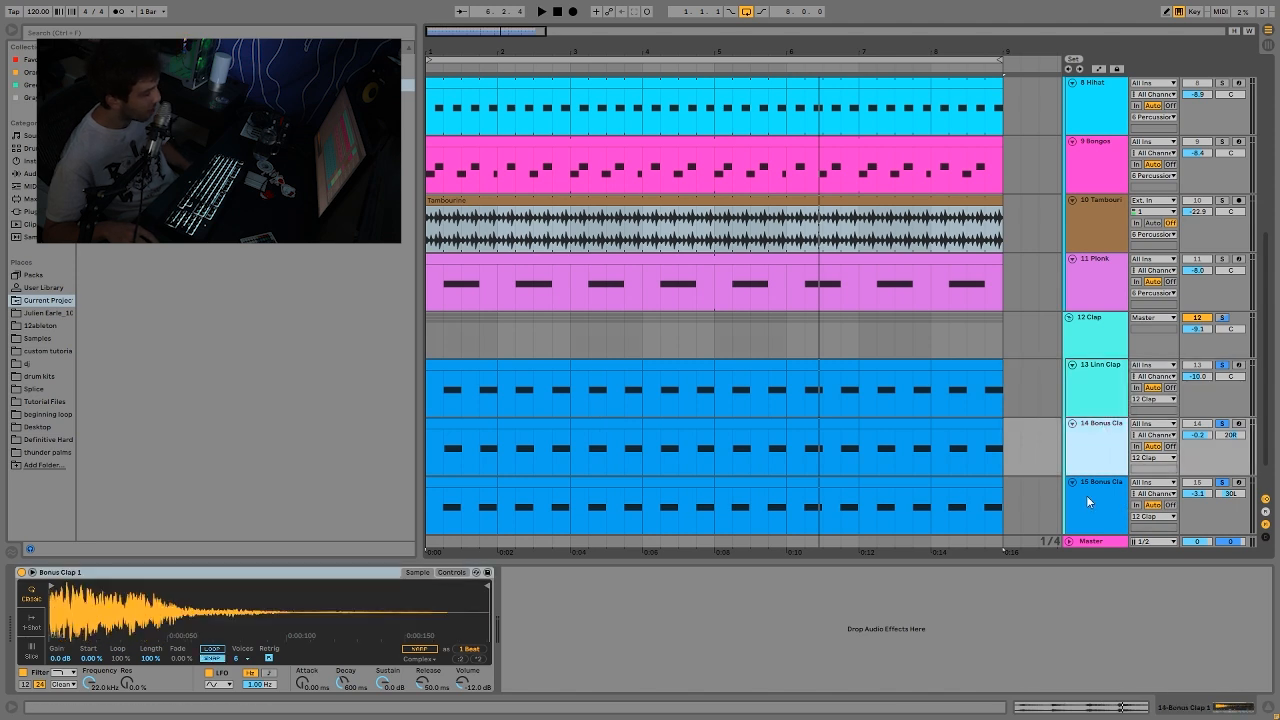
left_click(1086, 495)
Step: Examine the start offsets of the first clap note on the Bonus Clap 2, Linn Clap and Bonus Clap 1 tracks
mouse_move(442, 50)
left_mouse_down()
mouse_move(442, 210)
mouse_move(426, 48)
left_mouse_up()
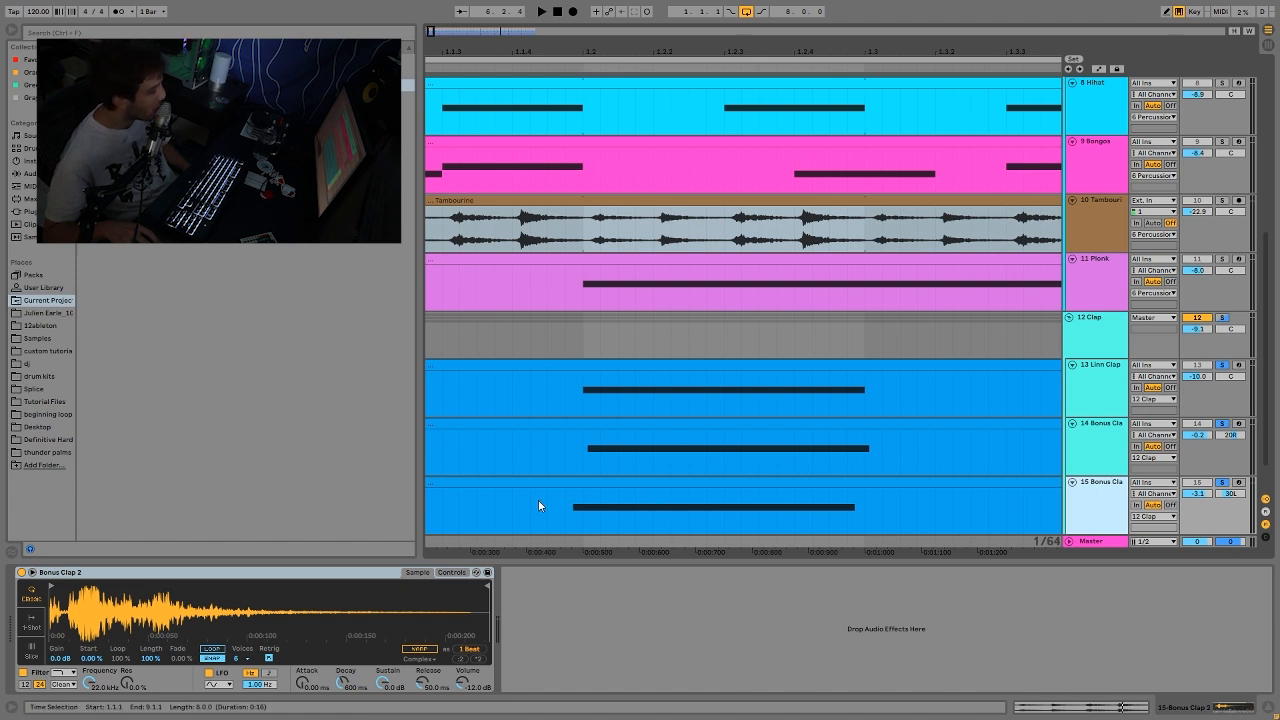
left_click_drag(568, 507, 902, 512)
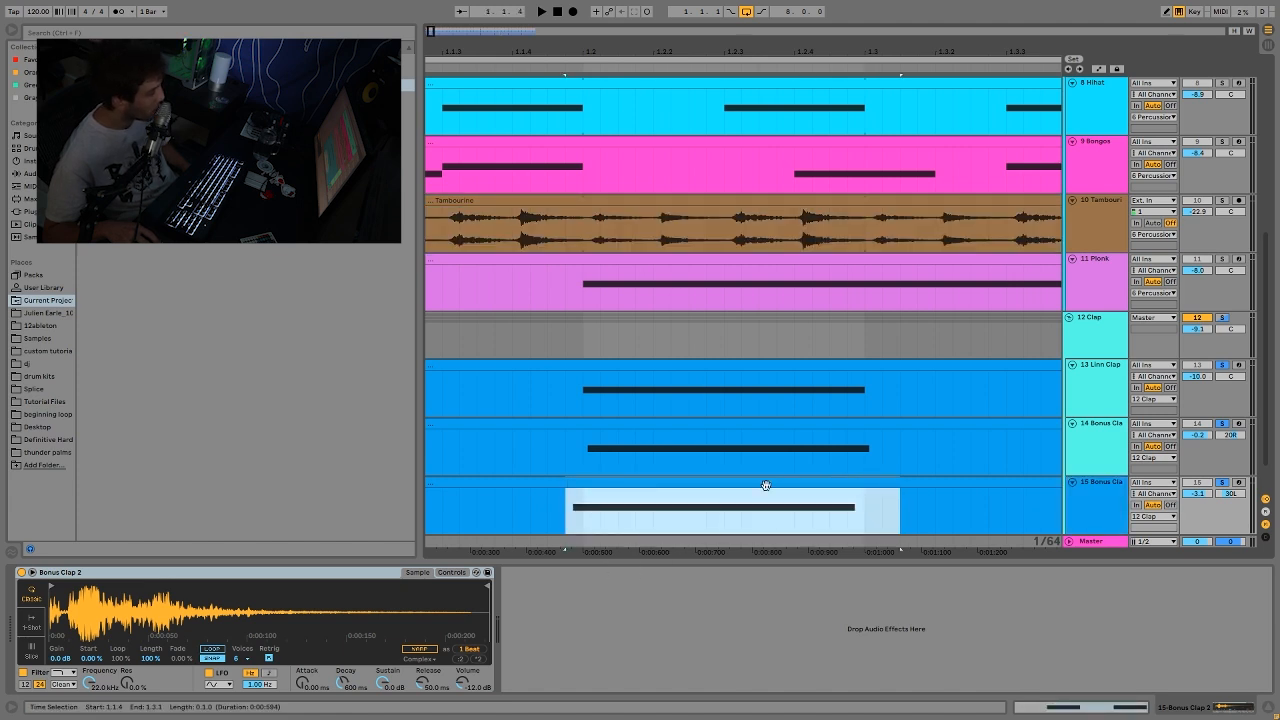
left_click_drag(596, 398, 921, 380)
left_click_drag(580, 460, 900, 455)
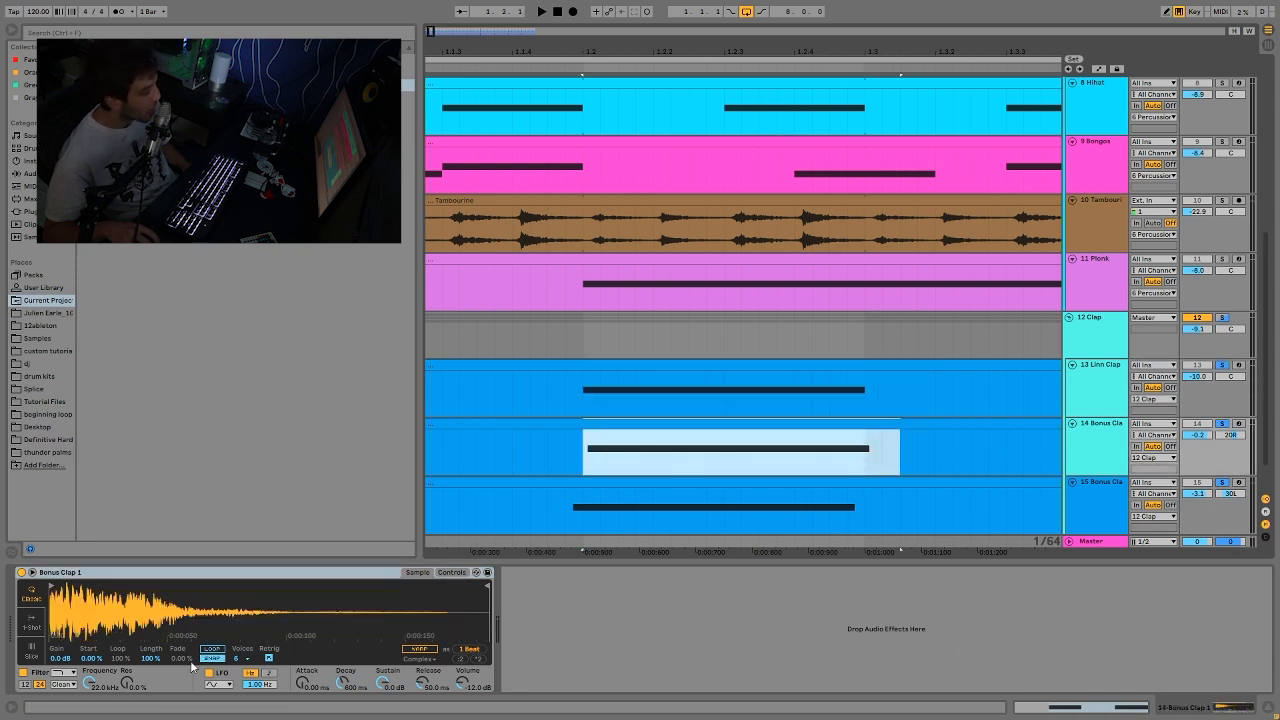
left_click_drag(589, 52, 589, 9)
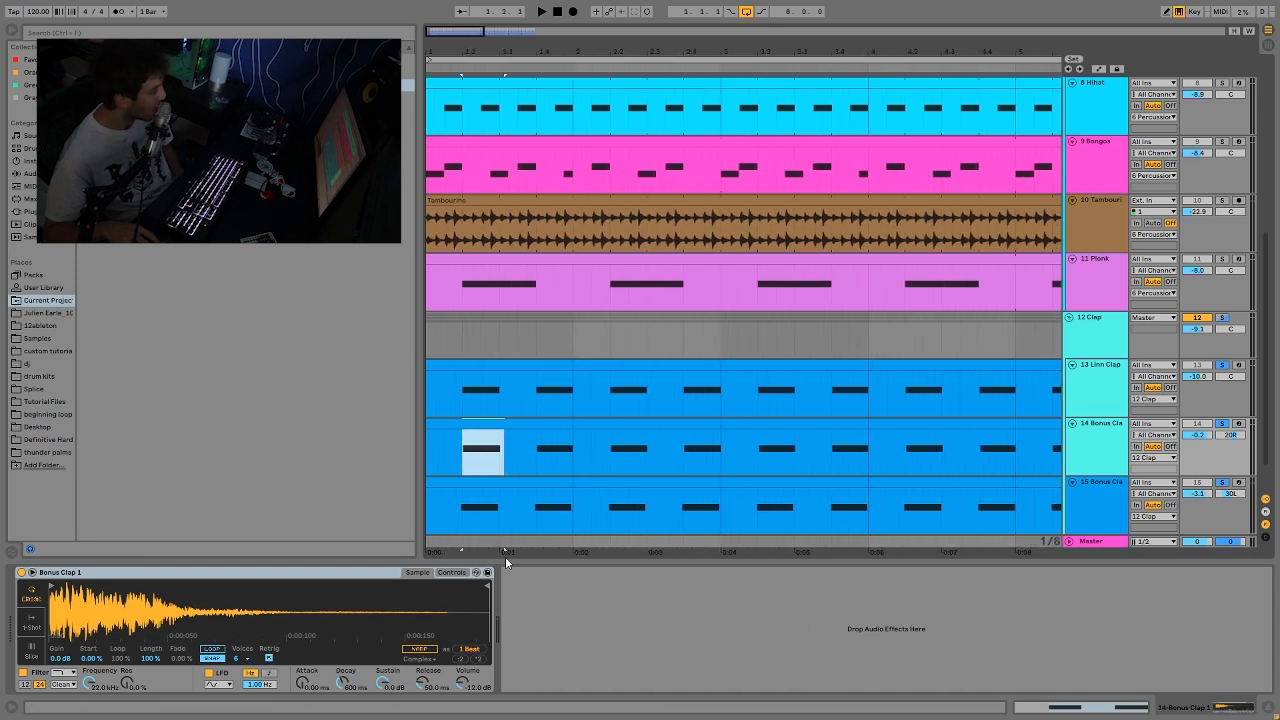
Step: Select the first bar of Bonus Clap 1, listen to the three layered claps from bar 1, and show Bonus Clap 1's sample
left_click(534, 418)
key("space")
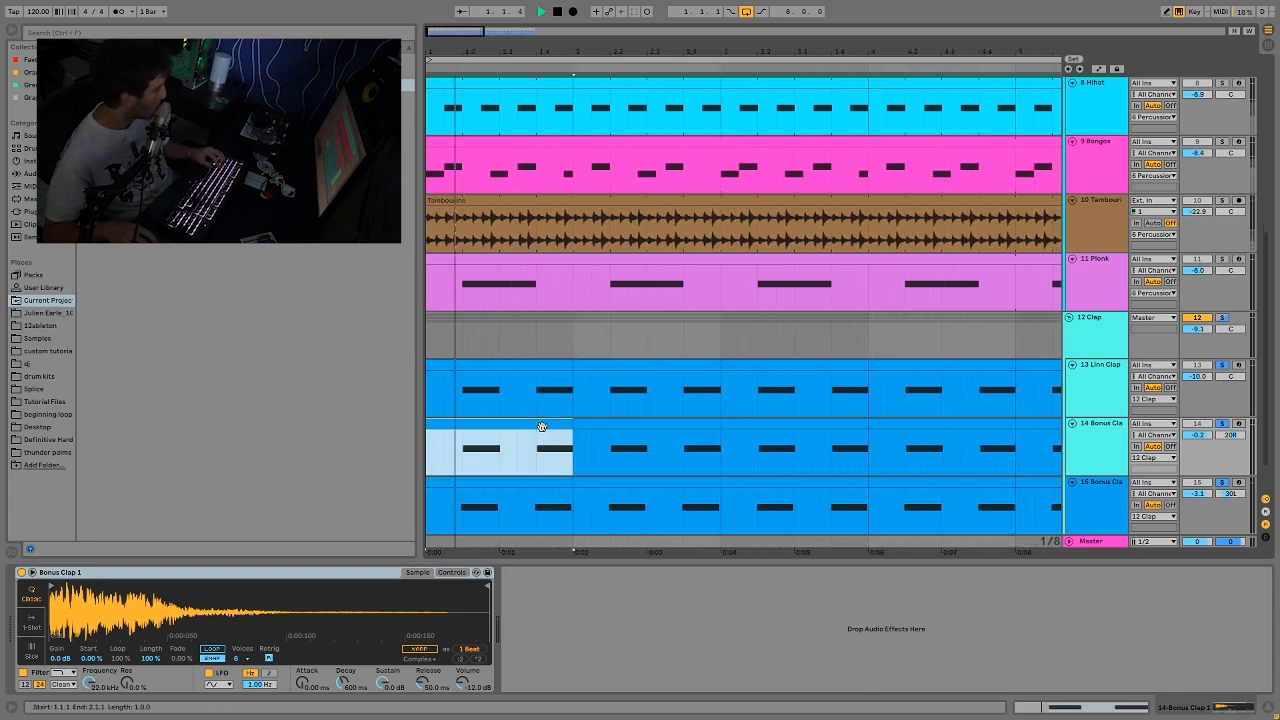
left_click(1109, 435)
key("space")
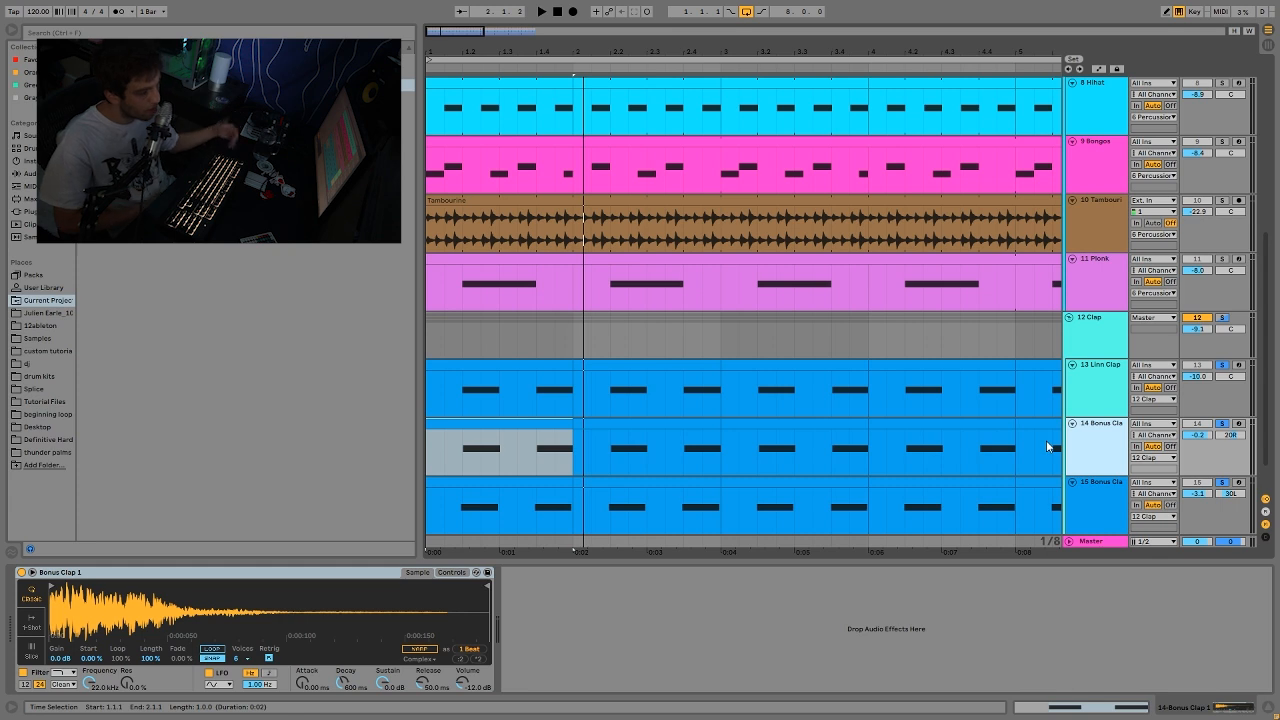
Step: Show the Clap group's Reverb and Drum Buss, replace the single clap solos with the whole group, and listen from bar 1
key("space")
left_click(1122, 338)
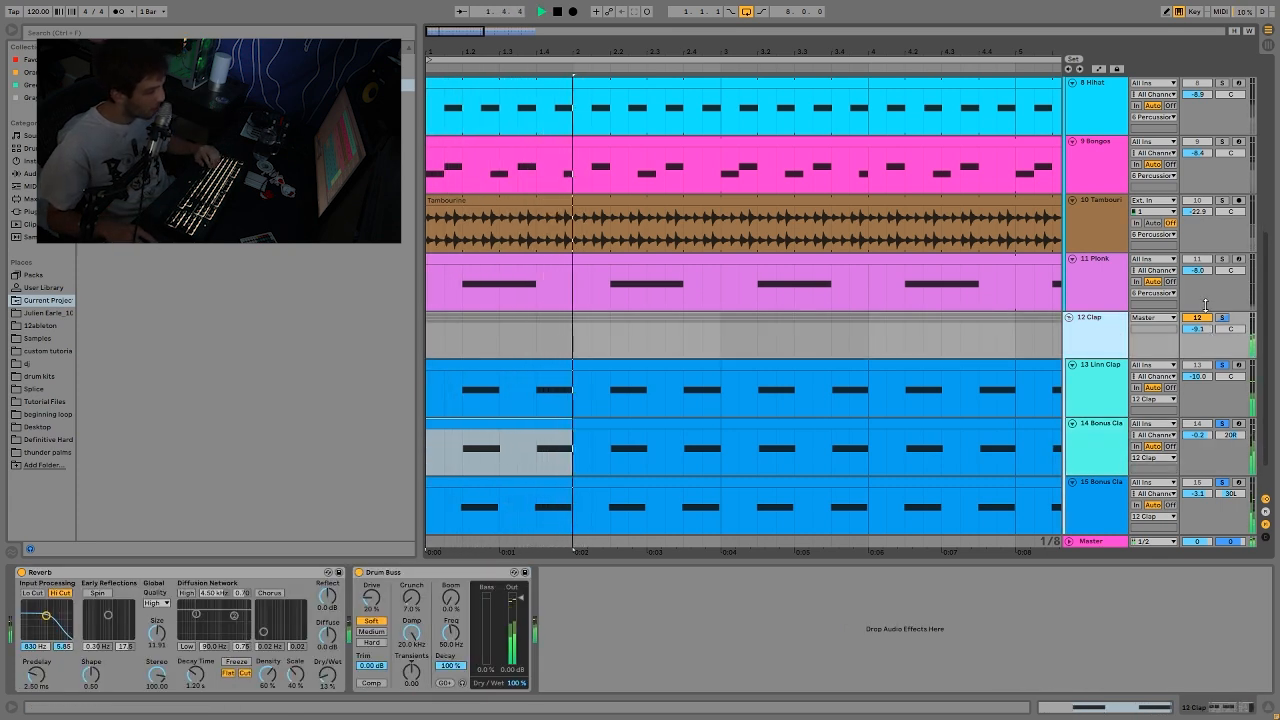
left_click(1222, 318)
key("space")
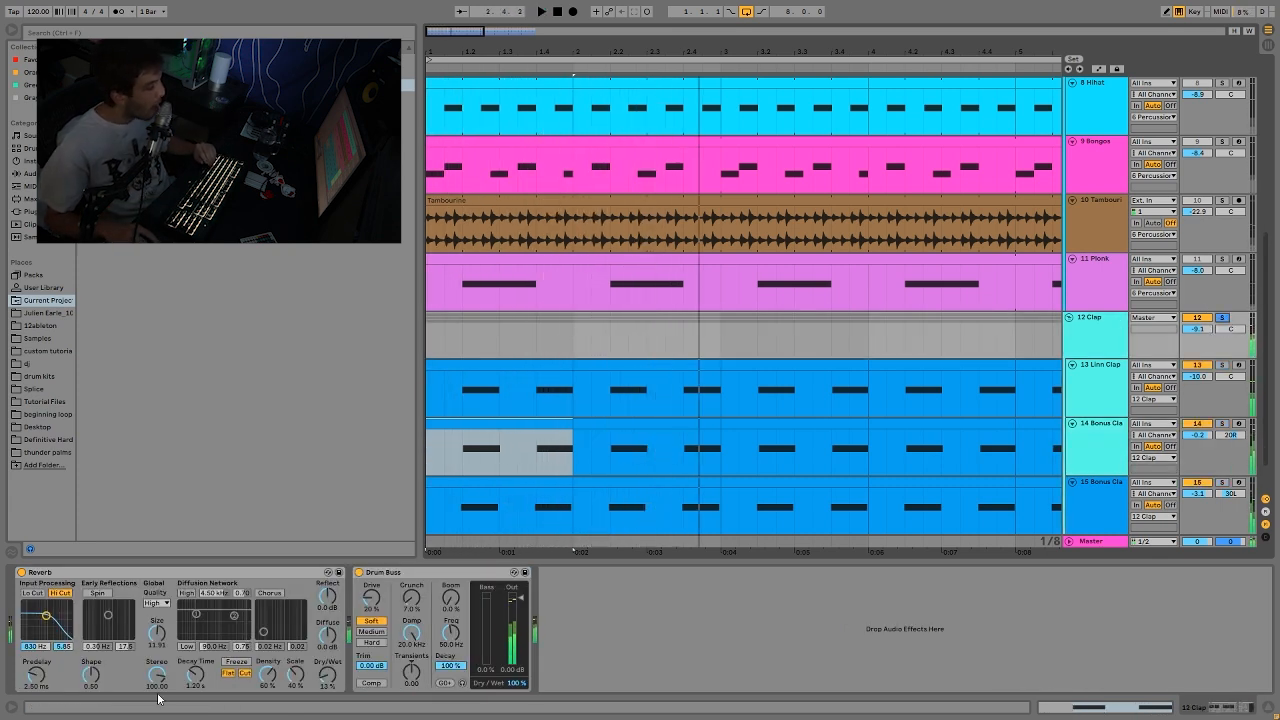
key("space")
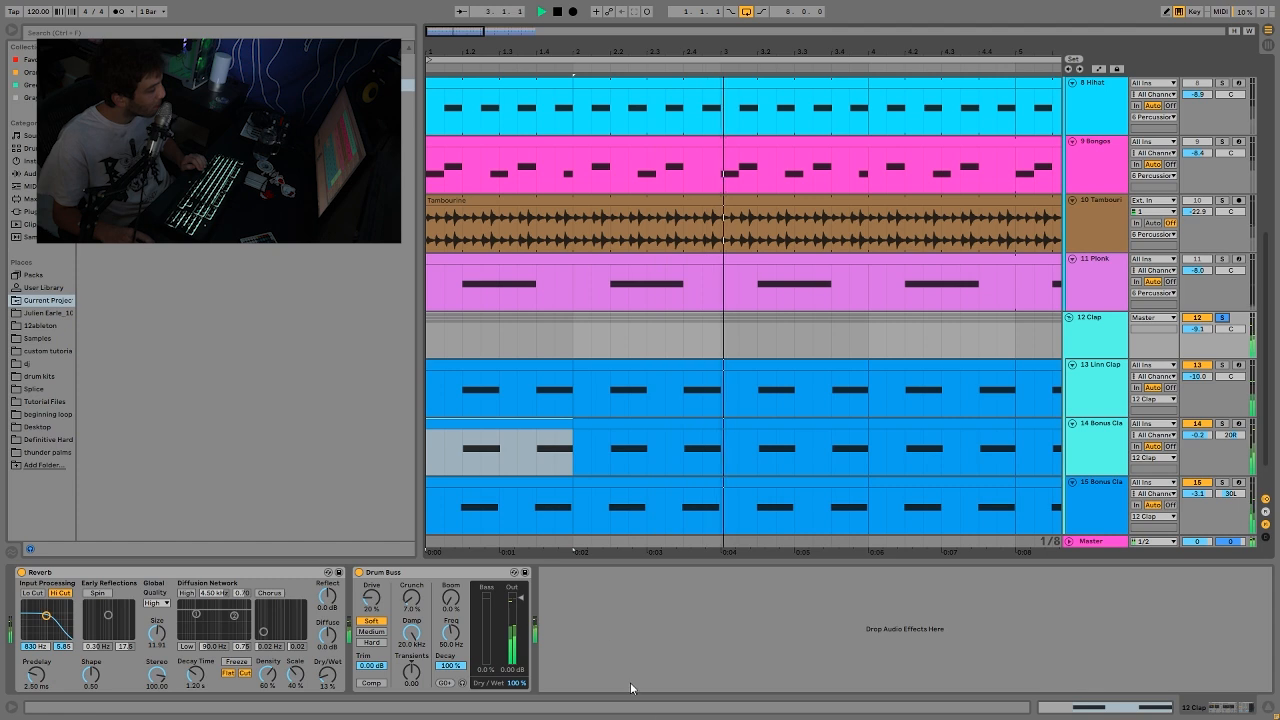
key("space")
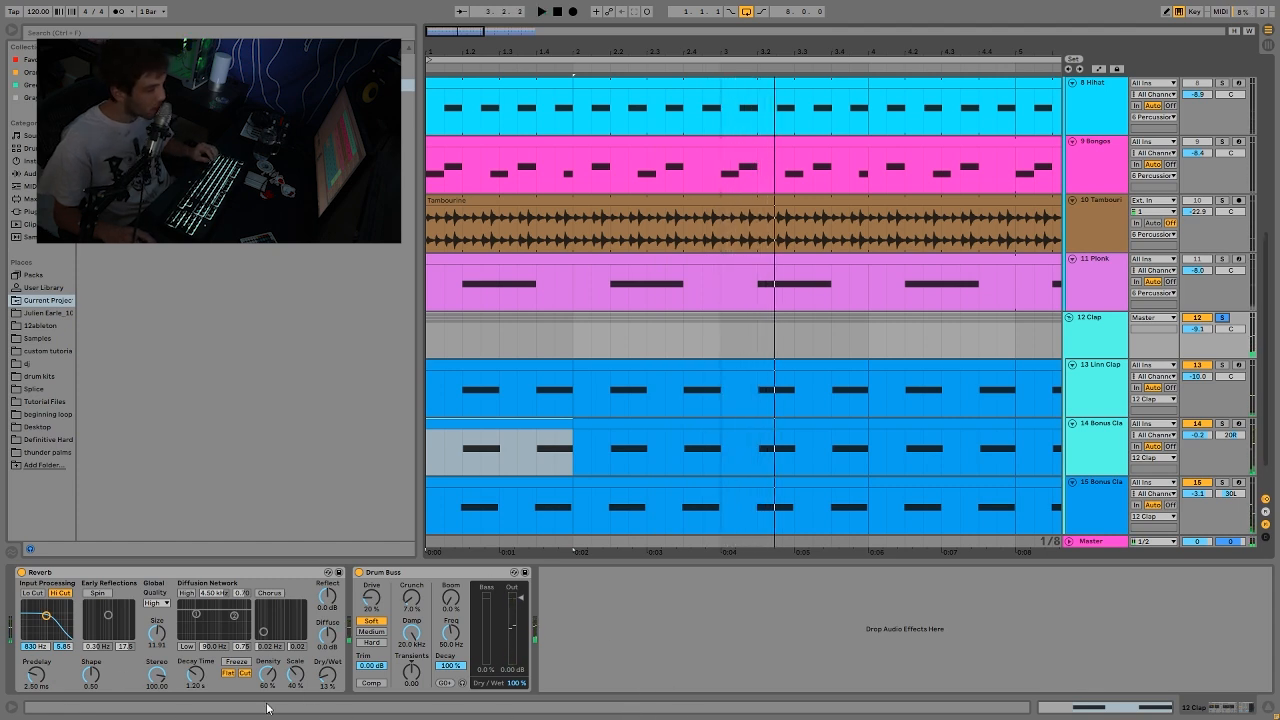
Step: Solo the Epiano track, play it from bar 1, unfold it, and open its MIDI clip's notes
scroll(870, 420, "down", 2)
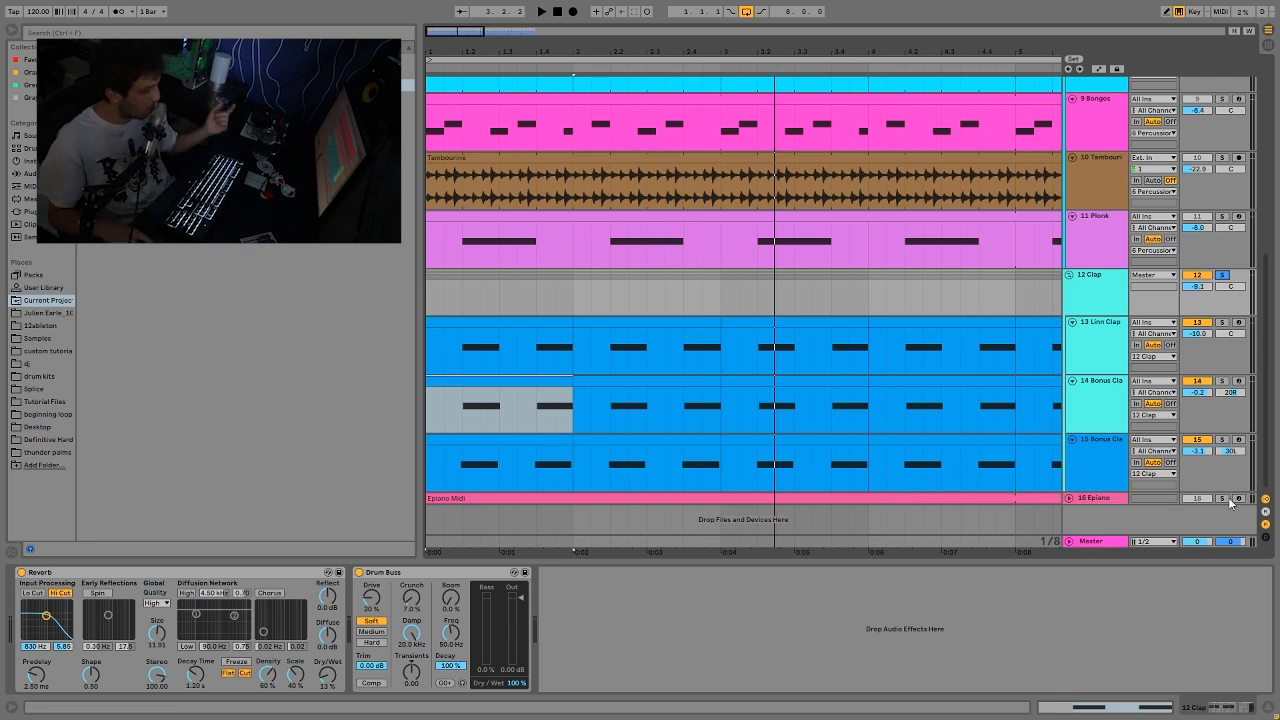
left_click(1105, 501)
key("space")
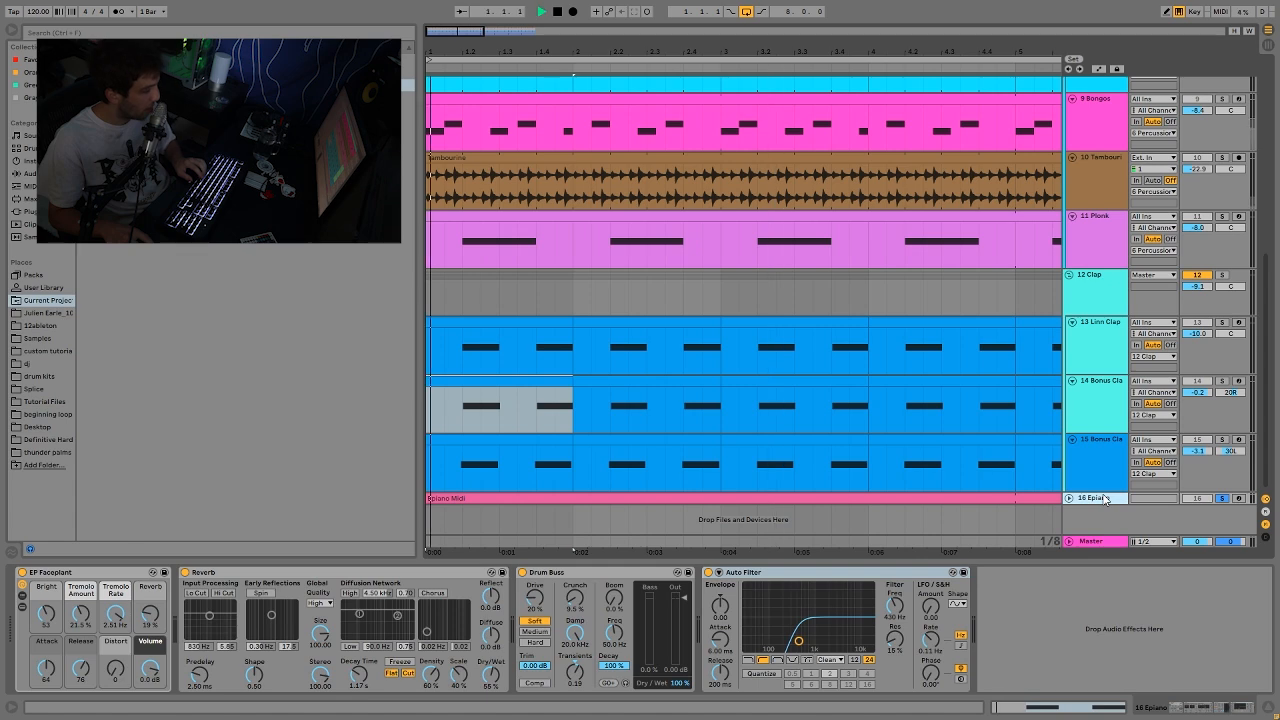
key("u")
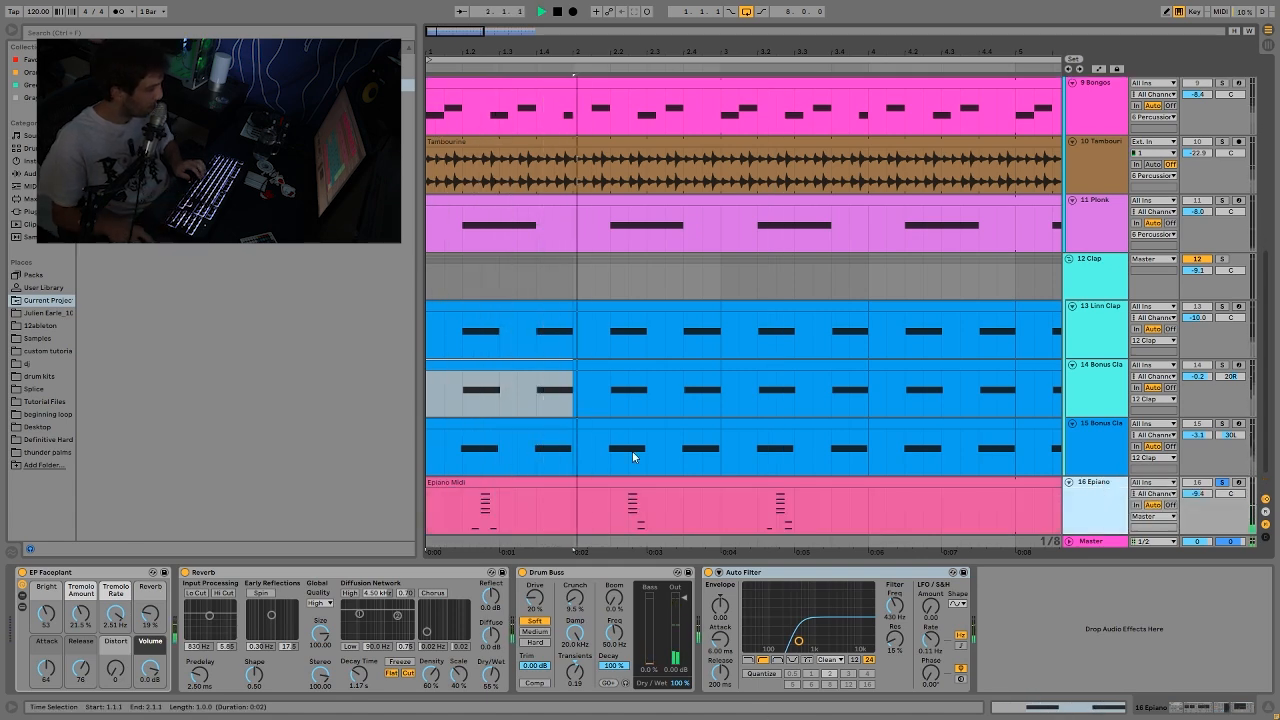
double_click(654, 481)
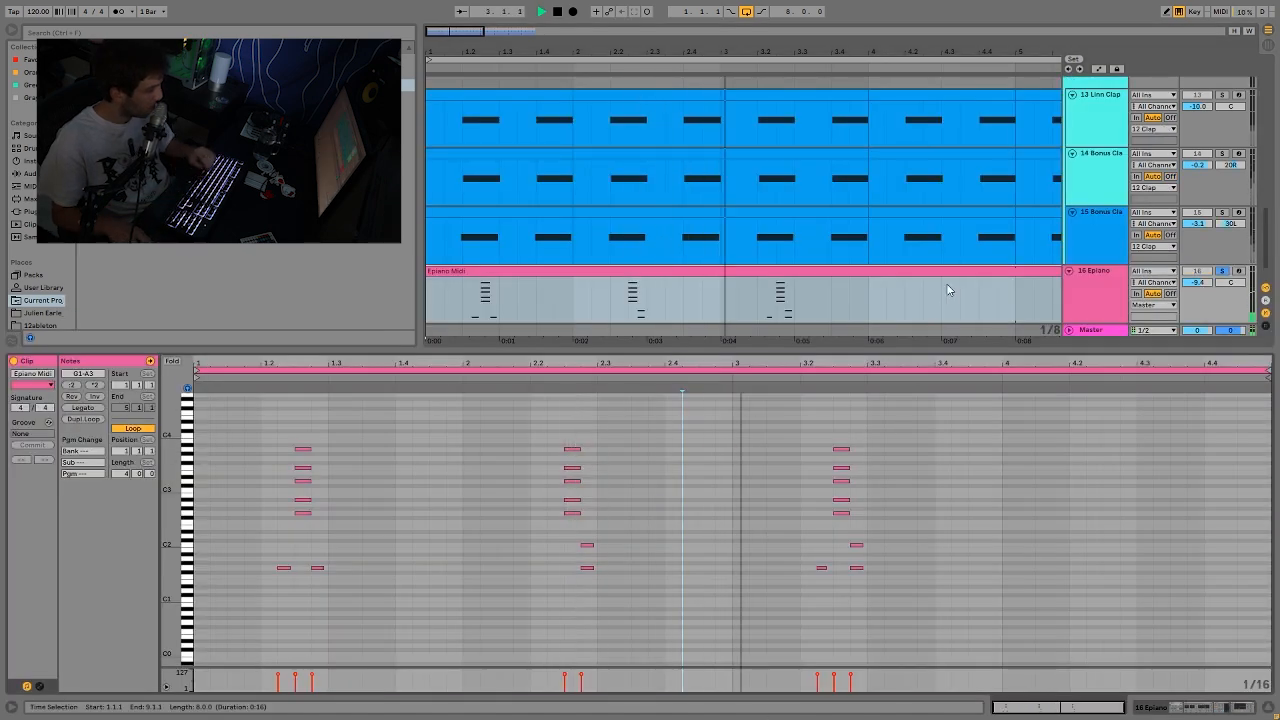
Step: Examine the Epiano clip's notes, marking the low notes around each of the three chords
scroll(961, 263, "up", 2)
scroll(961, 263, "up", 1)
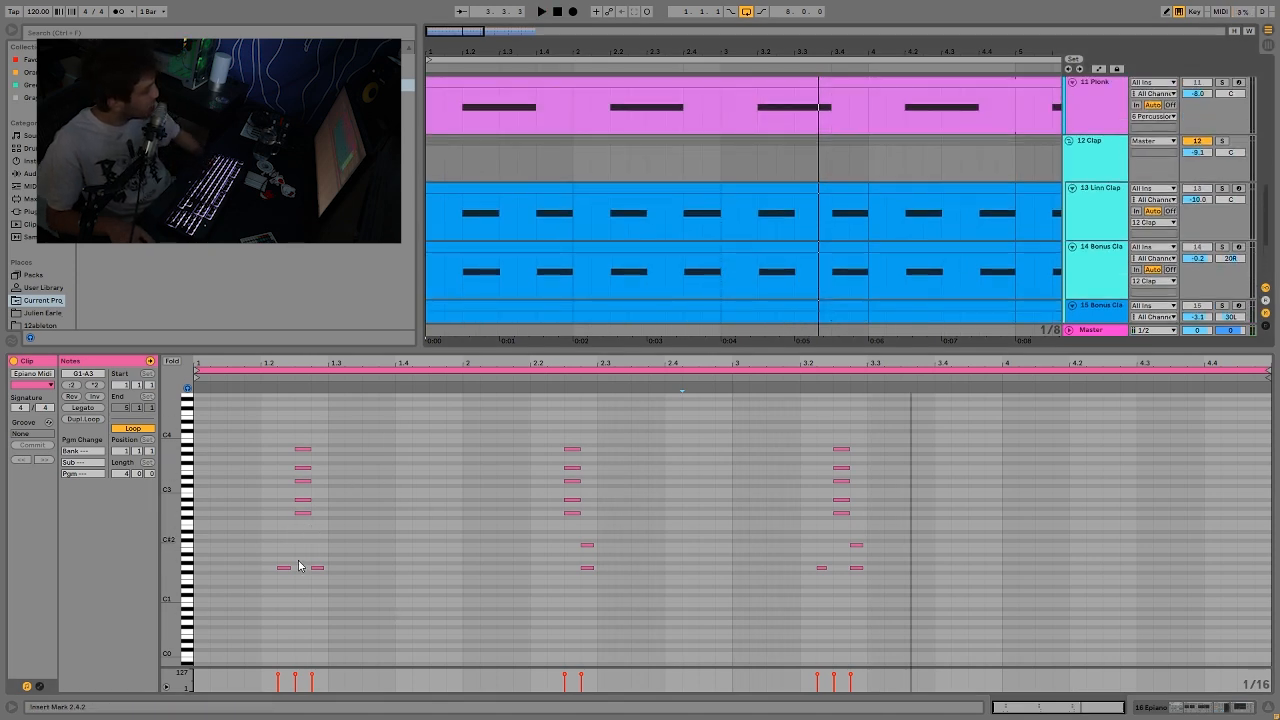
scroll(788, 250, "up", 10)
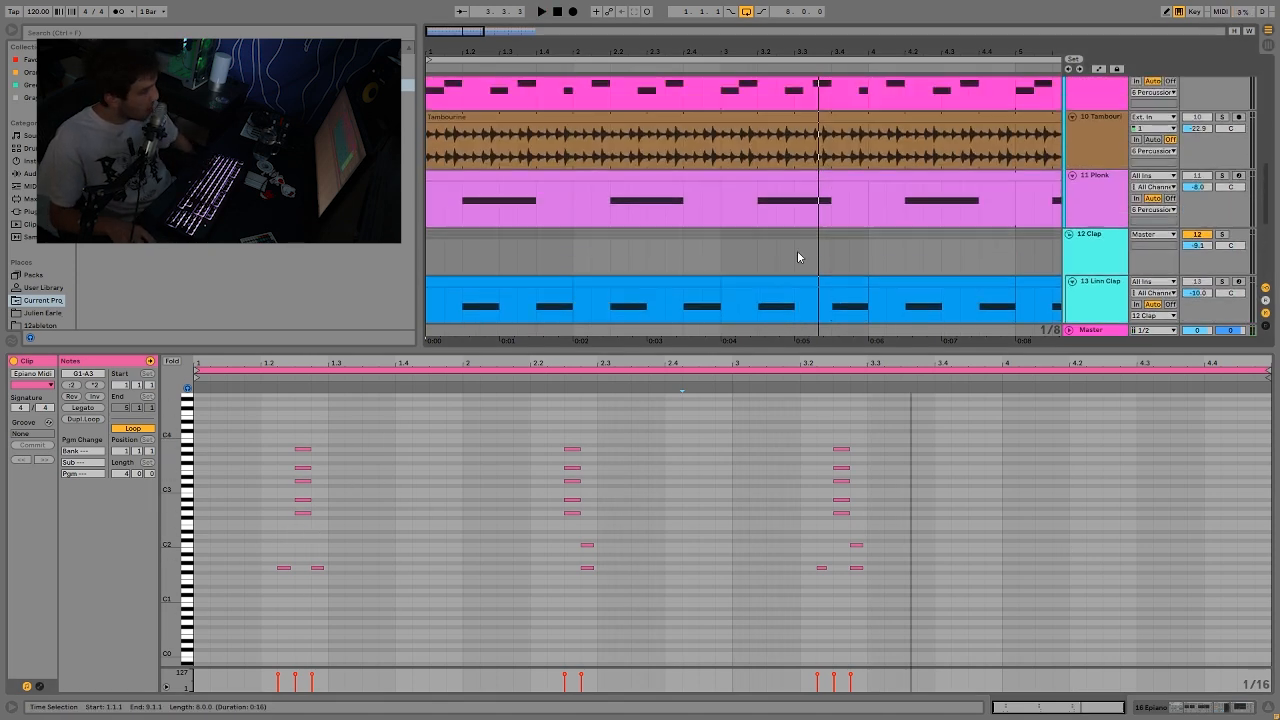
scroll(894, 182, "down", 12)
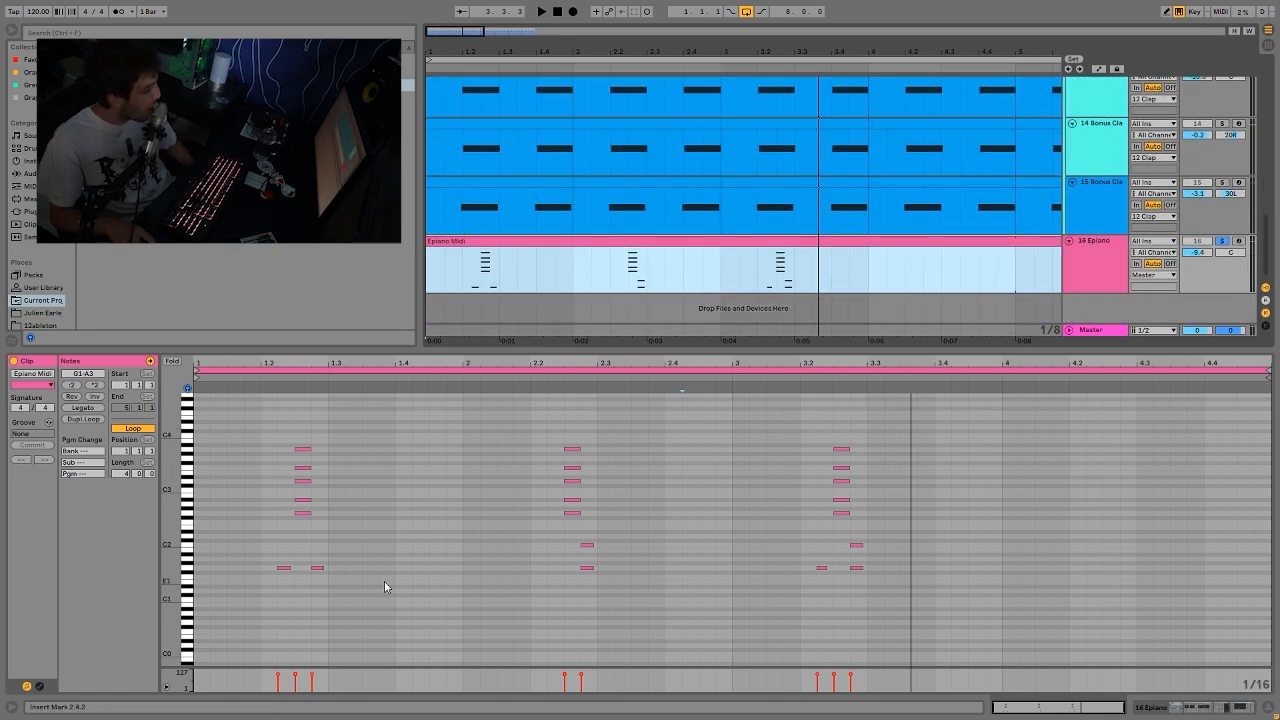
left_click_drag(276, 544, 358, 605)
left_click(563, 543)
left_click_drag(562, 540, 609, 615)
left_click_drag(868, 522, 857, 665)
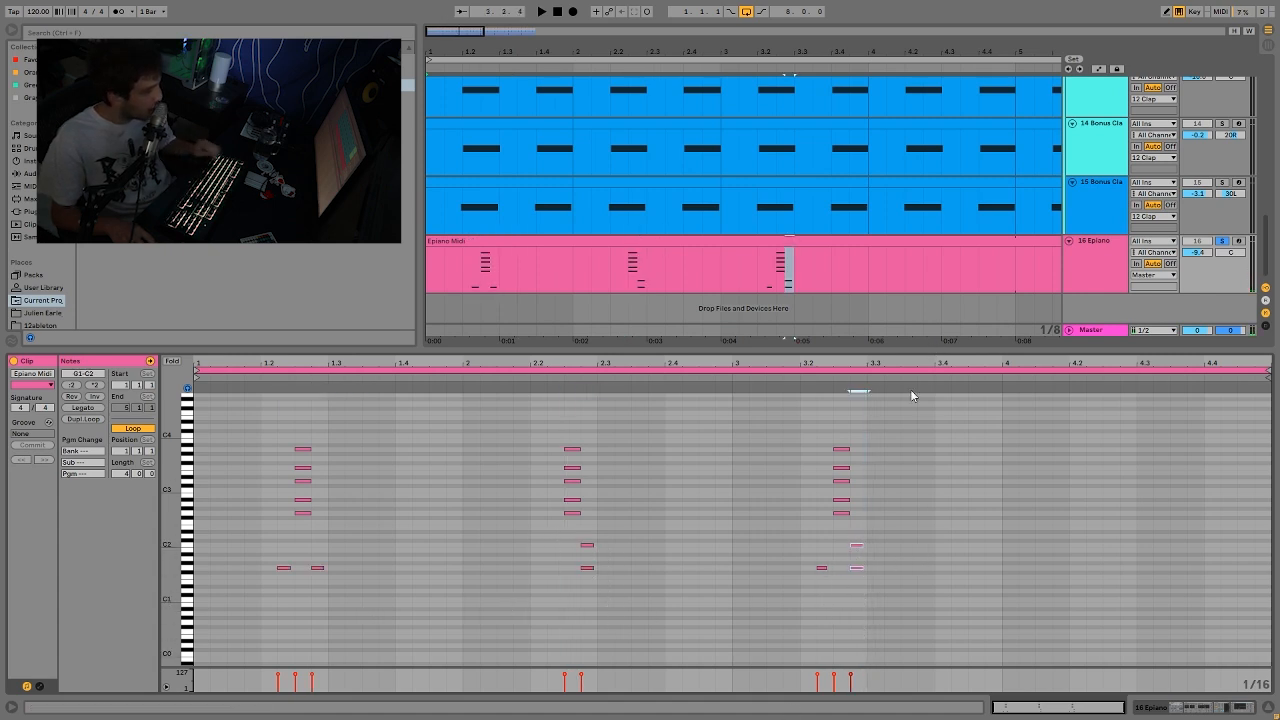
Step: Listen to the third Epiano chord on its own, clear the solo, and play the full mix from bar 3
left_click(748, 287)
key("space")
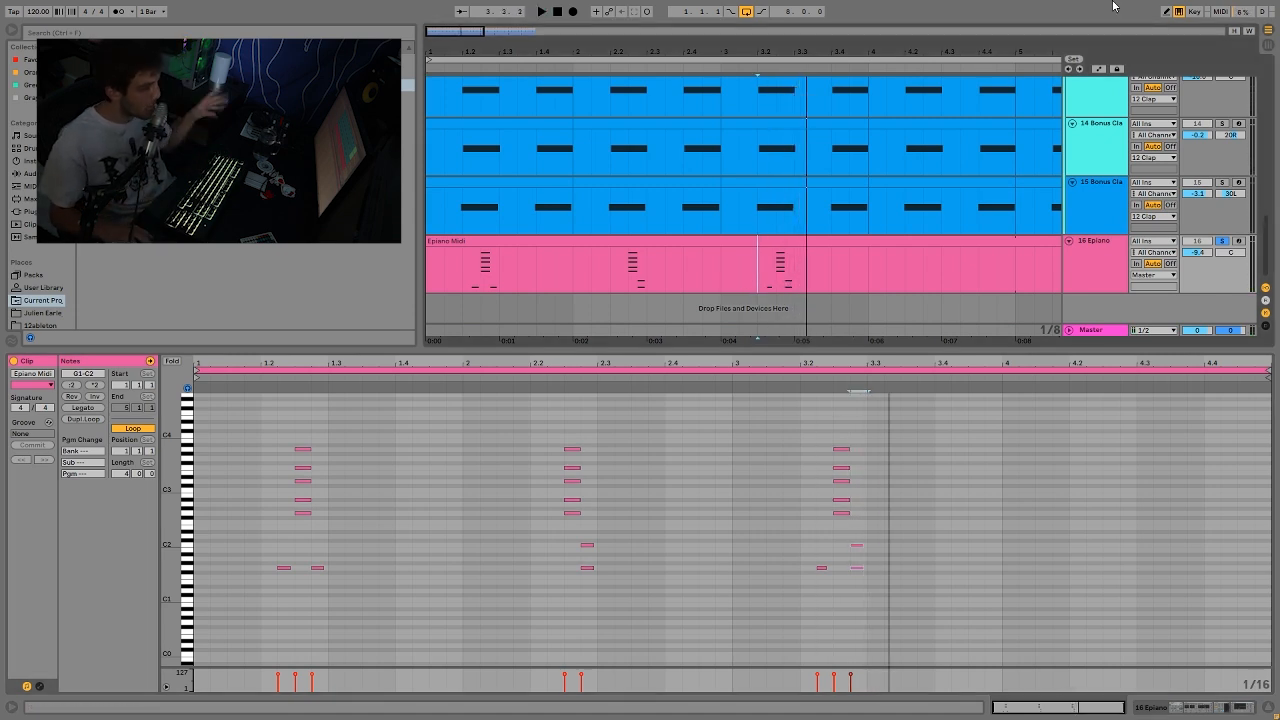
left_click(1221, 241)
key("space")
left_click(717, 272)
key("space")
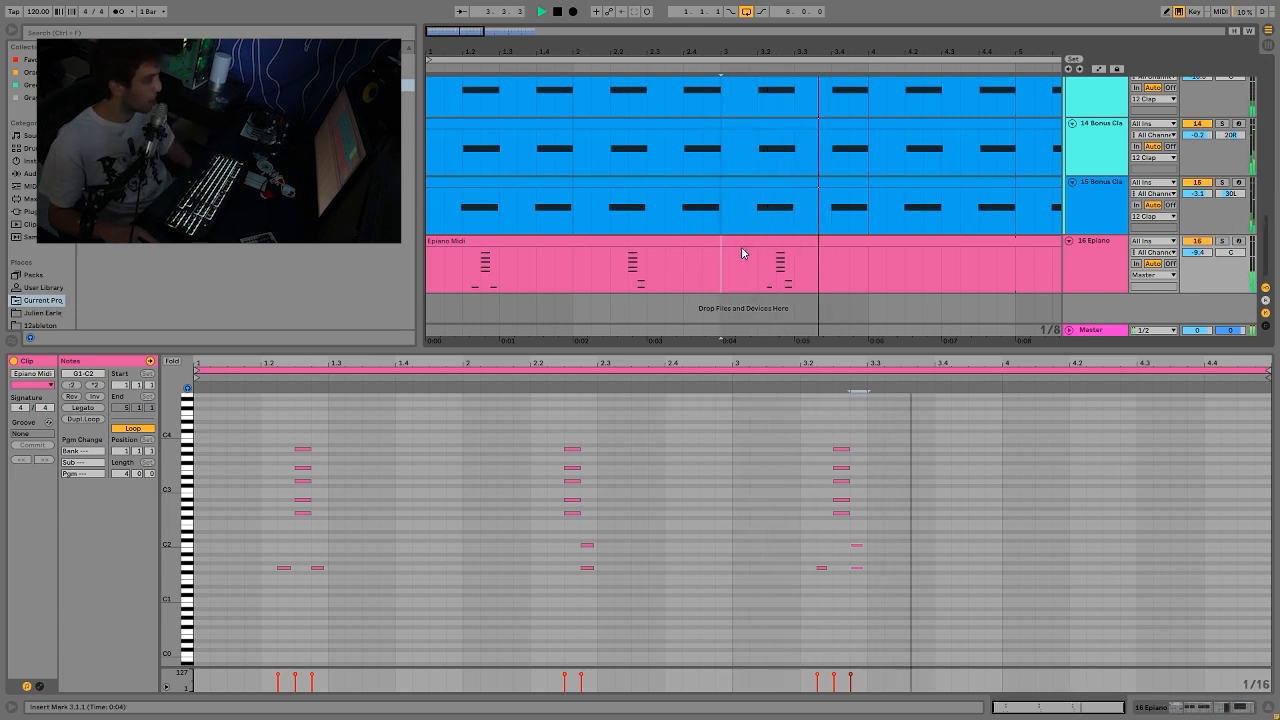
key("space")
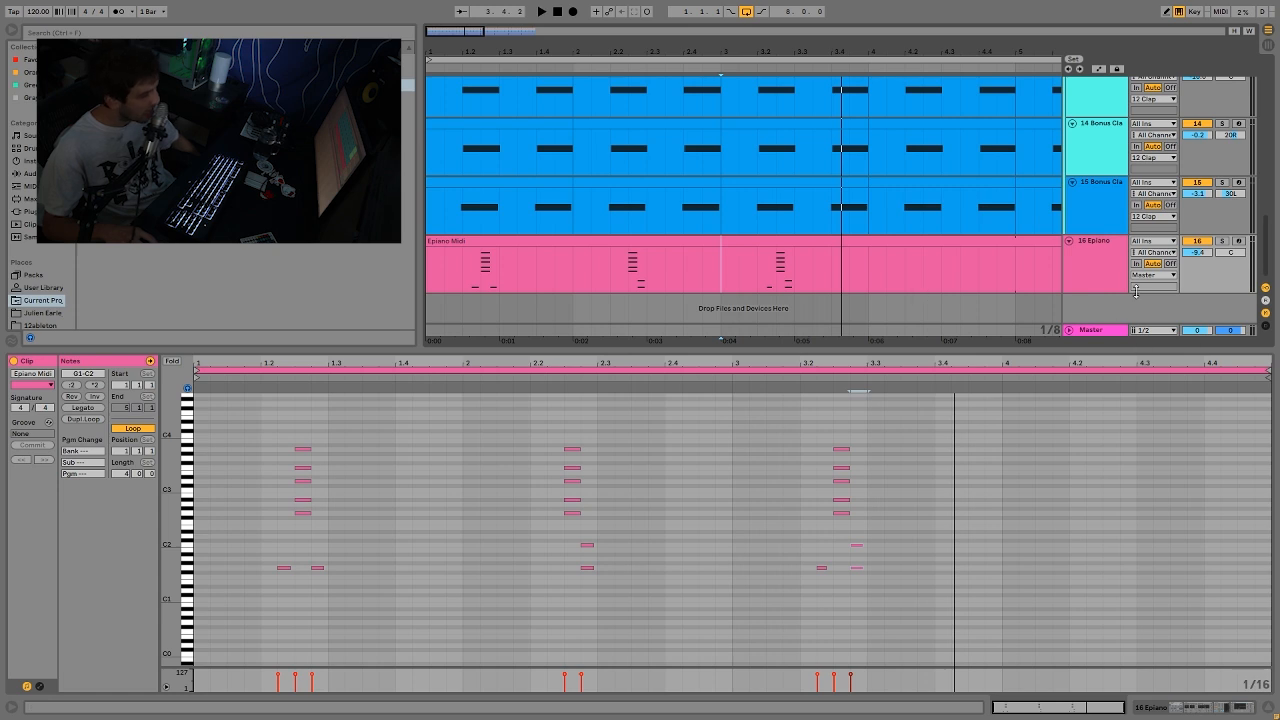
Step: Show the Epiano track's device chain, select its MIDI clip's contents, and play the full eight-bar mix
left_click(1092, 273)
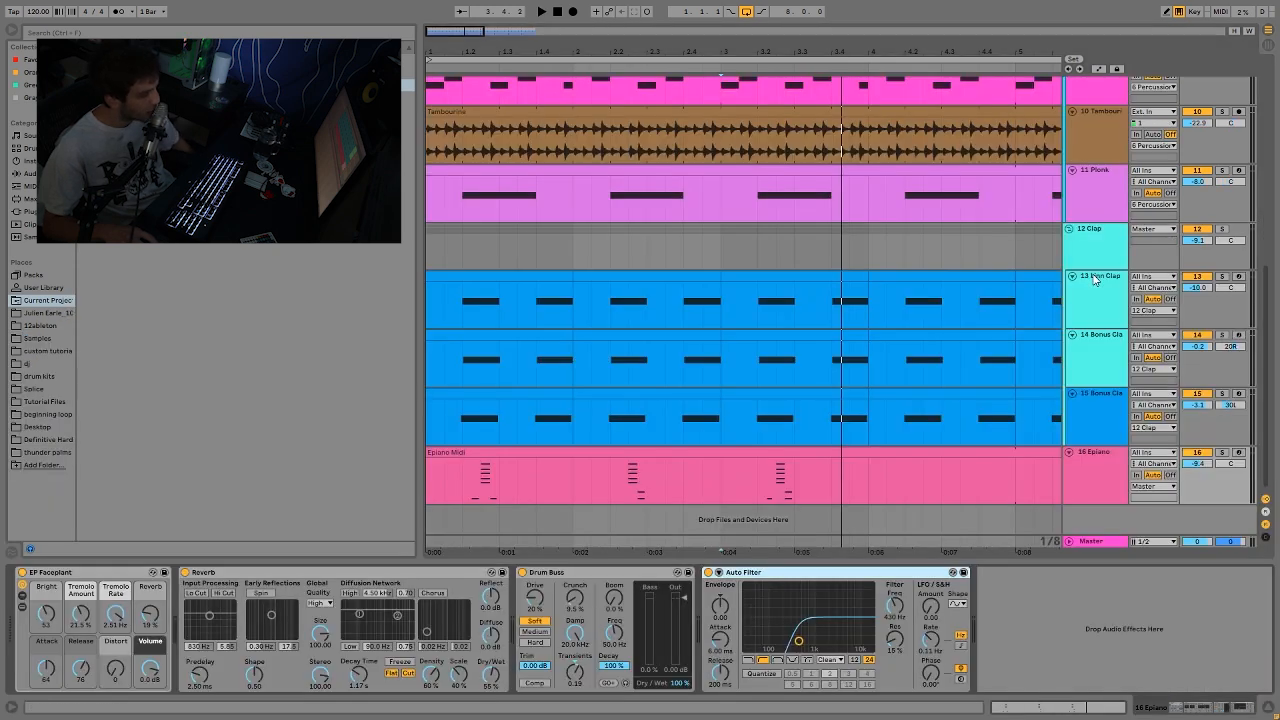
left_click(676, 457)
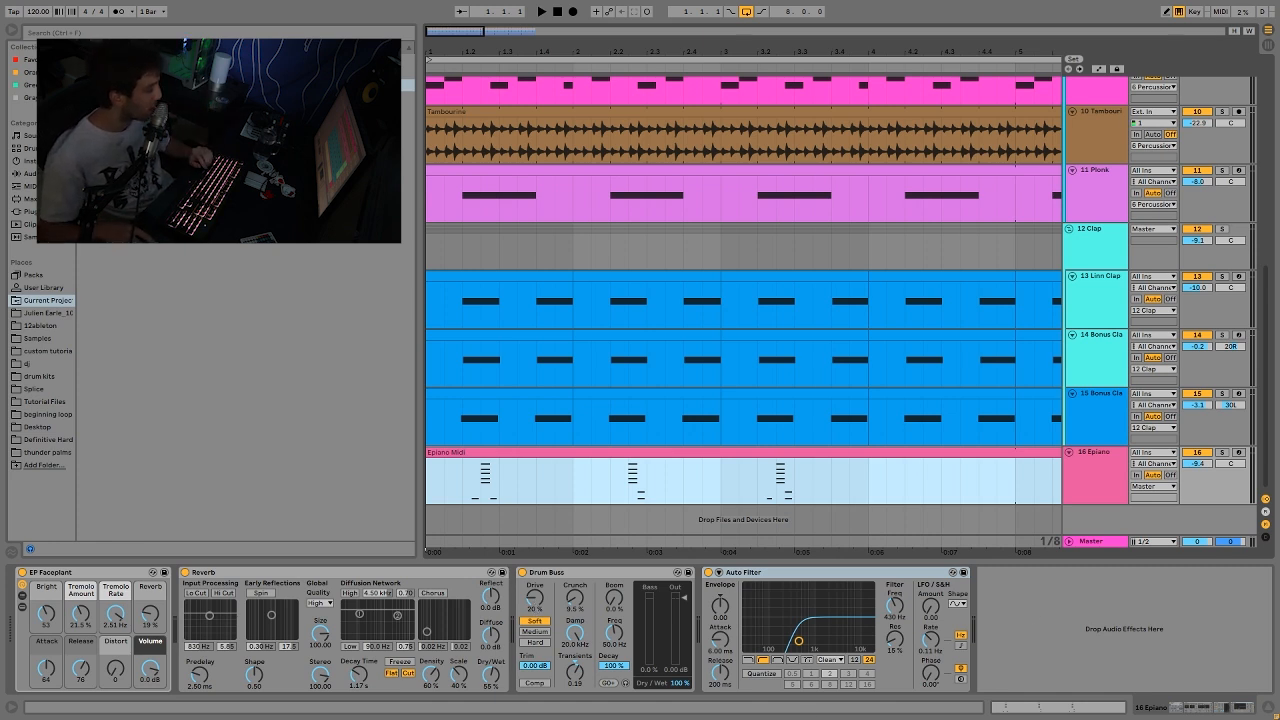
key("space")
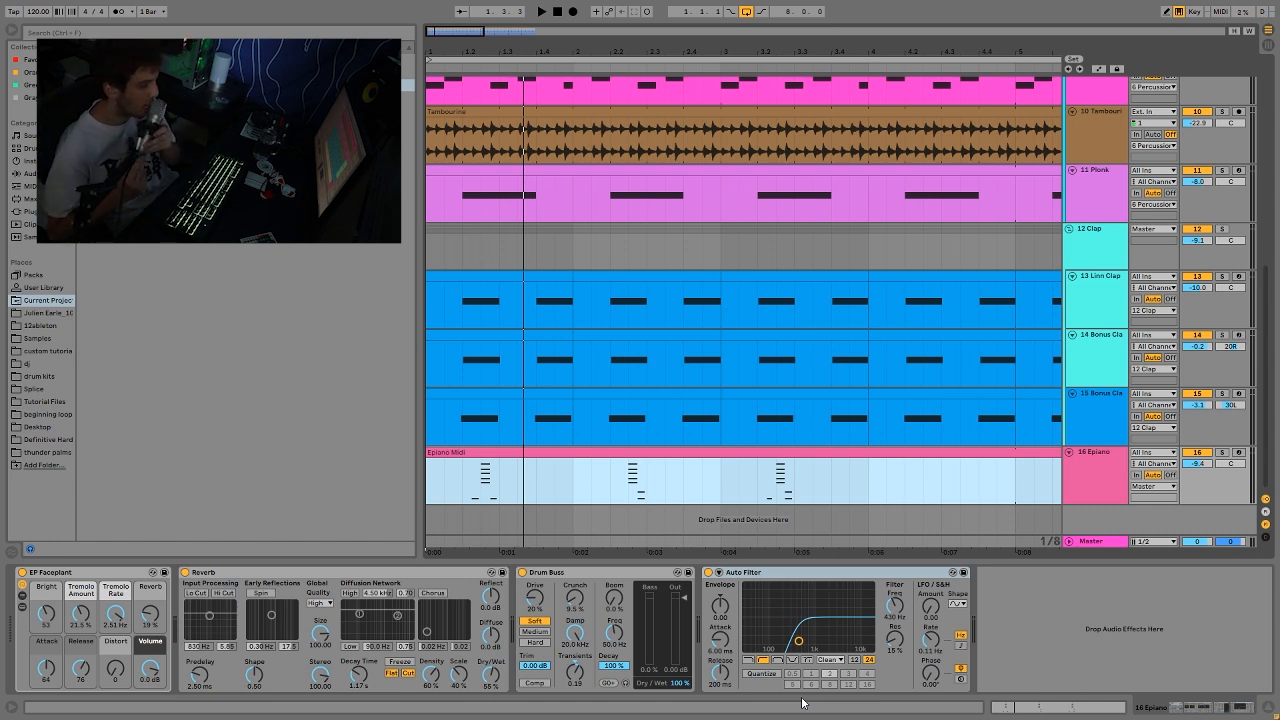
left_click_drag(726, 50, 527, 50)
key("space")
scroll(668, 303, "up", 7)
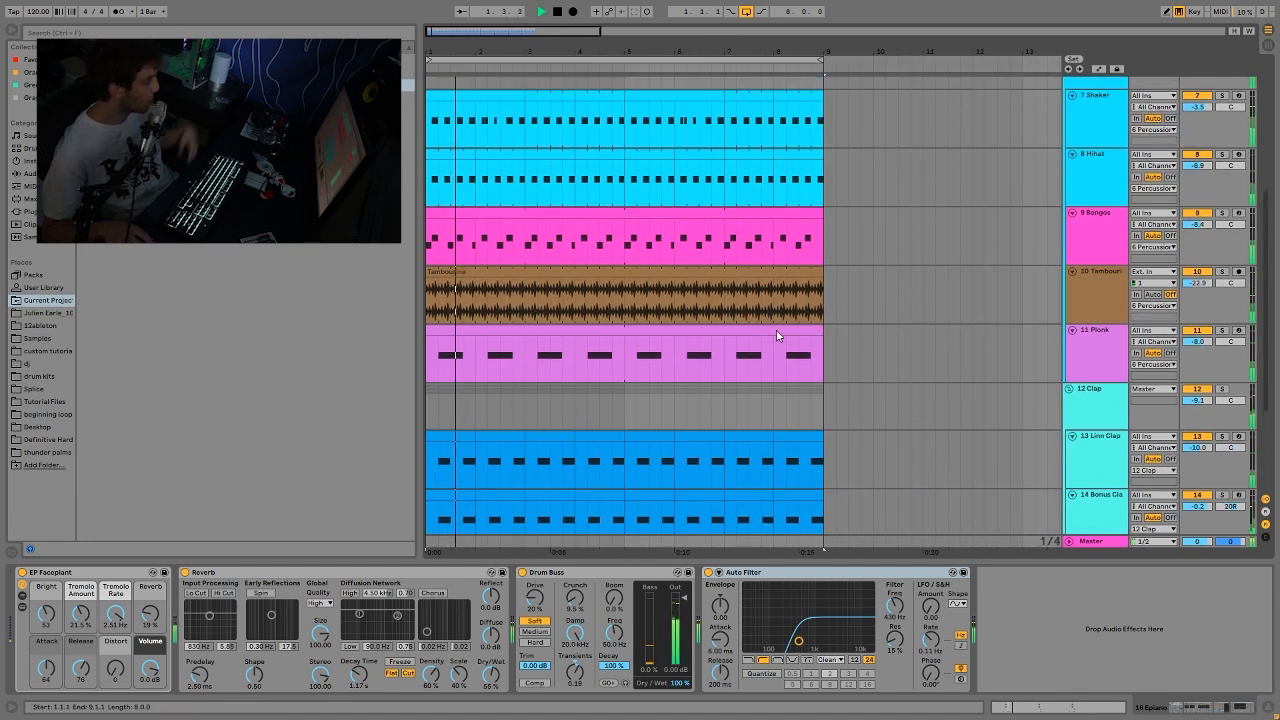
Step: Fold the percussion tracks from Shaker to Plonk, the three individual clap tracks, and the Epiano track
left_click(1104, 287)
key("ctrl+a")
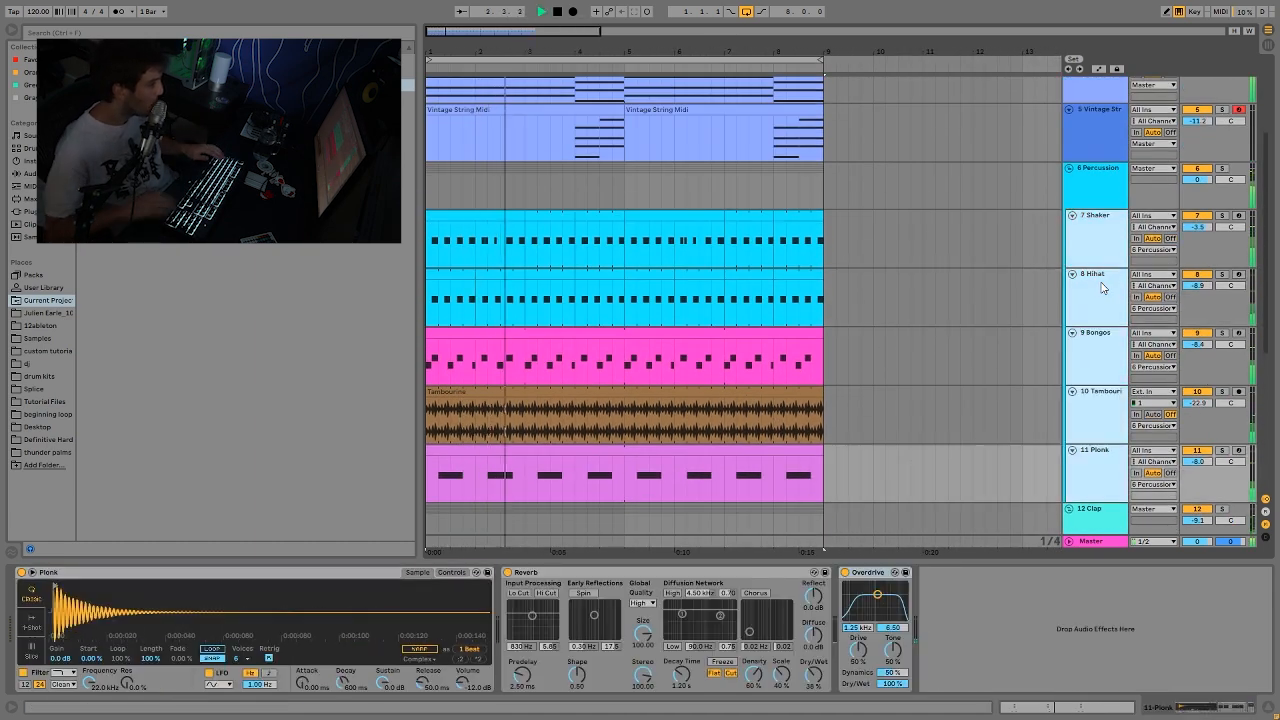
key("u")
left_click(1103, 288)
key("ctrl+a")
key("u")
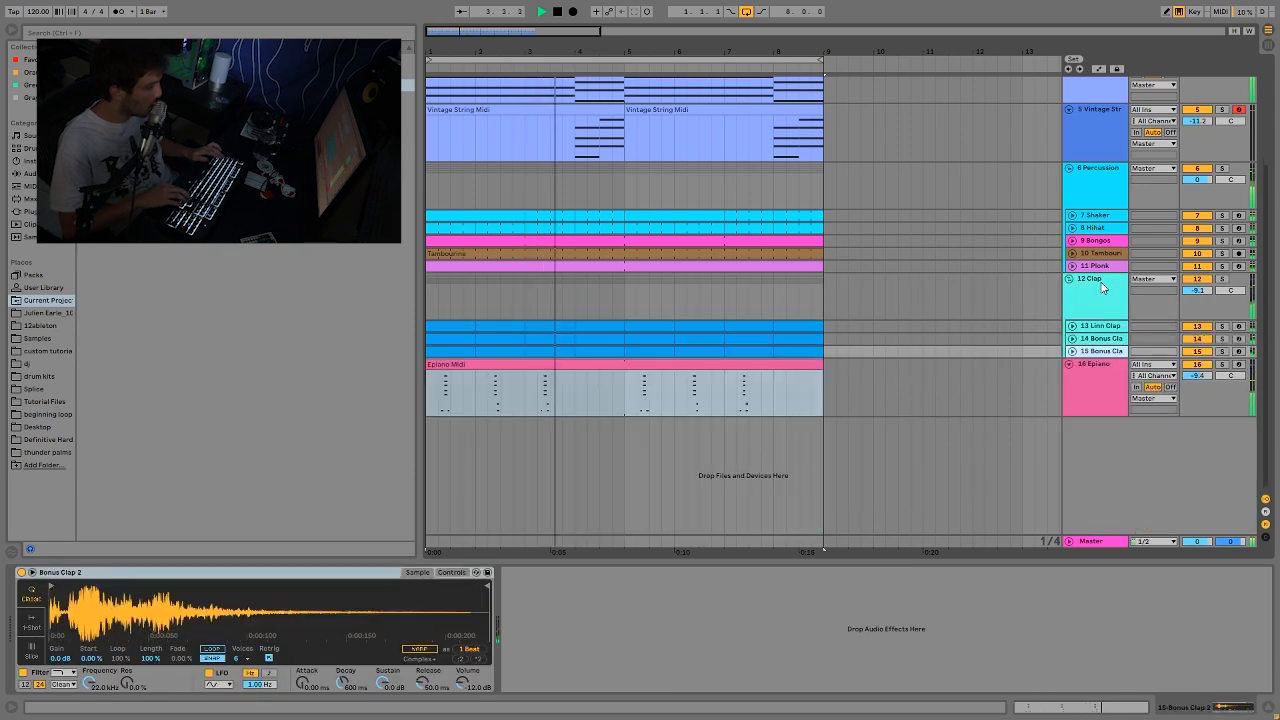
key("Down")
key("u")
Step: Move the track selection up to the Lows group and stop playback
key("Up")
key("Up")
key("Up")
key("Up")
key("Up")
key("Up")
key("Up")
key("Up")
key("Up")
key("Up")
key("Up")
key("Up")
key("Up")
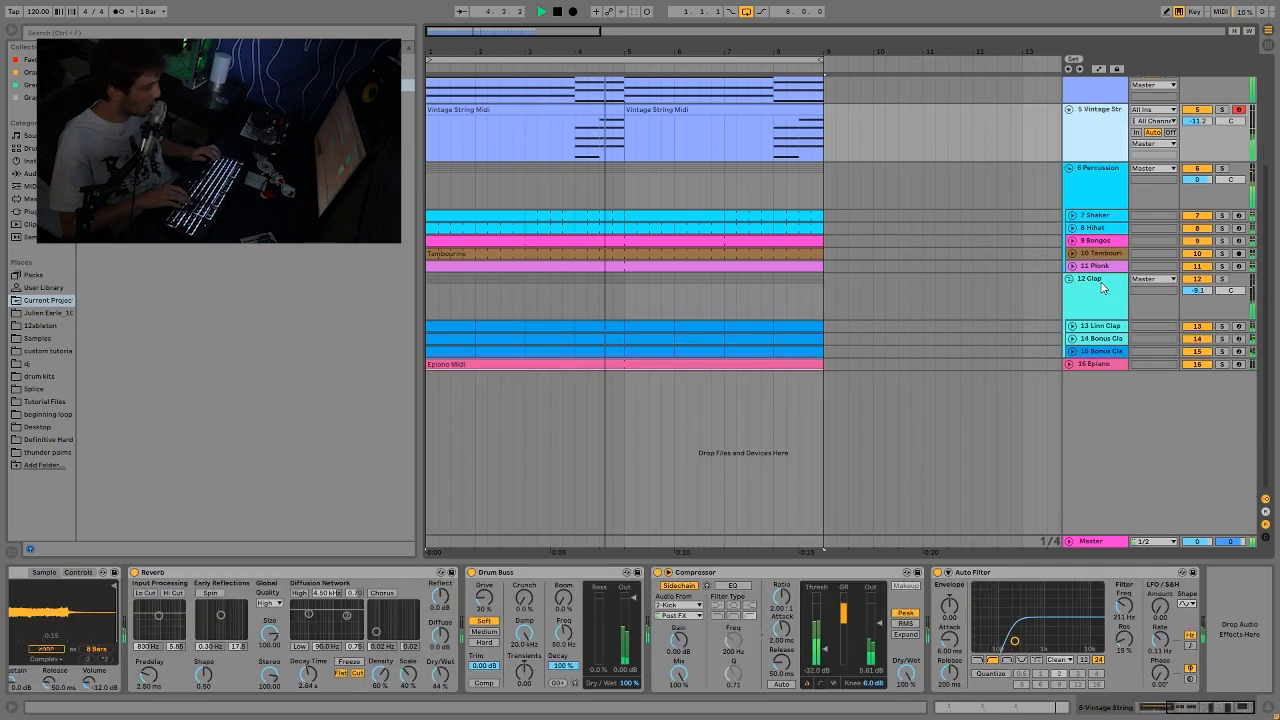
key("space")
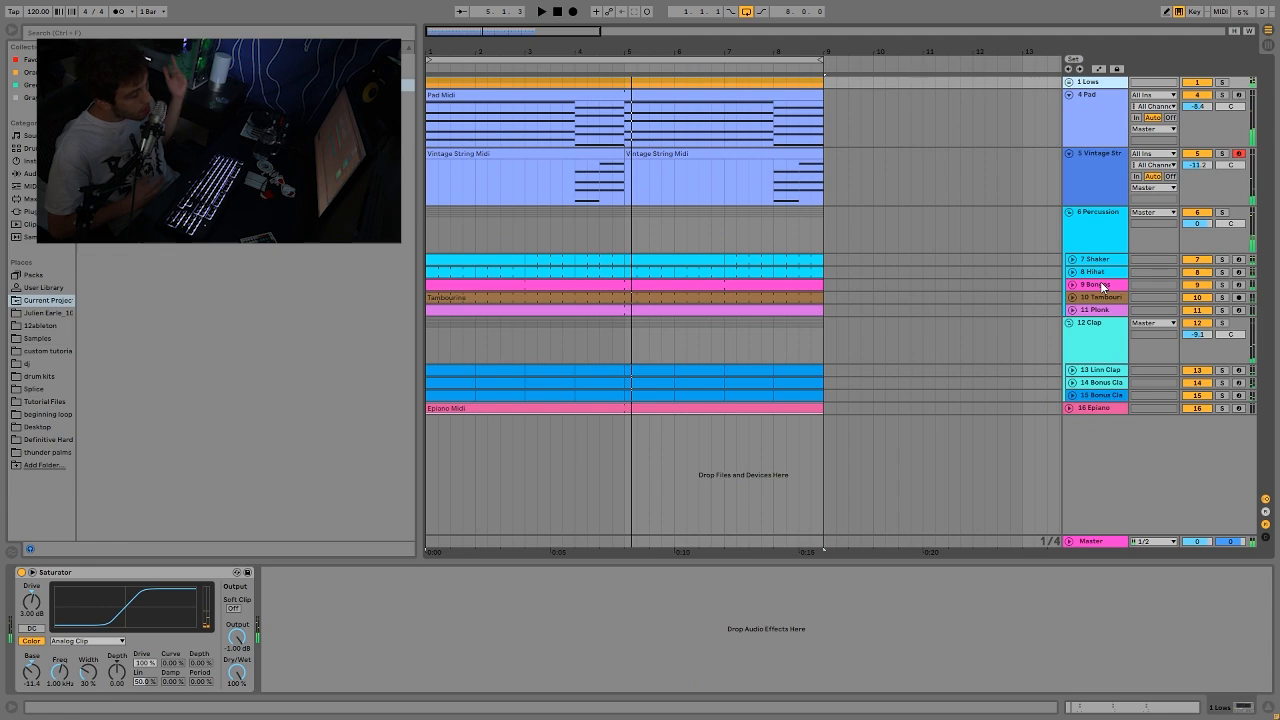